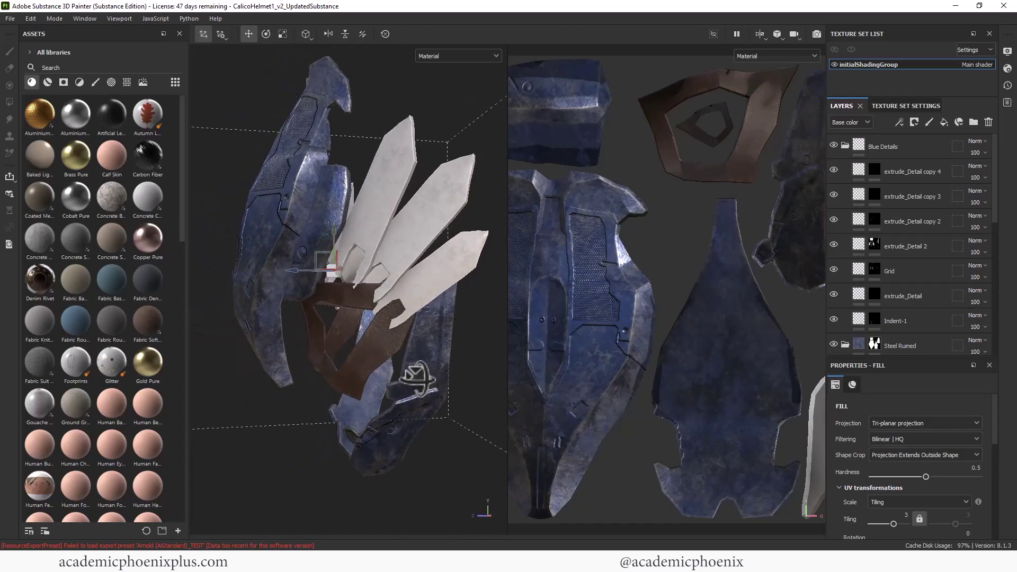
Orbit and zoom the helmet in the Substance Painter viewport to review it from several angles.
left_click_drag(443, 384, 404, 317, "alt")
right_click_drag(404, 318, 318, 302, "alt")
left_click_drag(317, 302, 325, 278, "alt")
left_click_drag(407, 286, 390, 336, "alt")
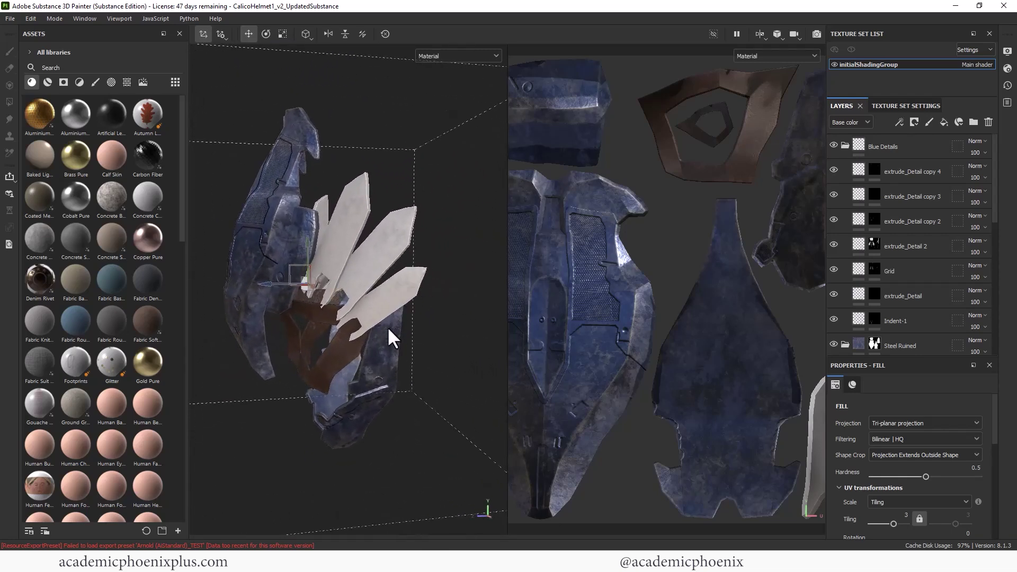
right_click_drag(390, 336, 413, 323, "alt")
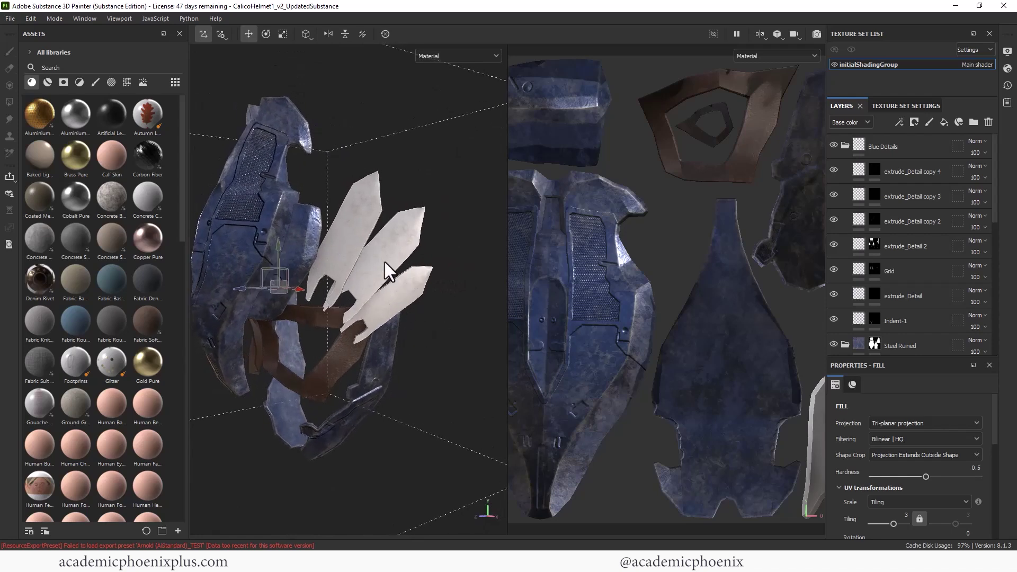
left_click_drag(421, 240, 435, 247, "alt")
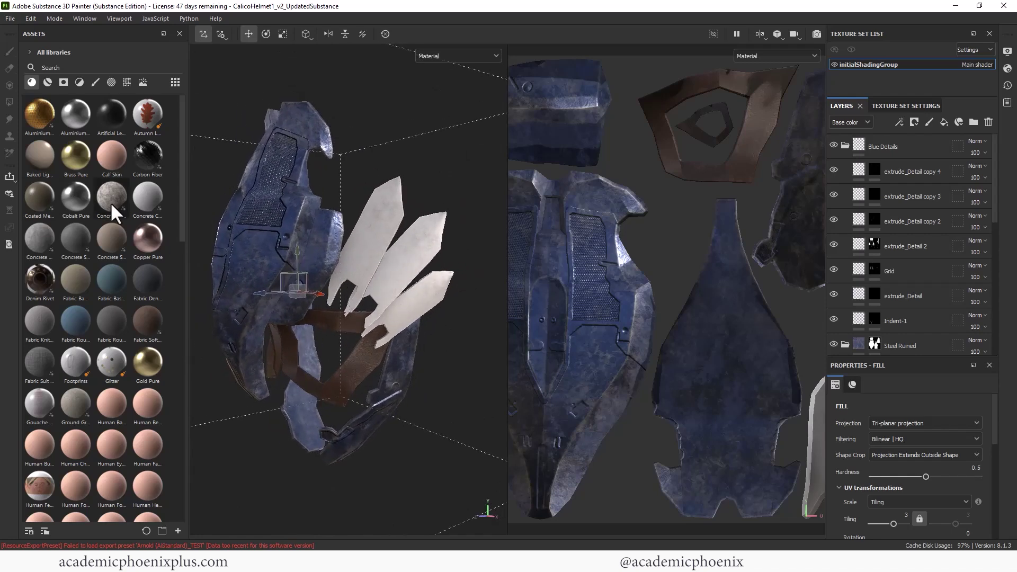
Glance at the helmet reference images, then start a new Photoshop document.
key("alt+Tab")
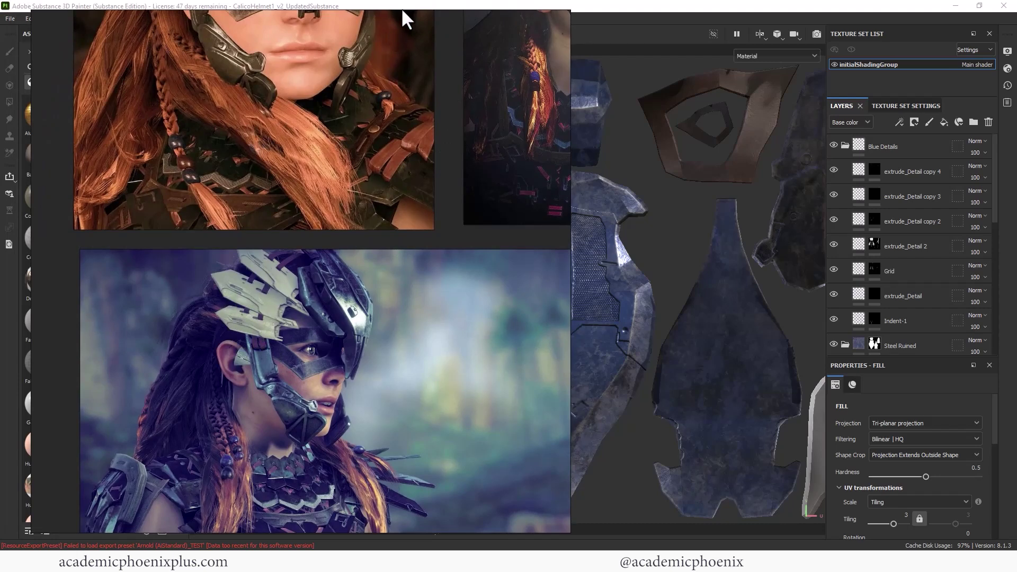
key("alt+Tab")
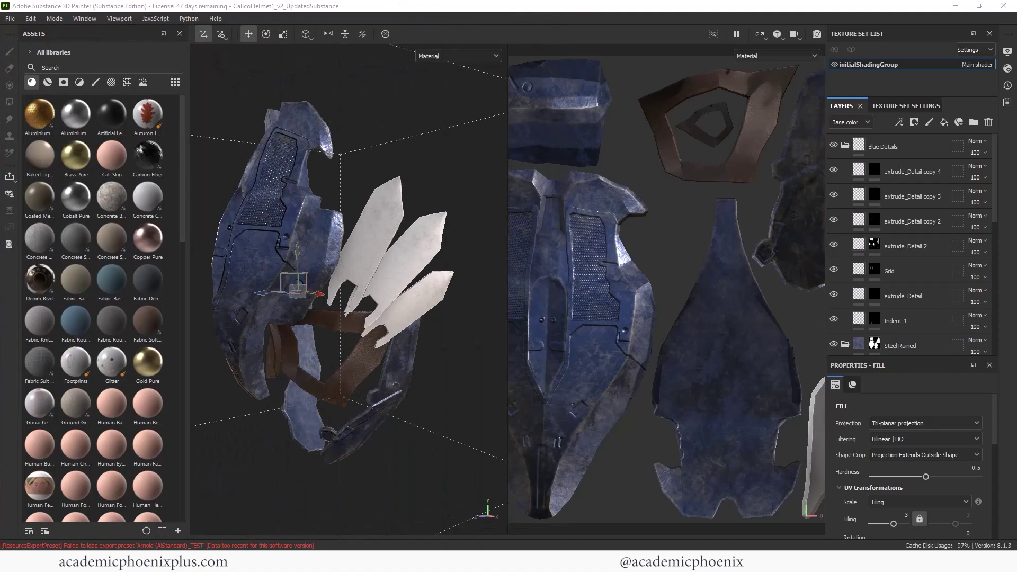
key("ctrl+n")
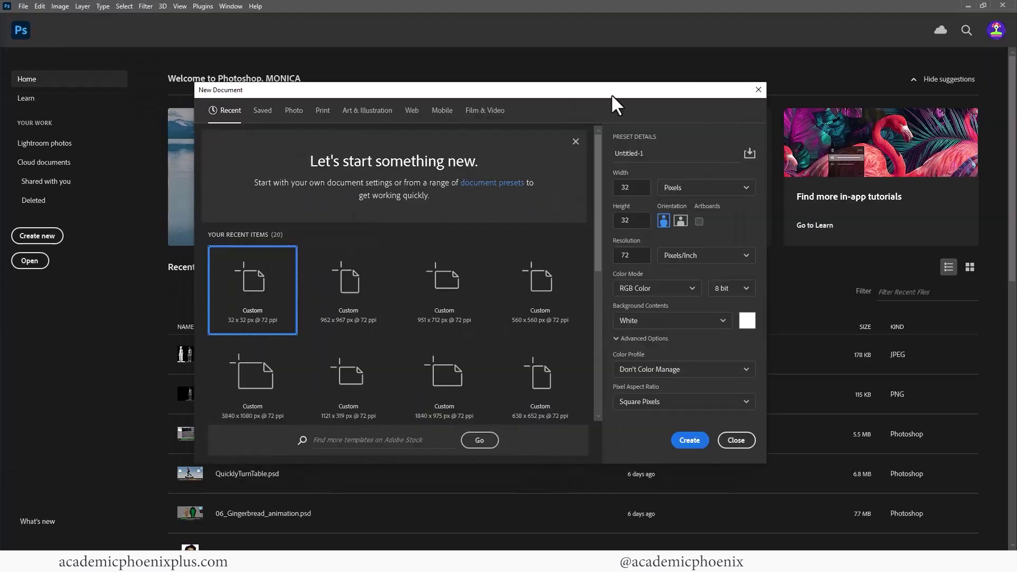
Create a new 512 × 512 px document.
double_click(627, 172)
type("512")
key("Tab")
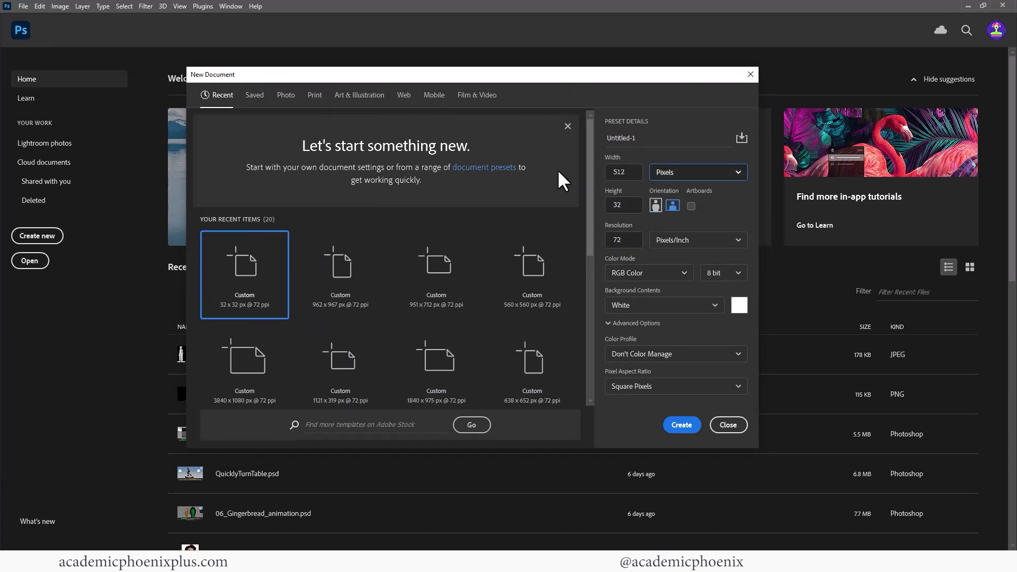
key("Tab")
type("512")
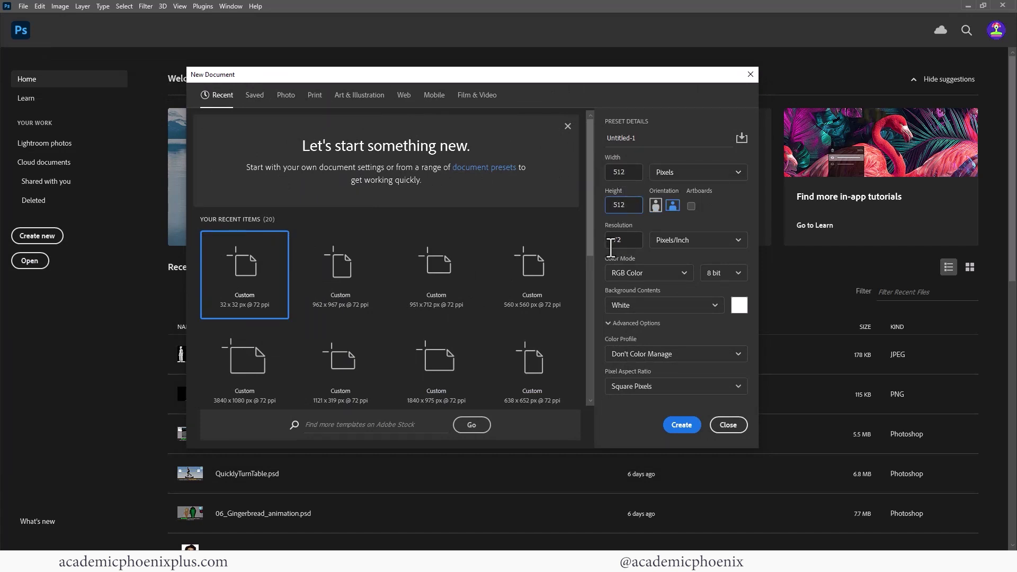
left_click(682, 426)
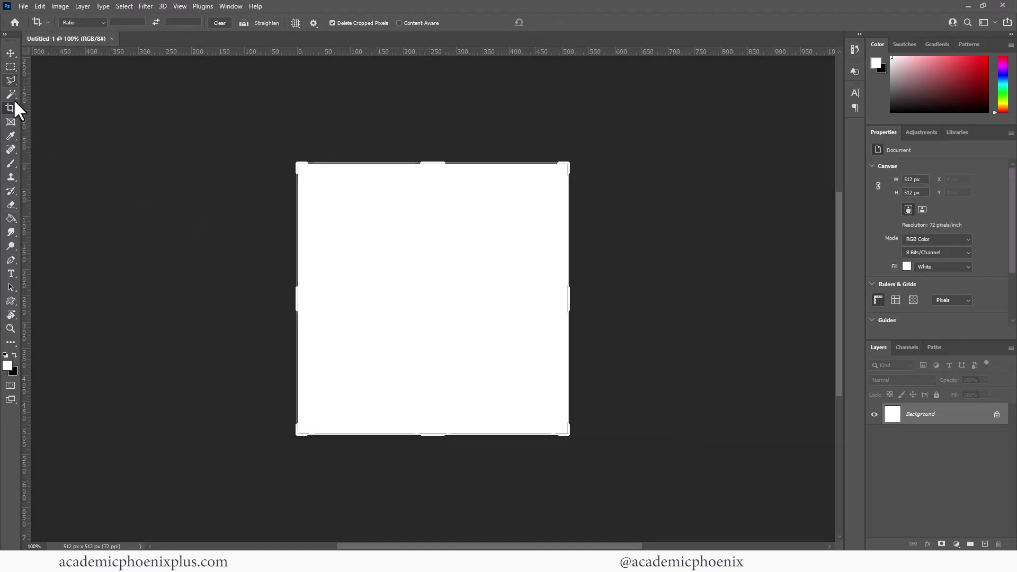
Add an empty Layer 1, try and clear an oval selection, then choose the Rectangle Tool.
left_click(11, 67)
right_click(10, 67)
left_click(51, 79)
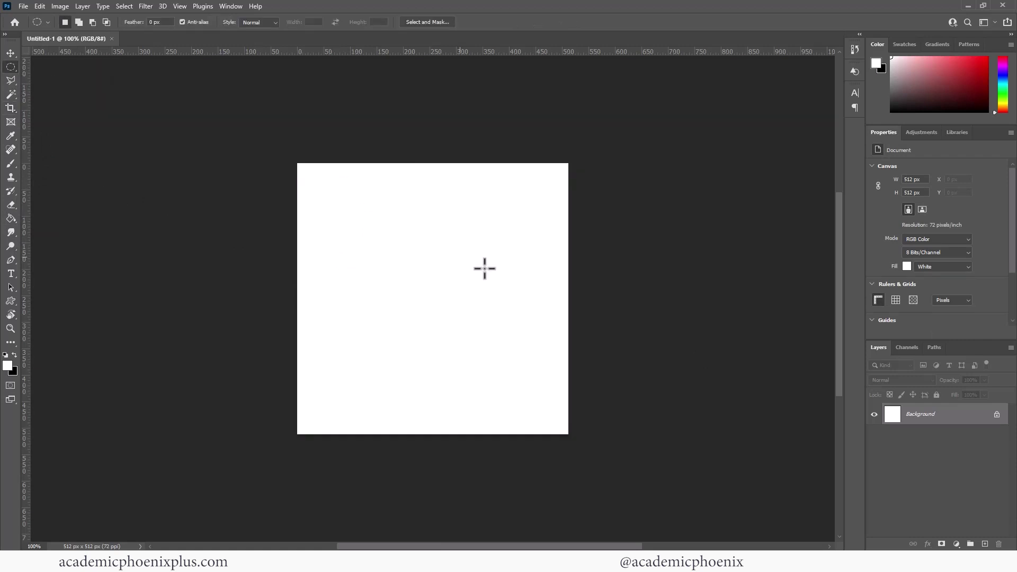
left_click(985, 544)
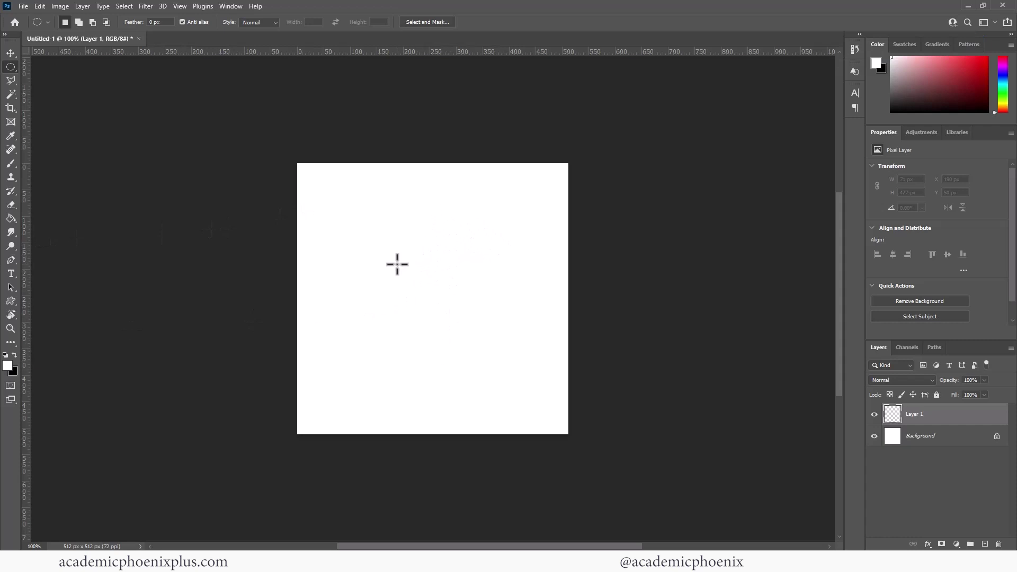
left_click_drag(396, 195, 447, 404)
left_click(154, 166)
left_click(11, 67)
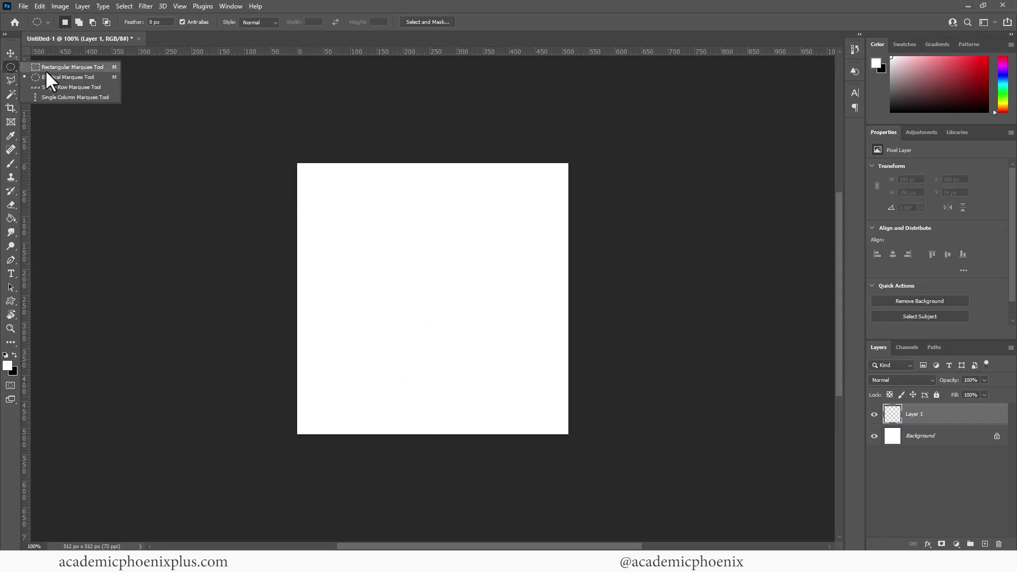
left_click(46, 66)
left_click(11, 301)
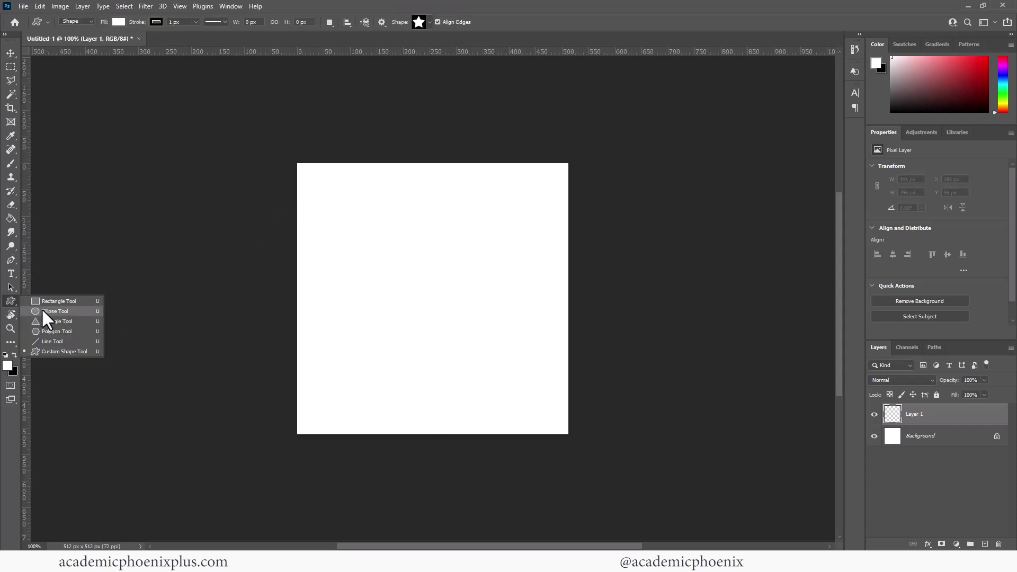
left_click(84, 301)
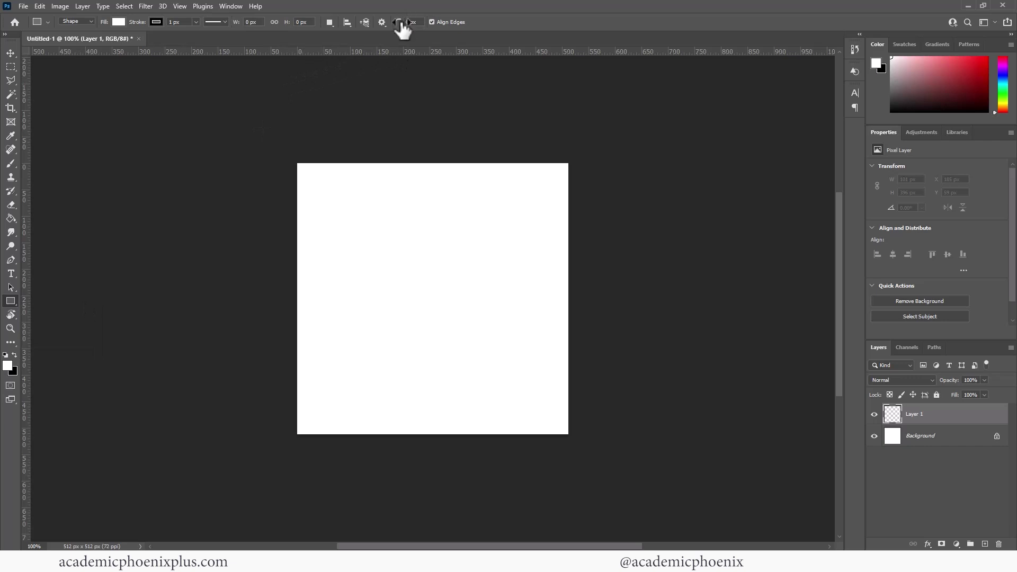
Draw a tall rounded bar, scale it to nearly full height, and centre it horizontally.
left_click_drag(388, 201, 468, 369)
key("ctrl+z")
type("15")
left_click_drag(380, 201, 437, 364)
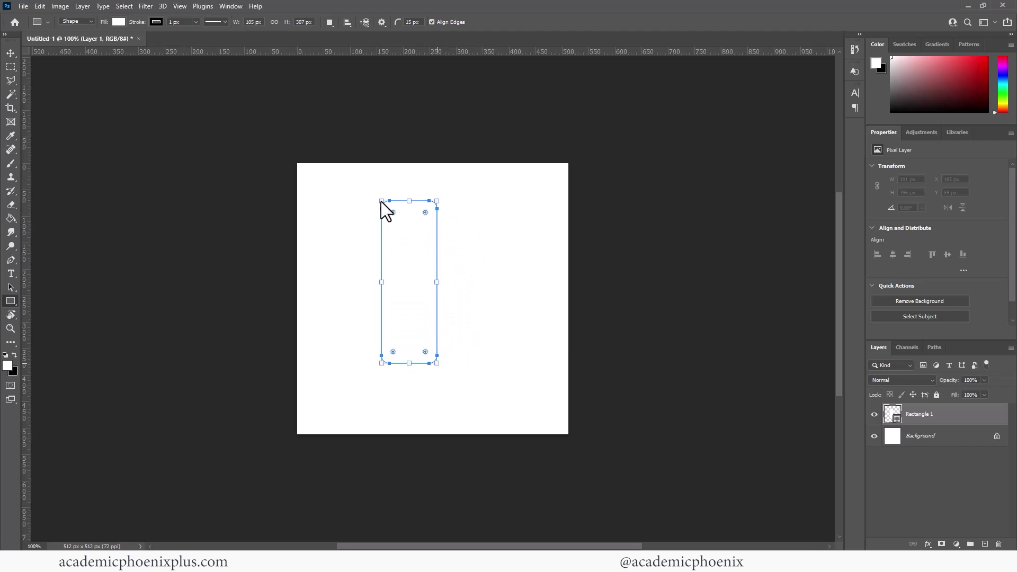
key("ctrl+z")
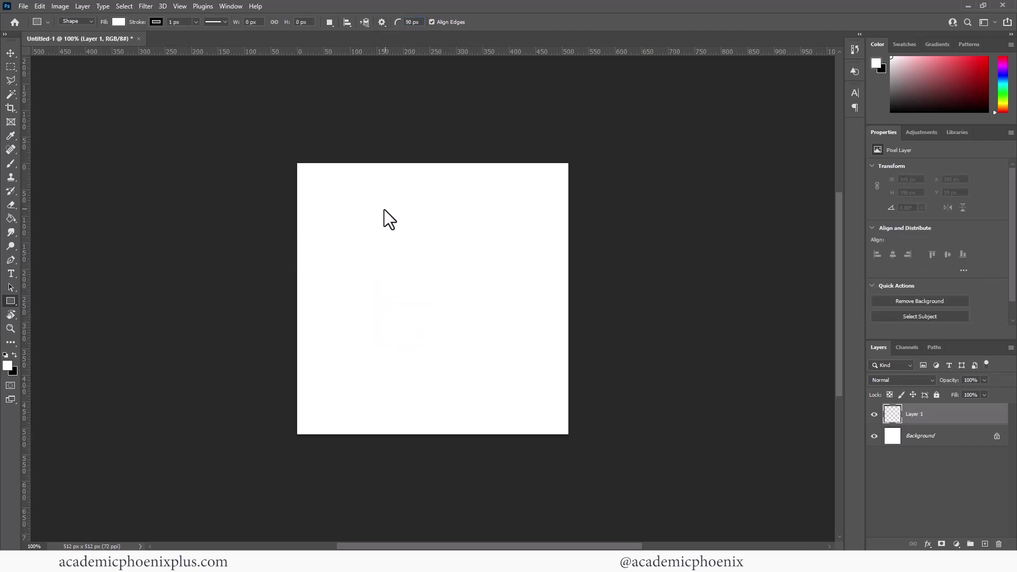
left_click_drag(389, 209, 425, 421)
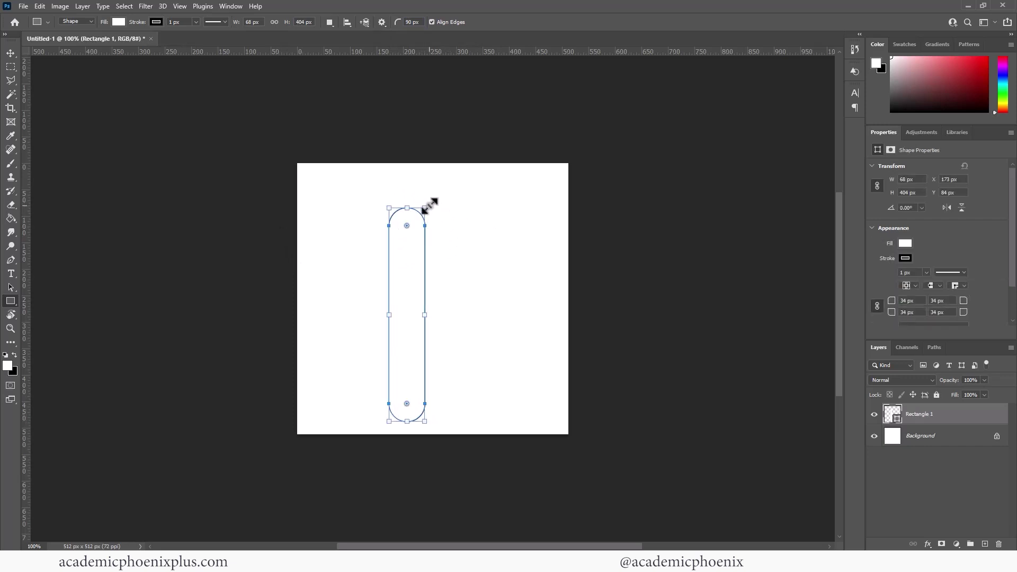
left_click_drag(429, 204, 422, 204, "shift")
key("v")
left_click_drag(412, 277, 436, 278)
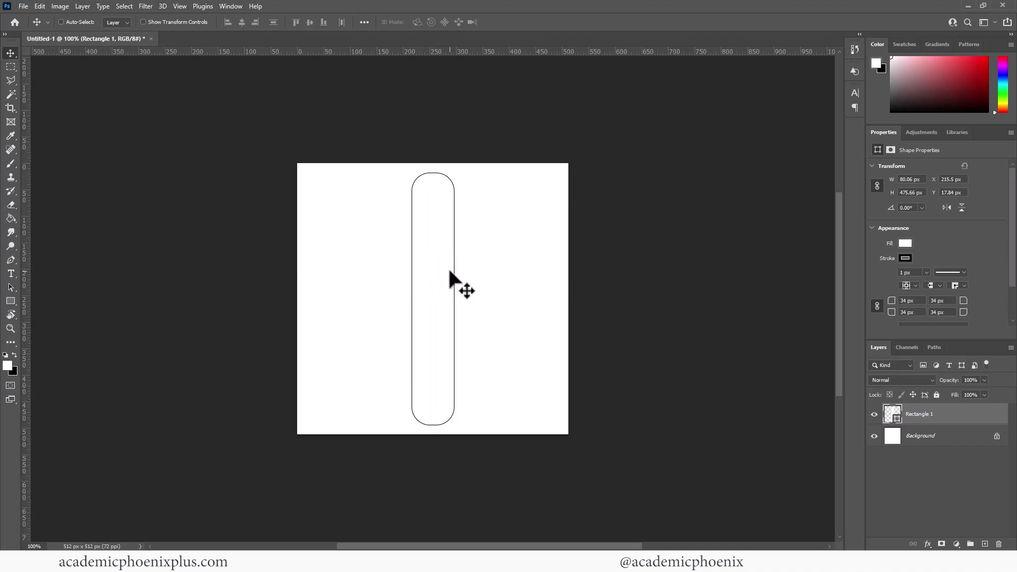
Set the bar's fill colour to black.
left_click(874, 436)
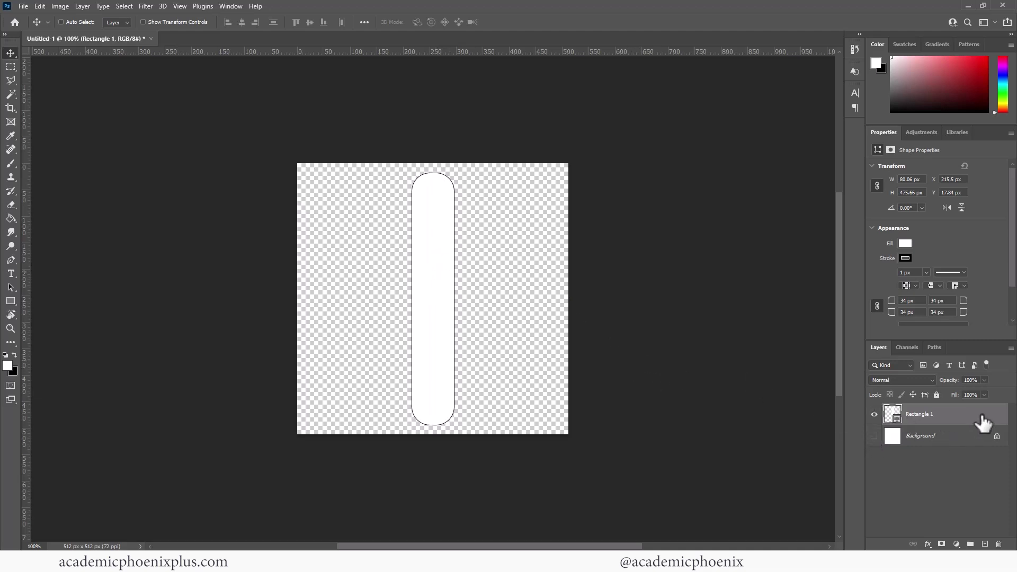
left_click(905, 243)
left_click(880, 299)
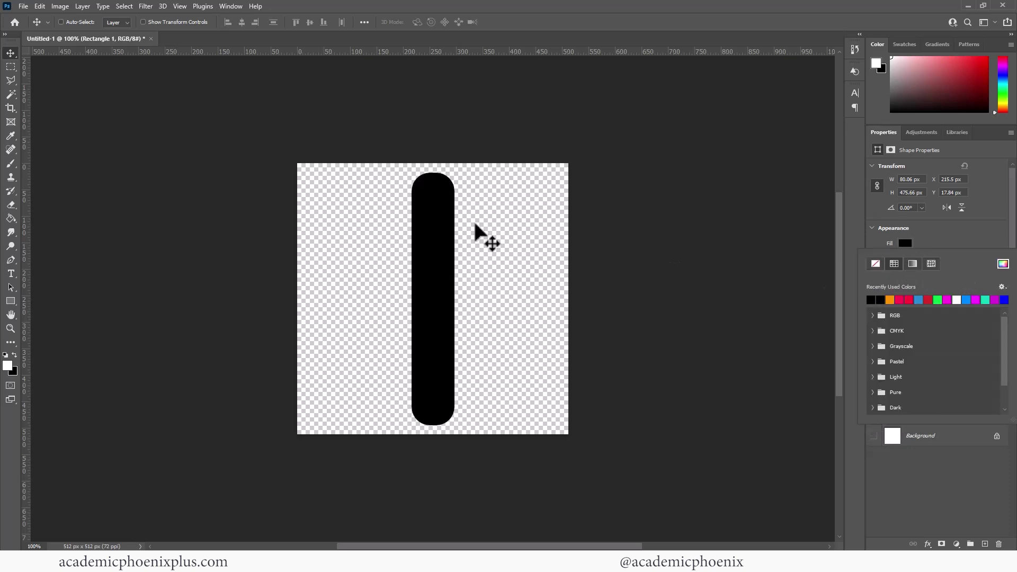
left_click(11, 54)
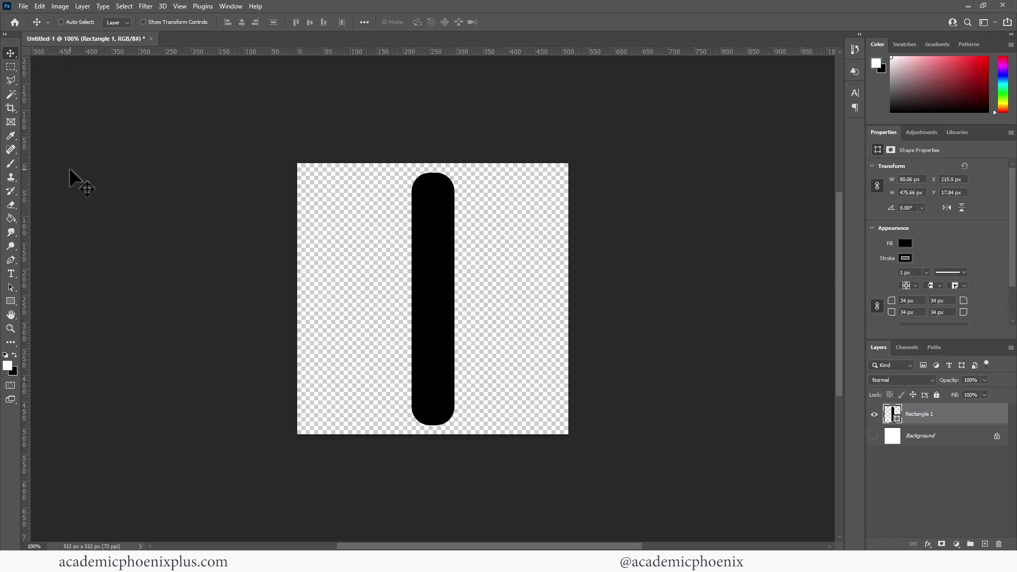
Narrow the black bar to about half its width with Ctrl+T and show the background again.
key("ctrl+t")
mouse_move(456, 300)
left_mouse_down()
mouse_move(445, 297)
mouse_move(481, 297)
mouse_move(473, 302)
left_mouse_up()
key("Escape")
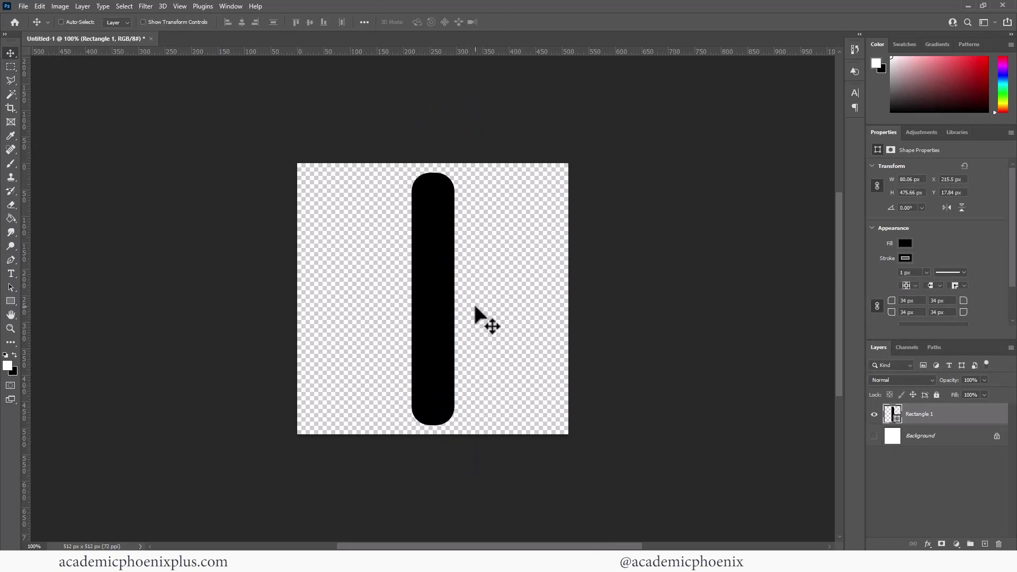
key("ctrl+t")
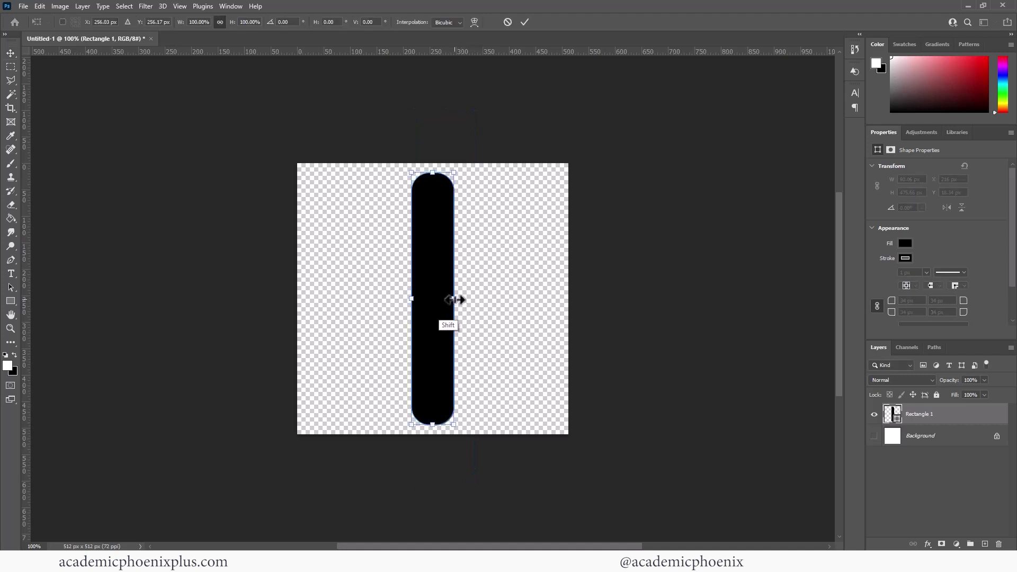
left_click_drag(455, 298, 439, 300, "shift")
key("Return")
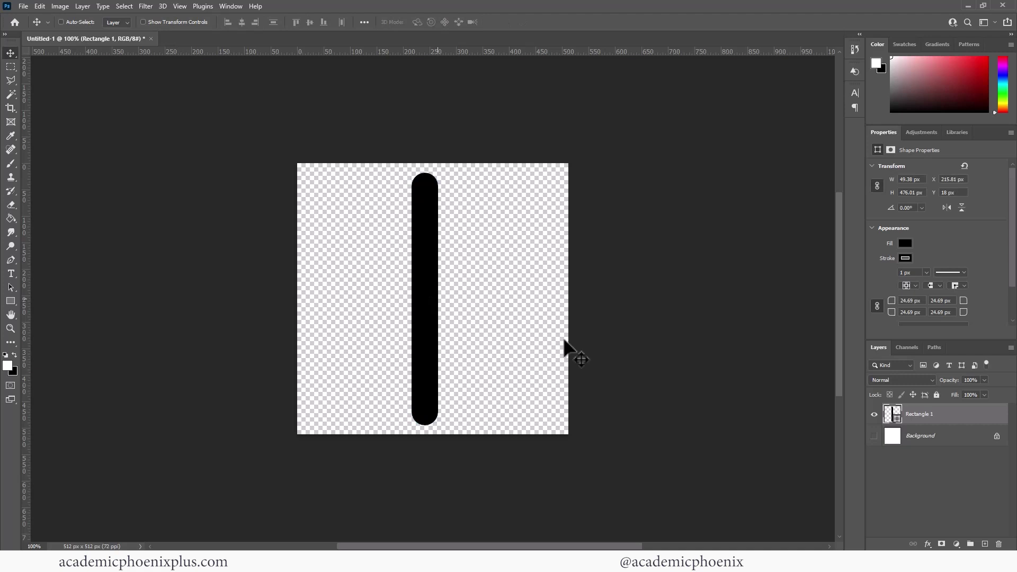
left_click(873, 435)
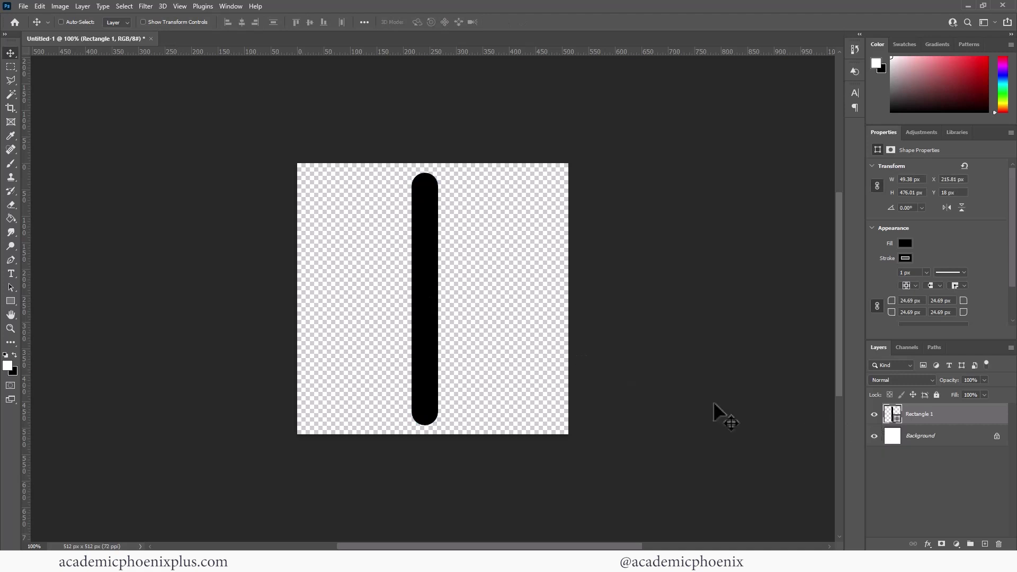
left_click(19, 109)
Crop the canvas to a 117 px wide strip and rasterize the Rectangle 1 layer.
left_click_drag(301, 299, 298, 300)
left_click_drag(516, 302, 520, 304)
key("Return")
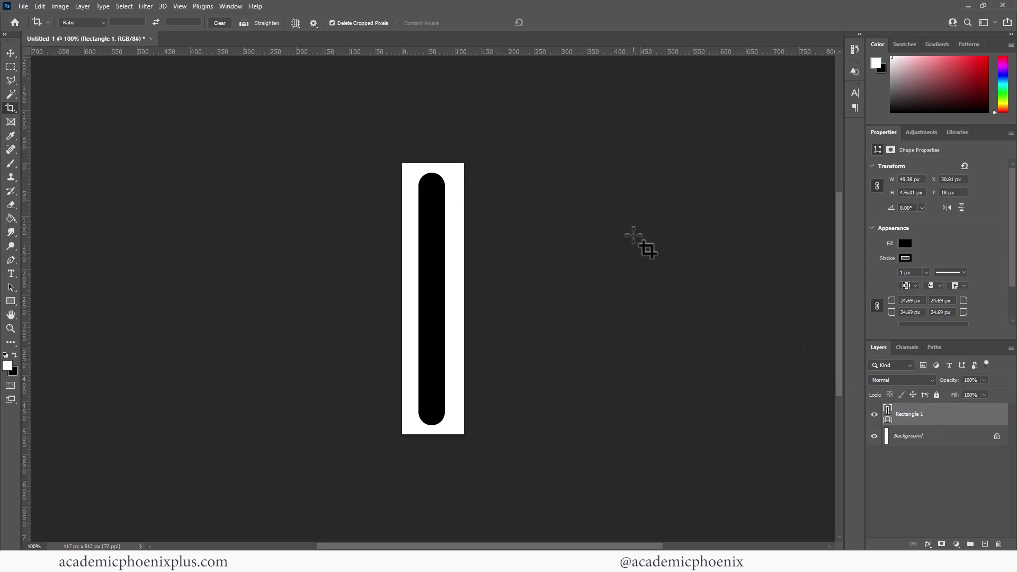
right_click(937, 413)
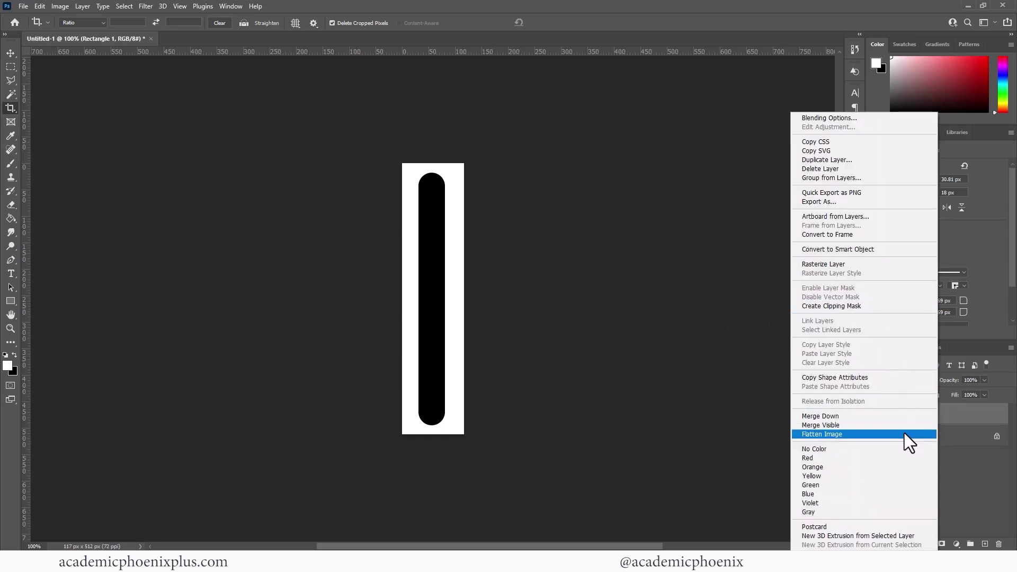
left_click(839, 264)
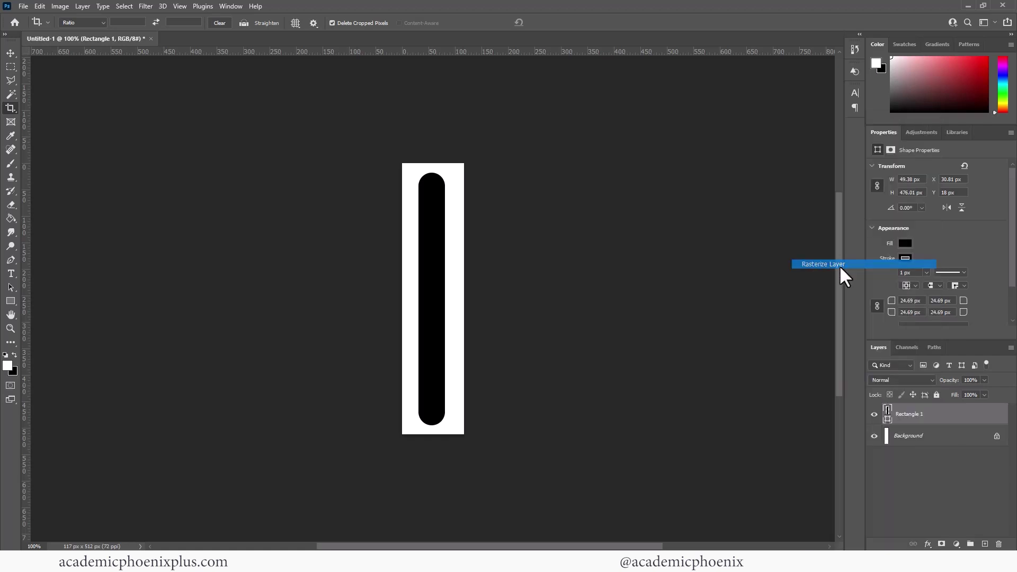
Soften the bar with a 2 px Gaussian Blur and merge it into the Background.
left_click(143, 6)
mouse_move(252, 141)
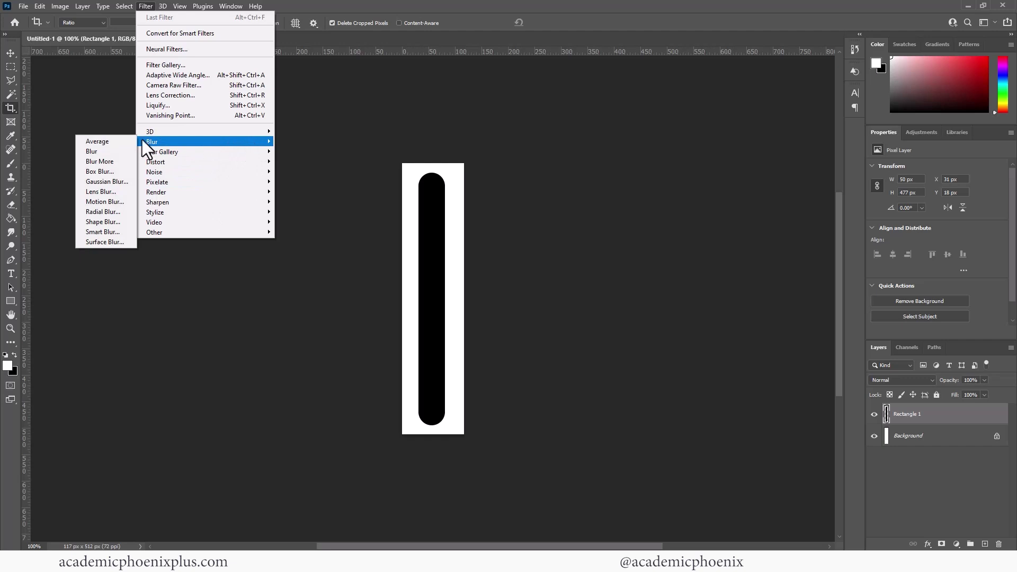
left_click(120, 181)
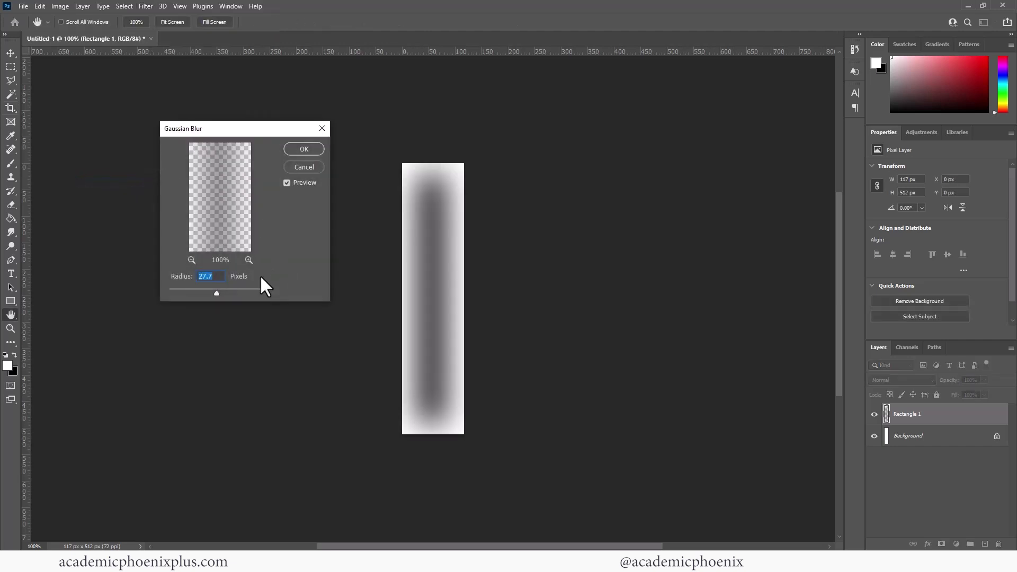
left_click_drag(180, 290, 176, 290)
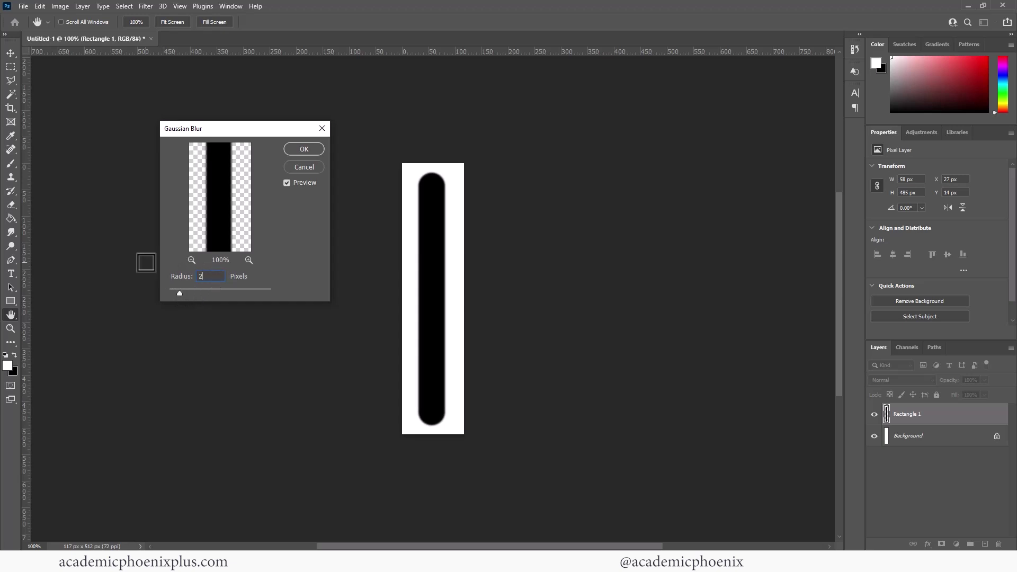
left_click(296, 149)
key("ctrl+e")
Merge the bar down, invert the image to white on black, and begin Save As.
key("c")
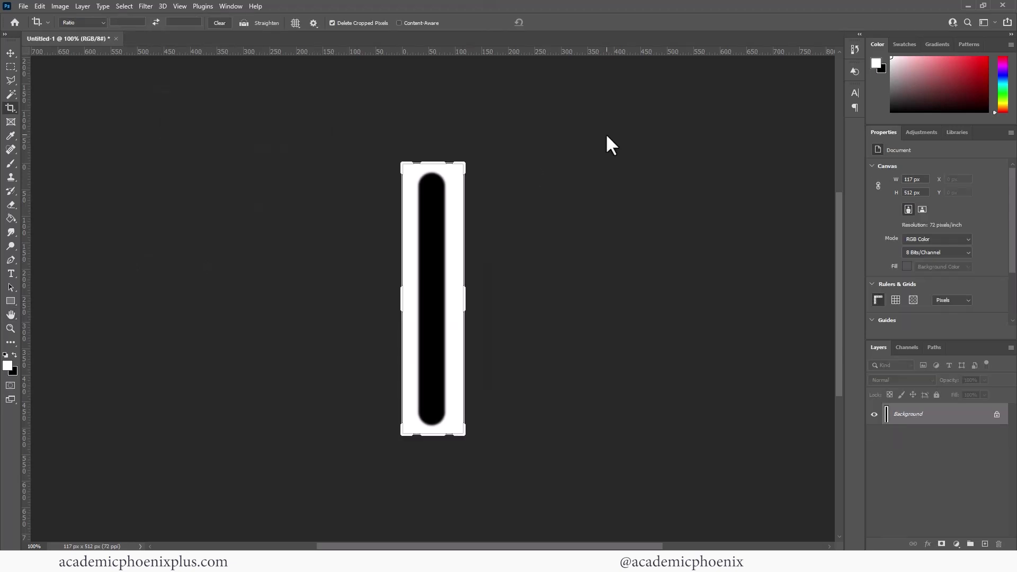
key("ctrl+i")
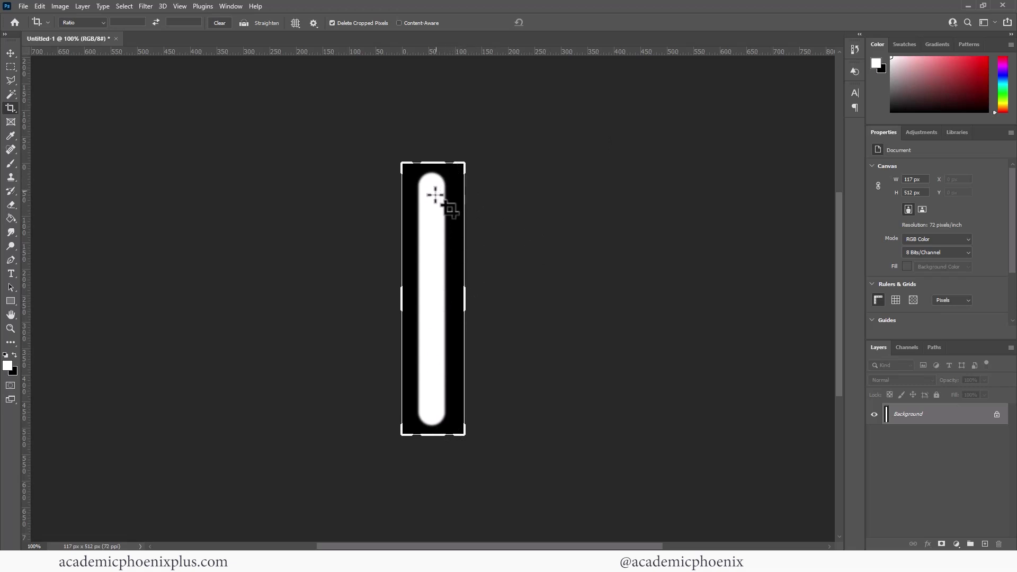
key("ctrl+shift+s")
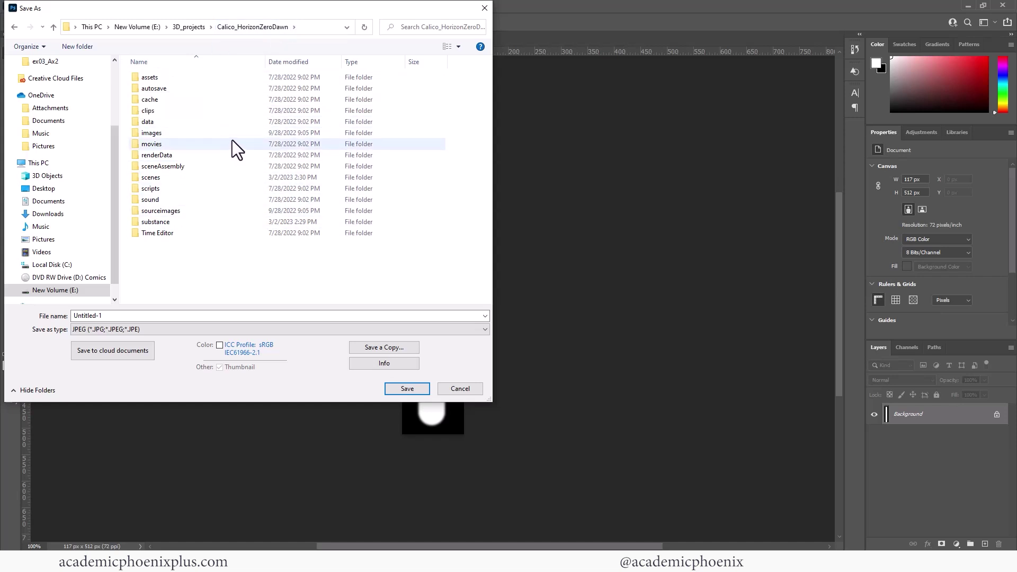
Create an alpha folder inside the project's images folder and save there as oval_alpha.jpg.
double_click(194, 133)
left_click(93, 51)
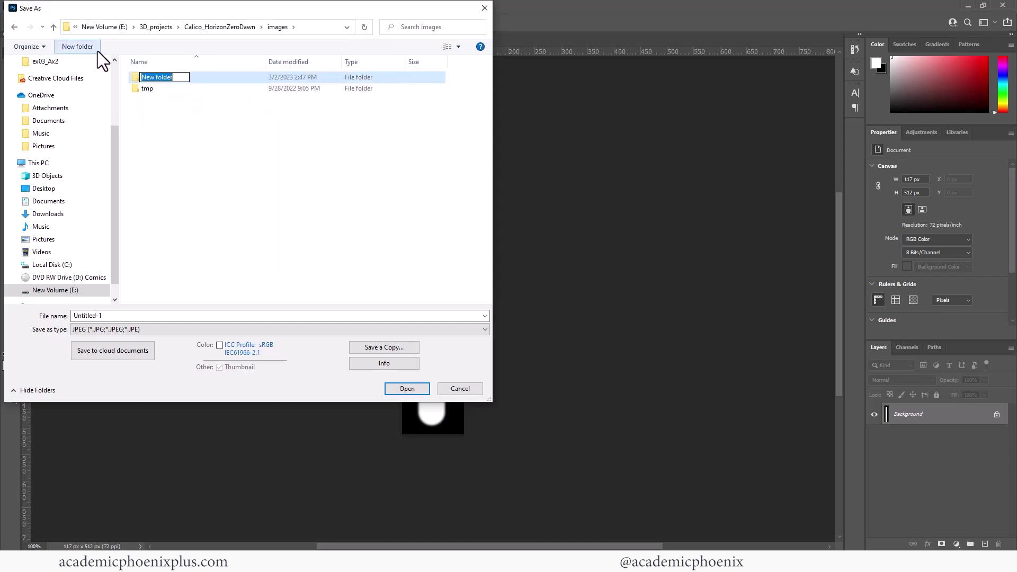
type("alpha")
key("Return")
key("Return")
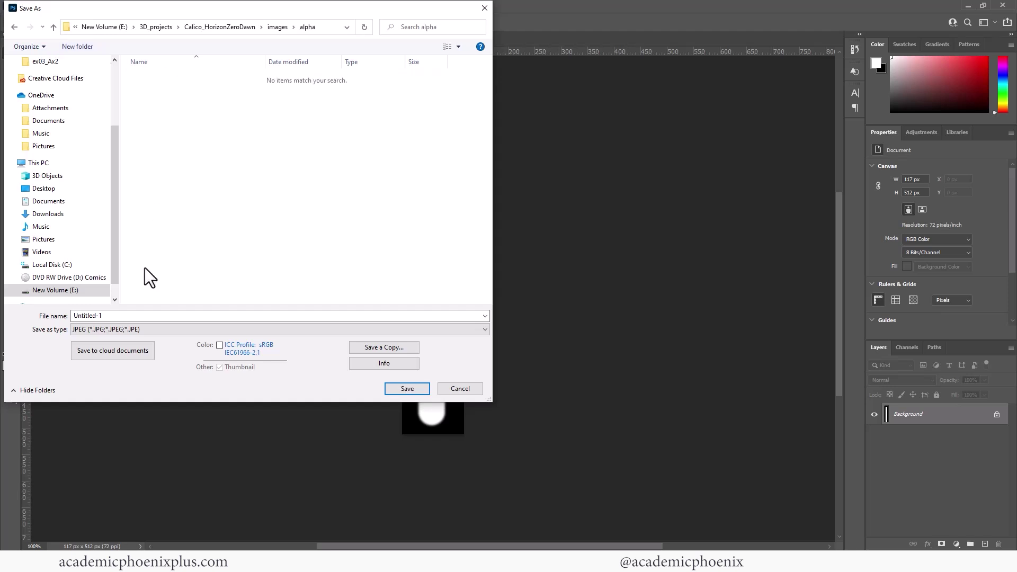
double_click(125, 316)
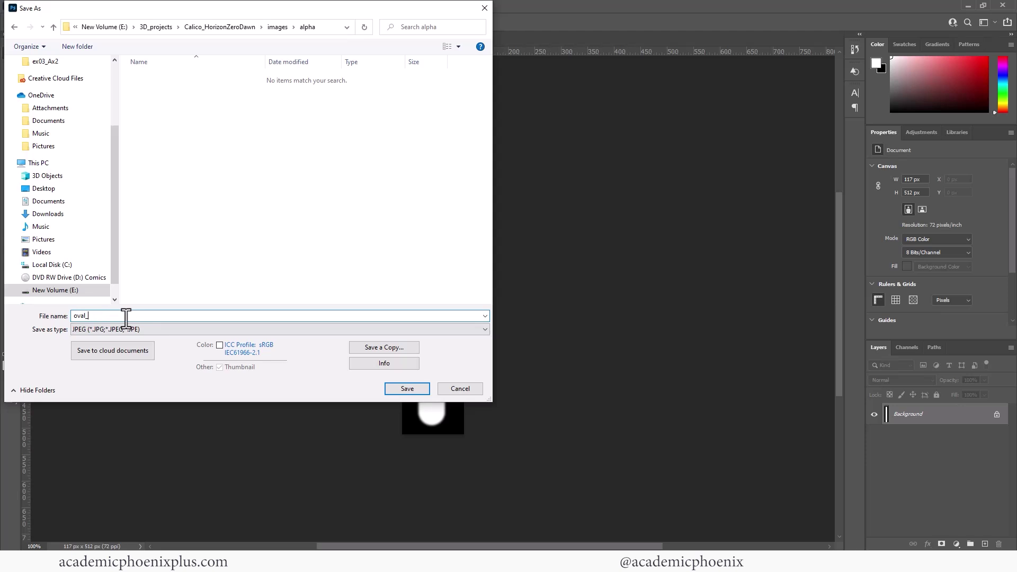
key("Return")
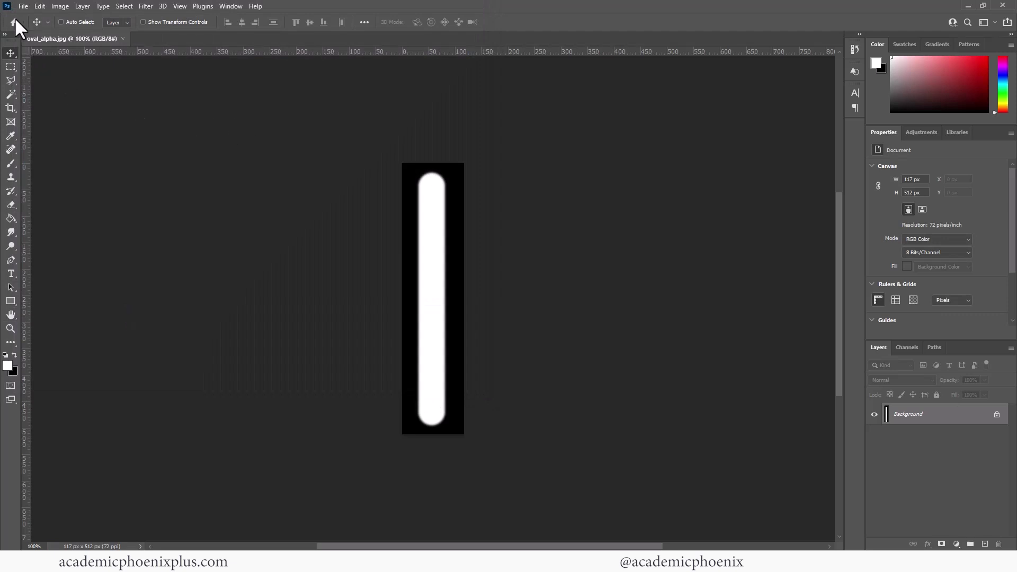
Create a new 512 × 512 white document and draw an 80 × 320 px rounded rectangle.
left_click(24, 5)
left_click(31, 18)
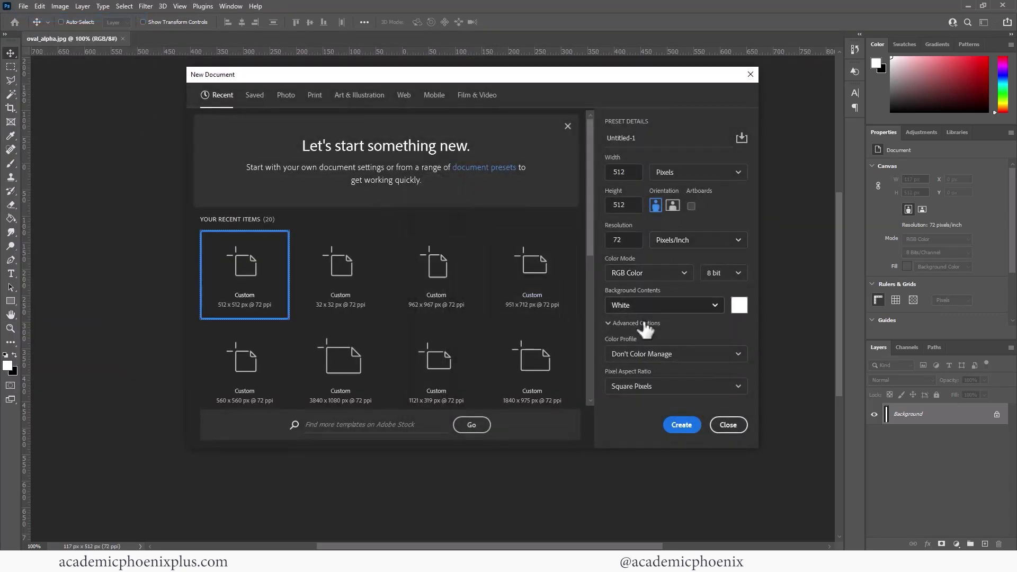
left_click(680, 424)
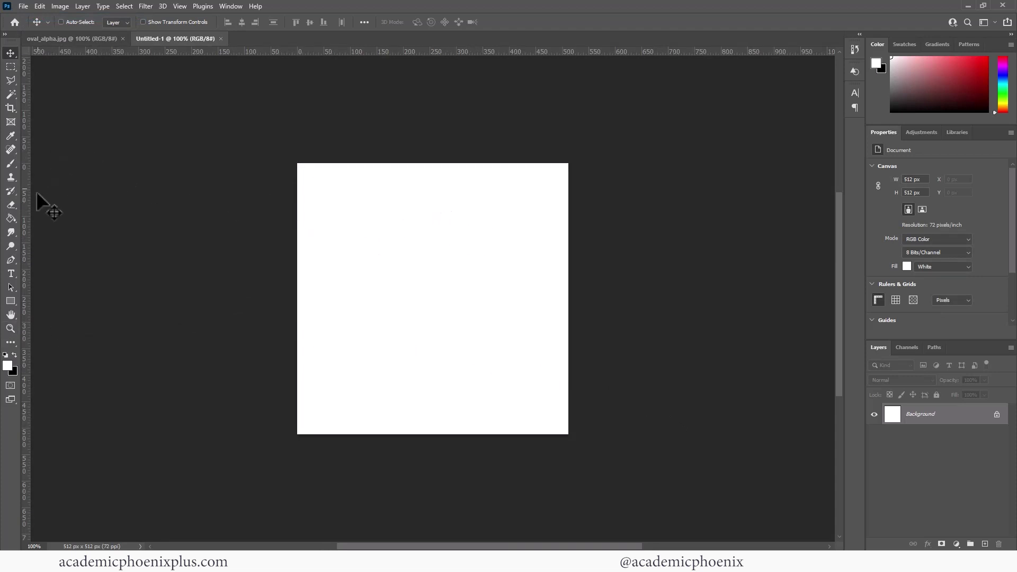
left_click(10, 301)
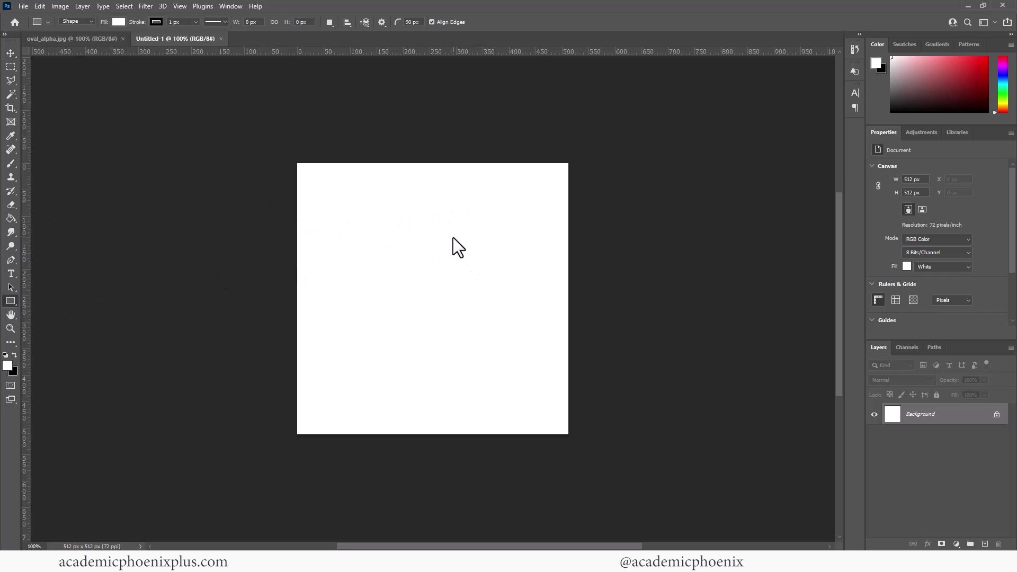
left_click_drag(395, 196, 437, 366)
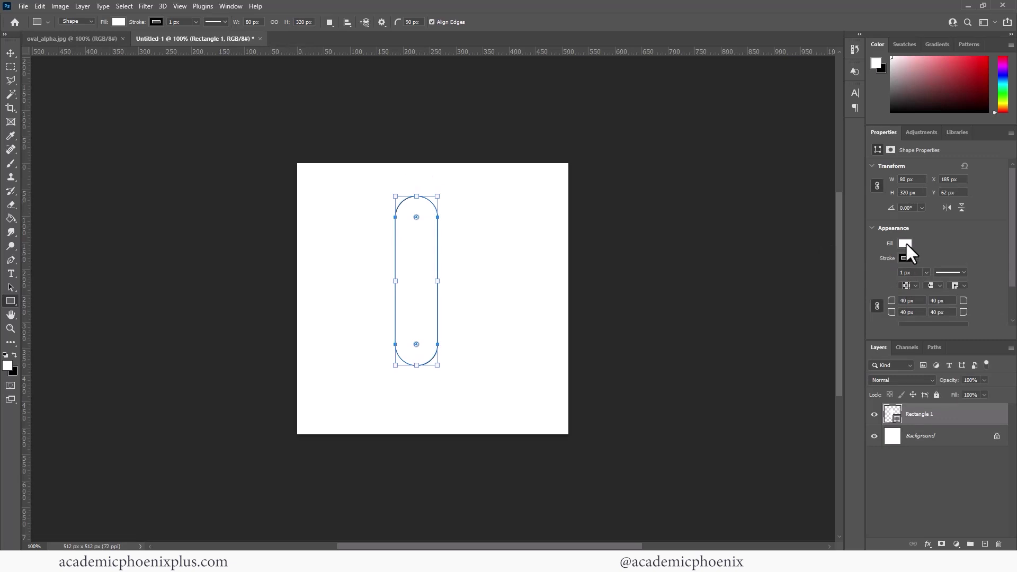
Fill Rectangle 1 black, move it up to Y 29.5 px, and add an empty Layer 1.
left_click(906, 244)
left_click(871, 300)
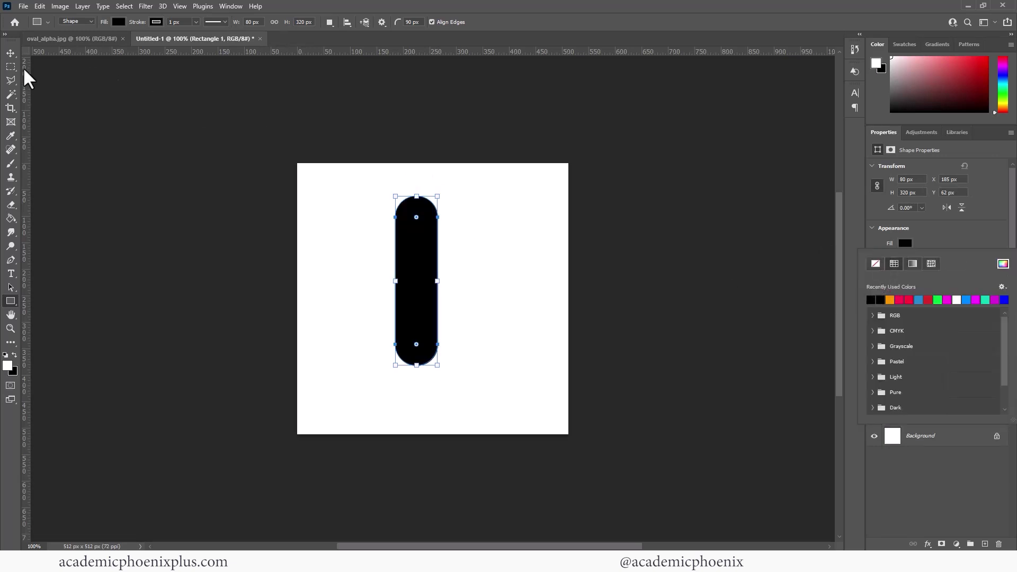
left_click(11, 53)
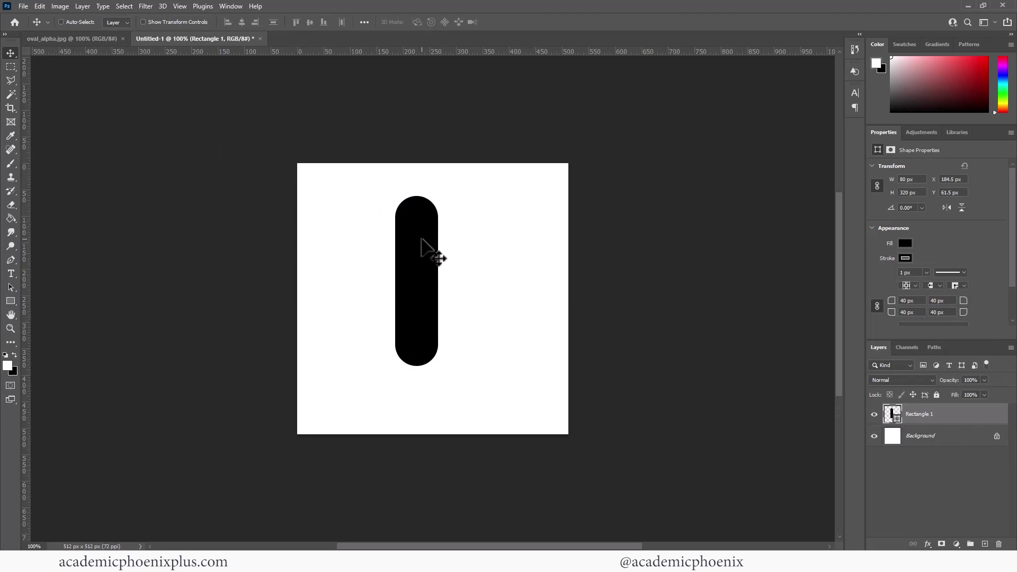
left_click_drag(422, 242, 424, 225)
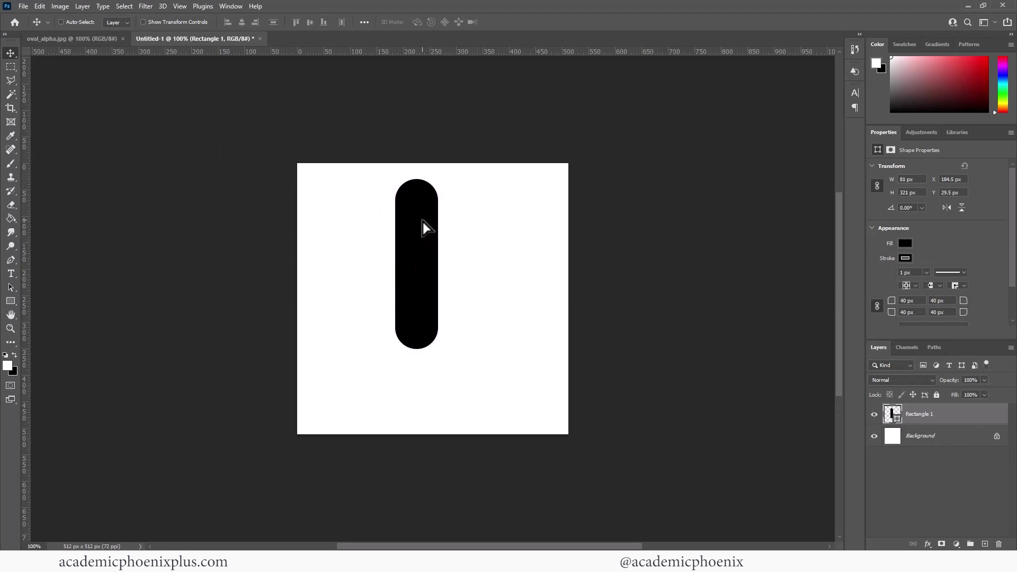
left_click(984, 544)
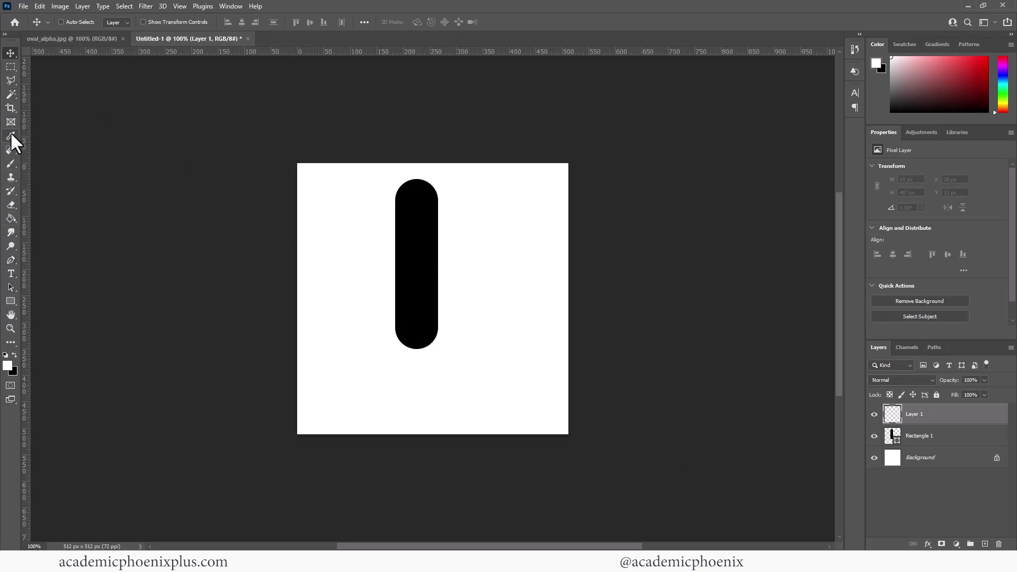
Undo the stray brush stroke and draw a closed curved drip path below the pill.
left_click(10, 163)
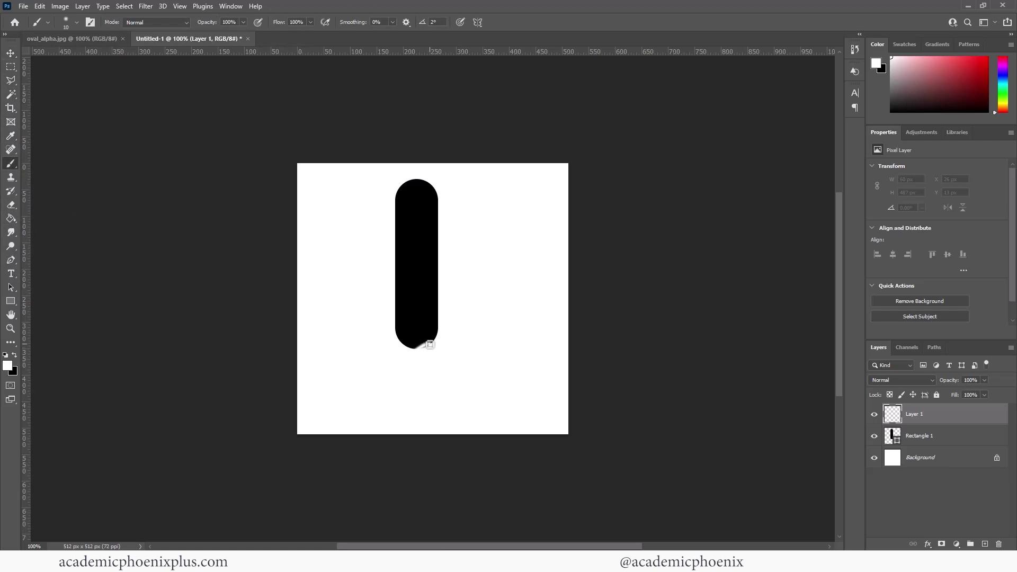
key("ctrl+z")
left_click(11, 260)
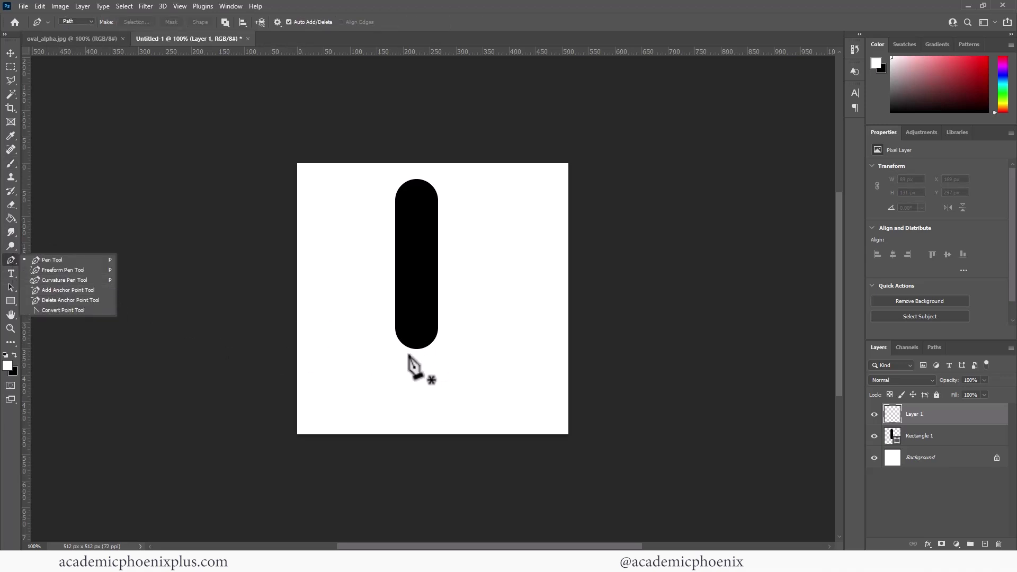
left_click(435, 335)
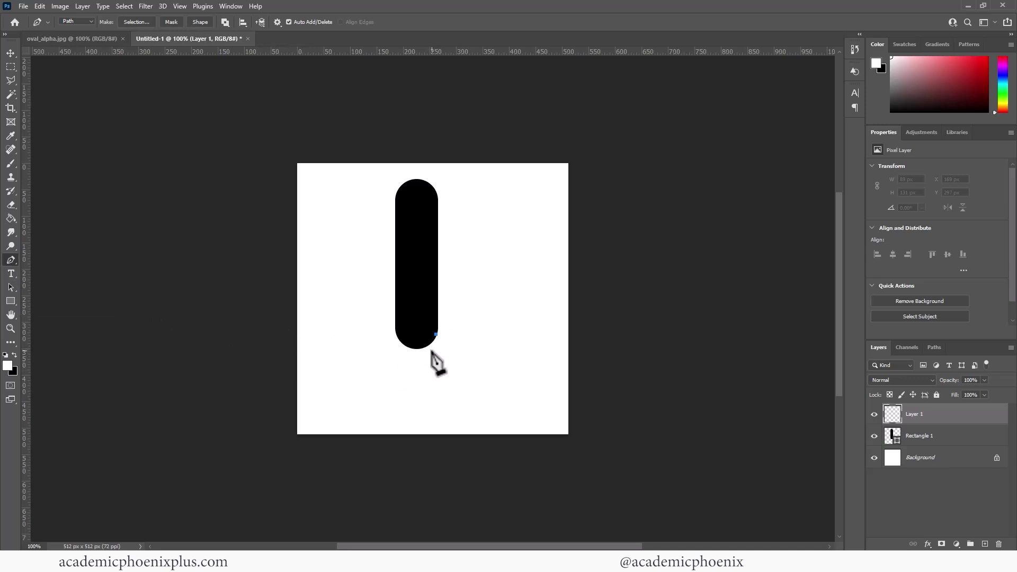
left_click(431, 351)
left_click_drag(402, 366, 400, 370)
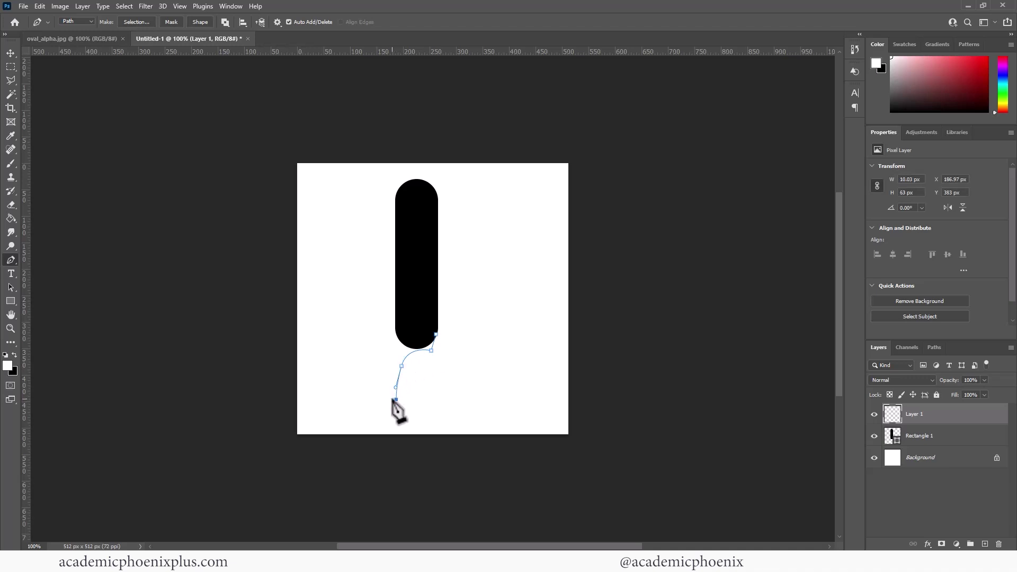
left_click(396, 399)
left_click(401, 365)
left_click(394, 331)
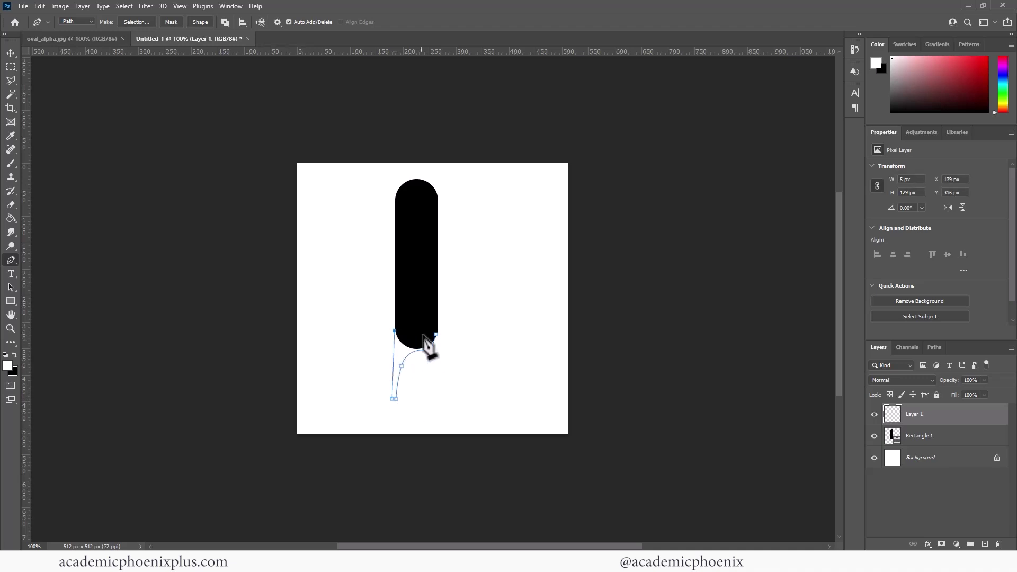
left_click(435, 335)
Zoom in on the closed drip path and get it ready to become a selection.
key("ctrl+plus")
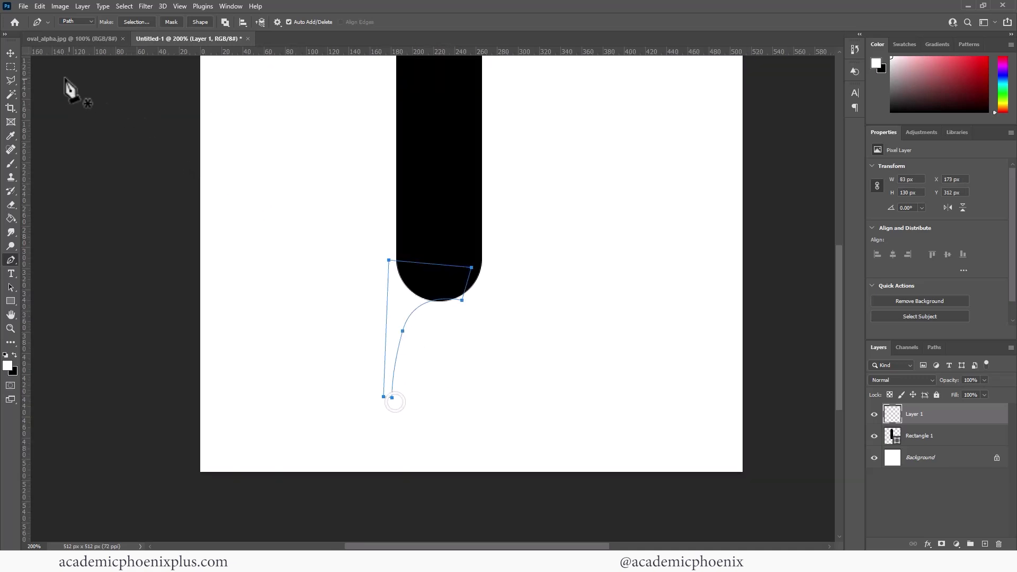
left_click(11, 53)
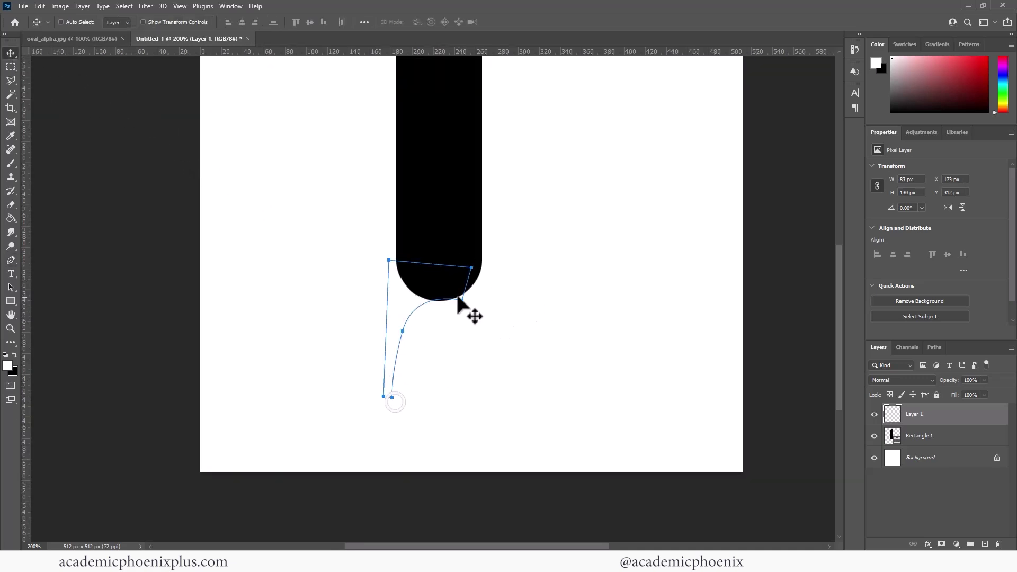
key("p")
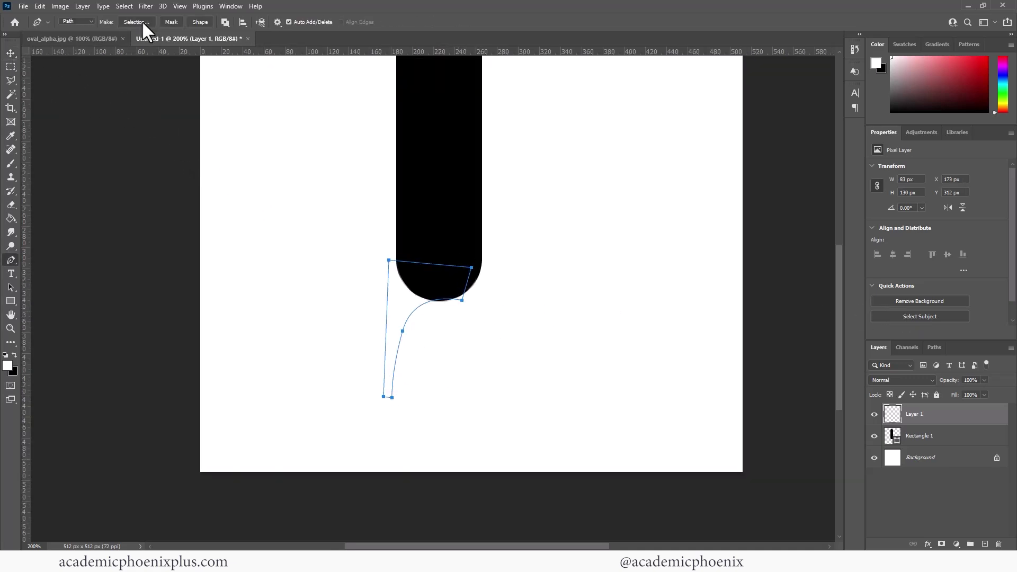
key("i")
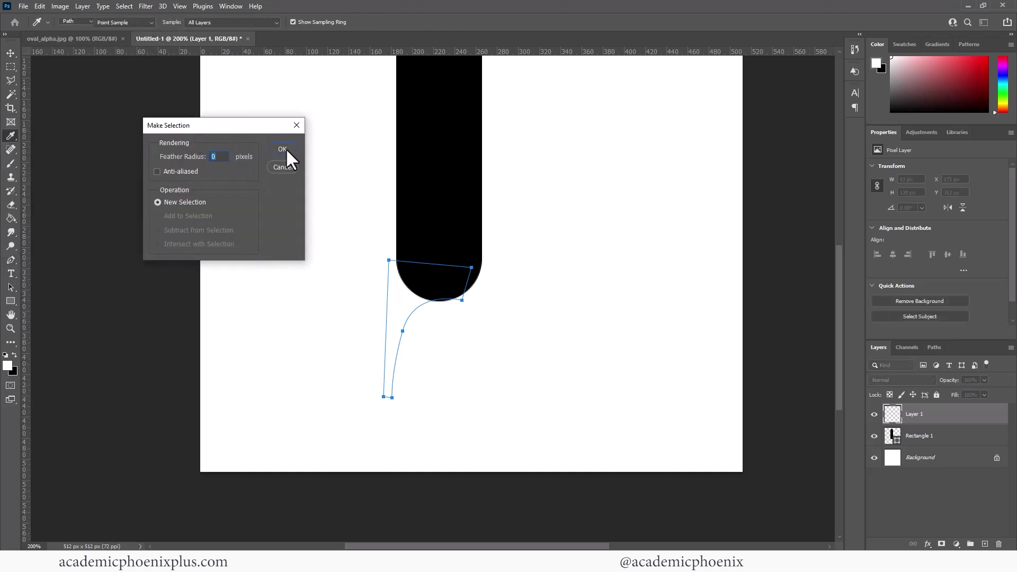
Turn the path into a selection, fill it black, and move the drip under the pill.
left_click(286, 148)
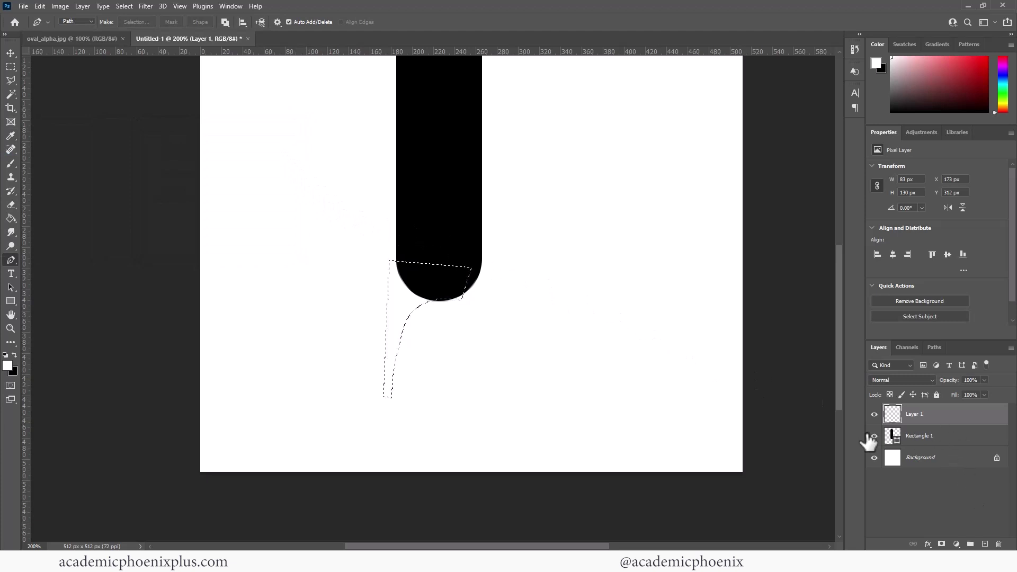
key("ctrl+BackSpace")
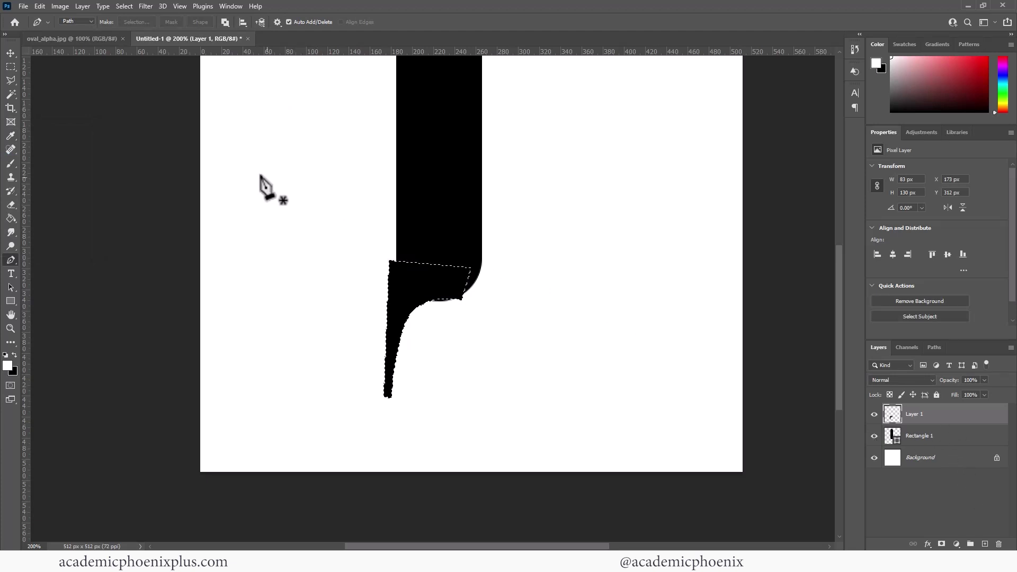
left_click(10, 53)
mouse_move(432, 290)
left_mouse_down()
mouse_move(464, 277)
mouse_move(446, 290)
left_mouse_up()
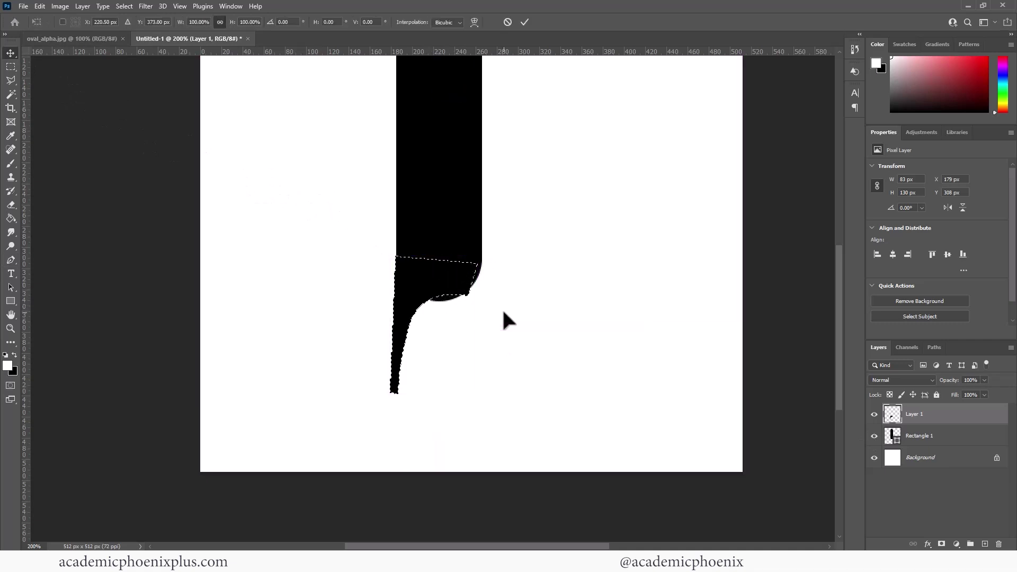
Rotate and nudge the drip into place, deselect, and select the Rectangle 1 layer.
key("ctrl+t")
mouse_move(519, 356)
left_mouse_down()
mouse_move(529, 347)
mouse_move(527, 358)
left_mouse_up()
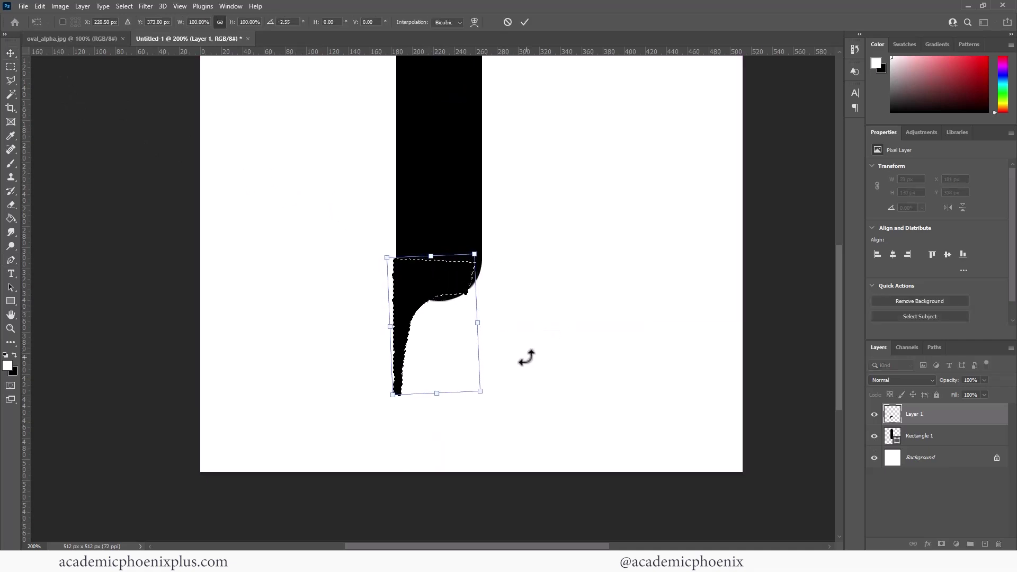
key("Right")
key("Right")
key("Right")
key("Return")
key("ctrl+d")
key("e")
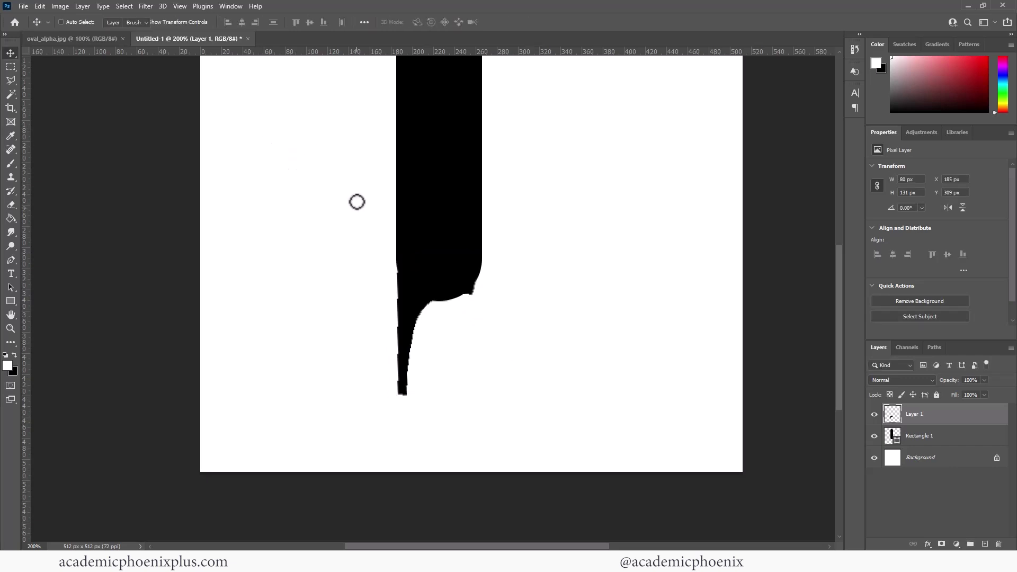
left_click(940, 437)
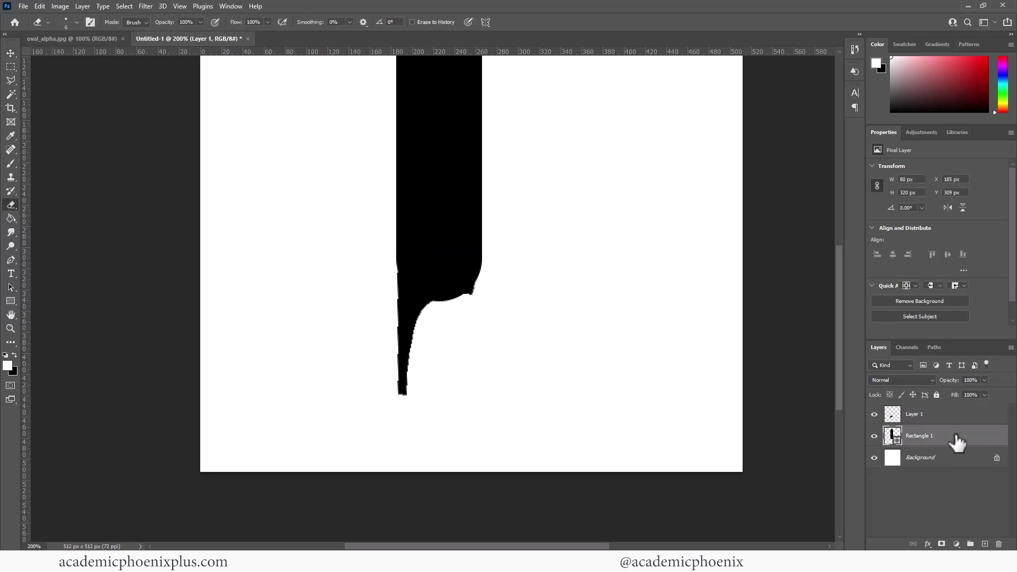
Rasterize the Rectangle 1 shape layer, then set a Hard Round size-7 brush on Layer 1.
right_click(932, 439)
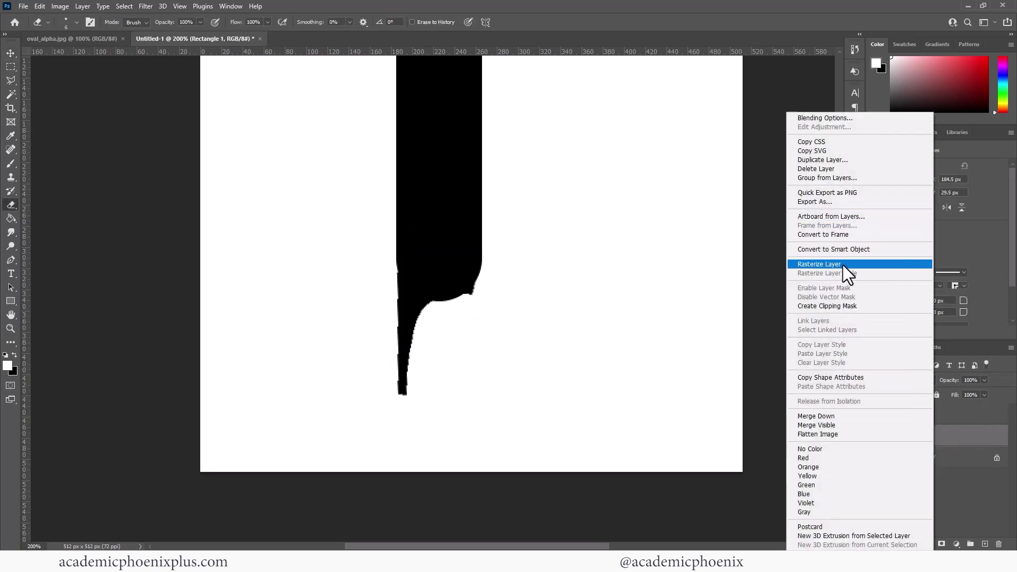
left_click(842, 264)
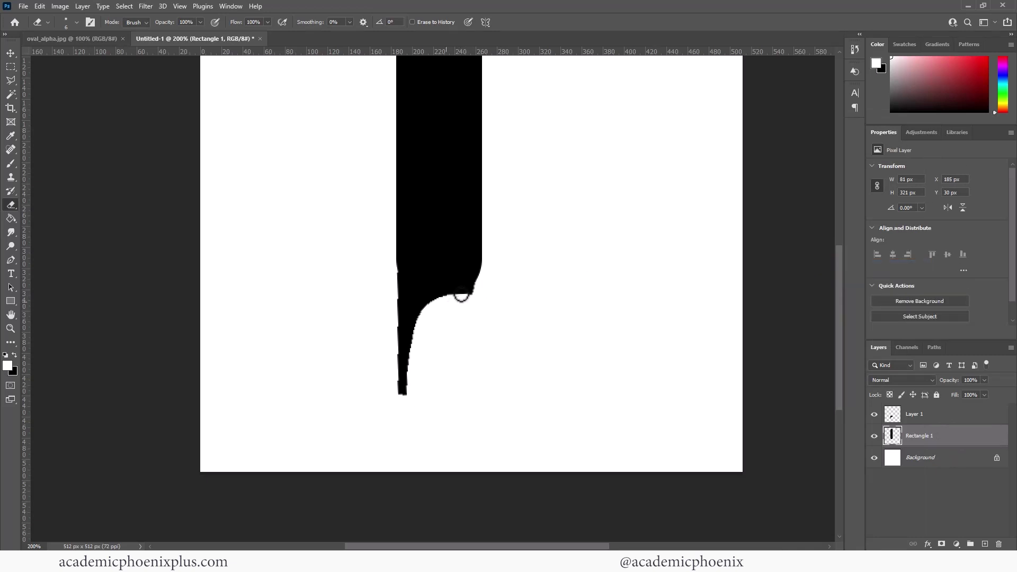
key("alt+bracketright")
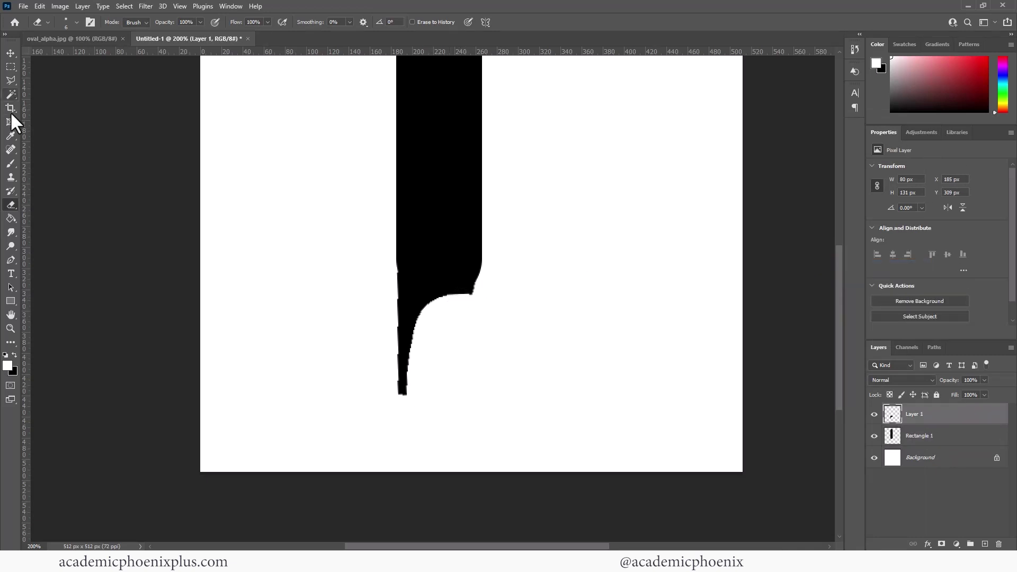
left_click(11, 163)
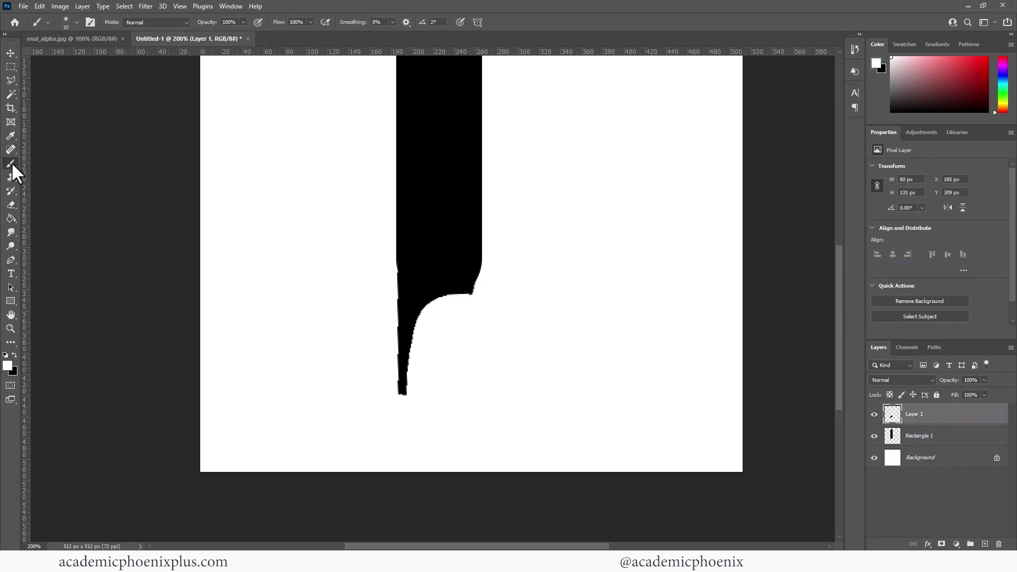
left_click(76, 22)
left_click(75, 188)
left_click(18, 337)
key("bracketleft")
key("bracketleft")
key("bracketleft")
Paint a clean straight line down the tail's left edge, redoing misplaced attempts.
left_click(400, 251)
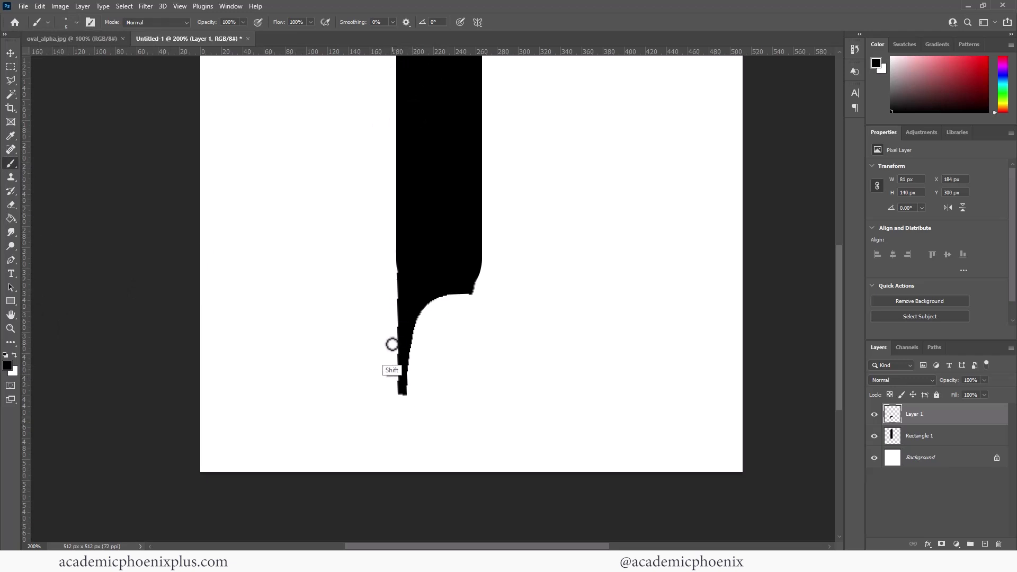
left_click(404, 383, "shift")
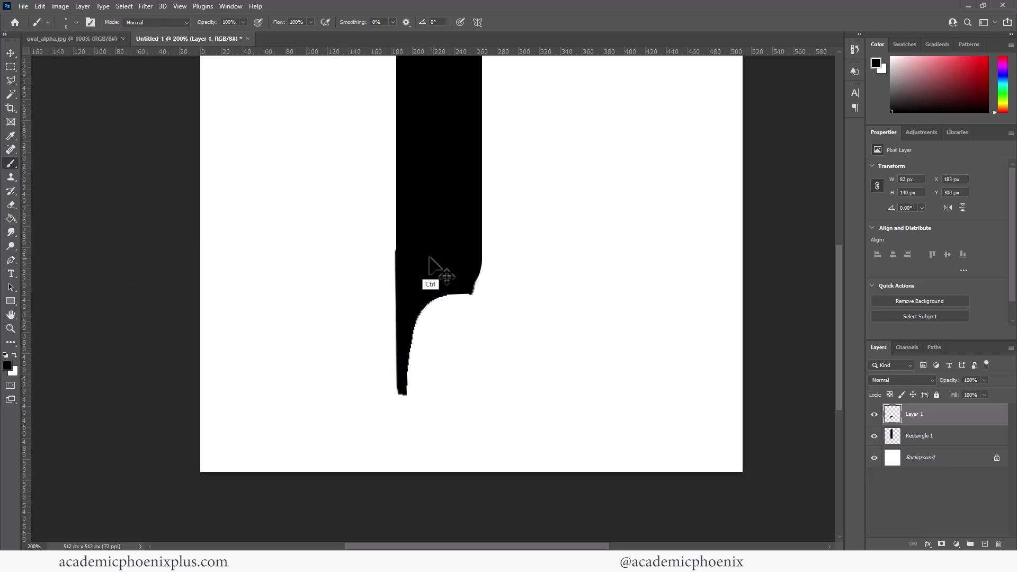
key("ctrl+z")
left_click(400, 250)
left_click(398, 400, "shift")
key("ctrl+z")
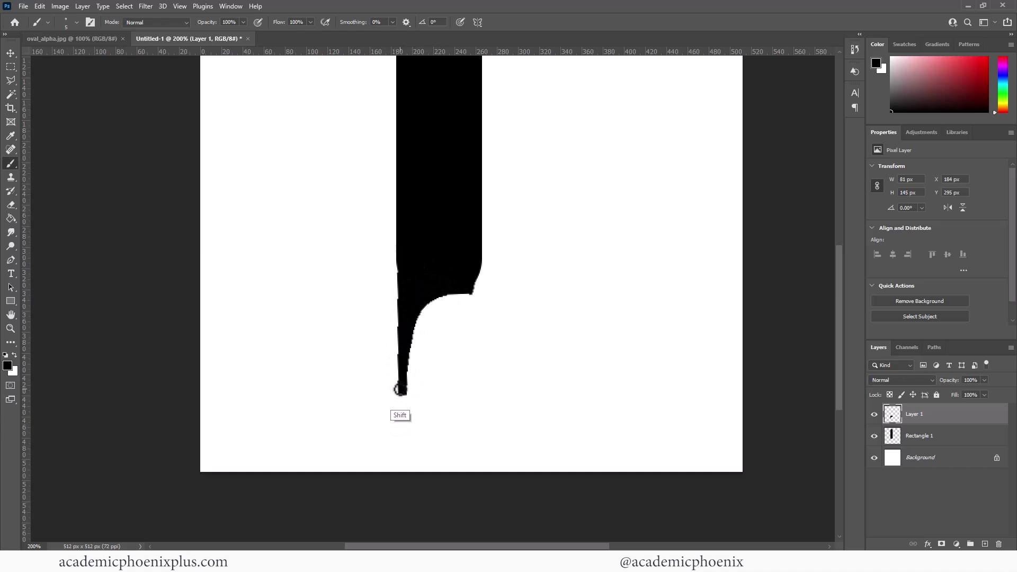
left_click(400, 396, "shift")
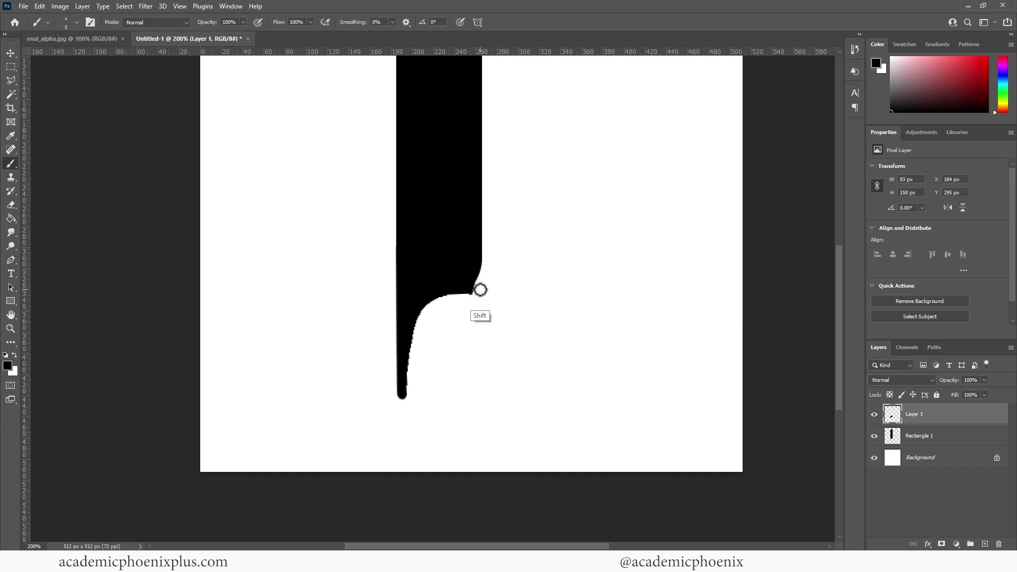
Fill the notch's right edge in solid black.
left_click_drag(480, 257, 475, 284)
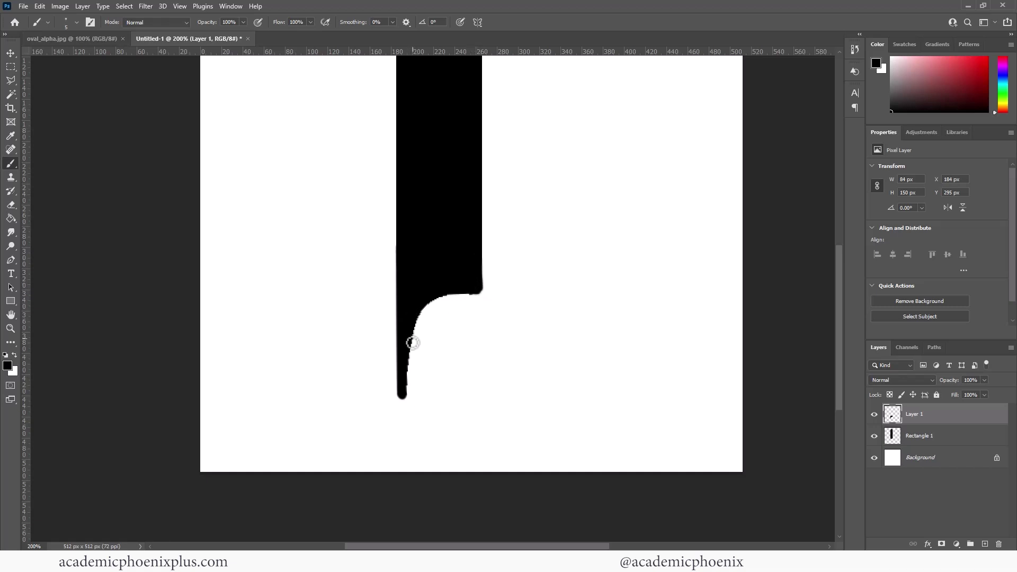
key("z")
left_click(574, 283, "alt")
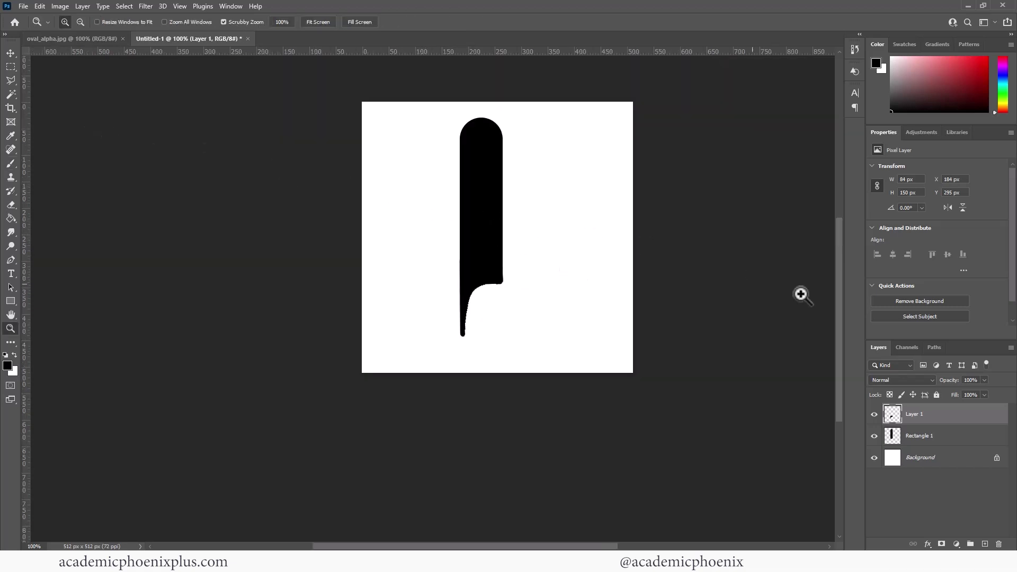
Merge the layers, invert the image to white on black, and reapply the last blur.
key("ctrl+e")
key("ctrl+e")
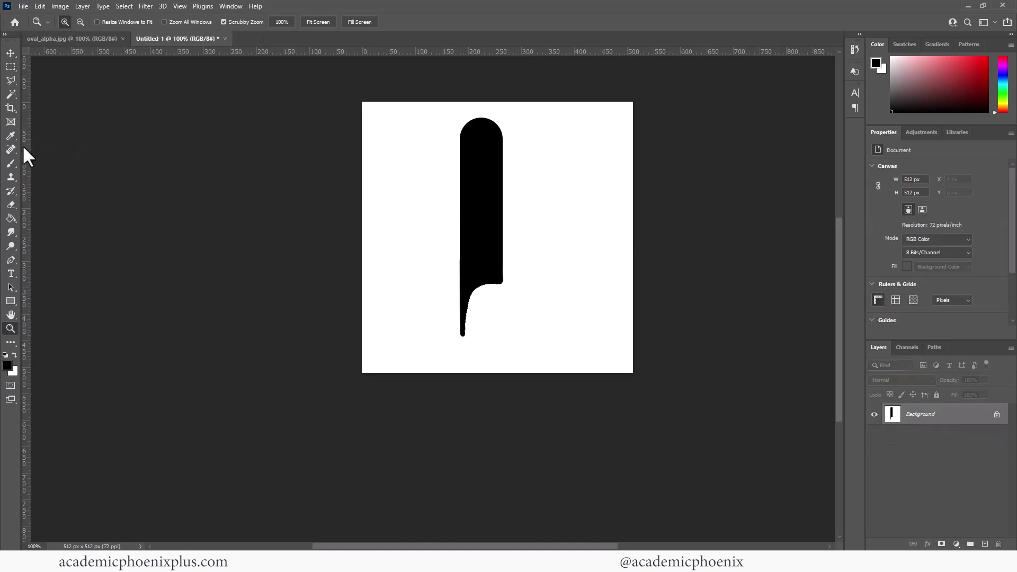
key("ctrl+i")
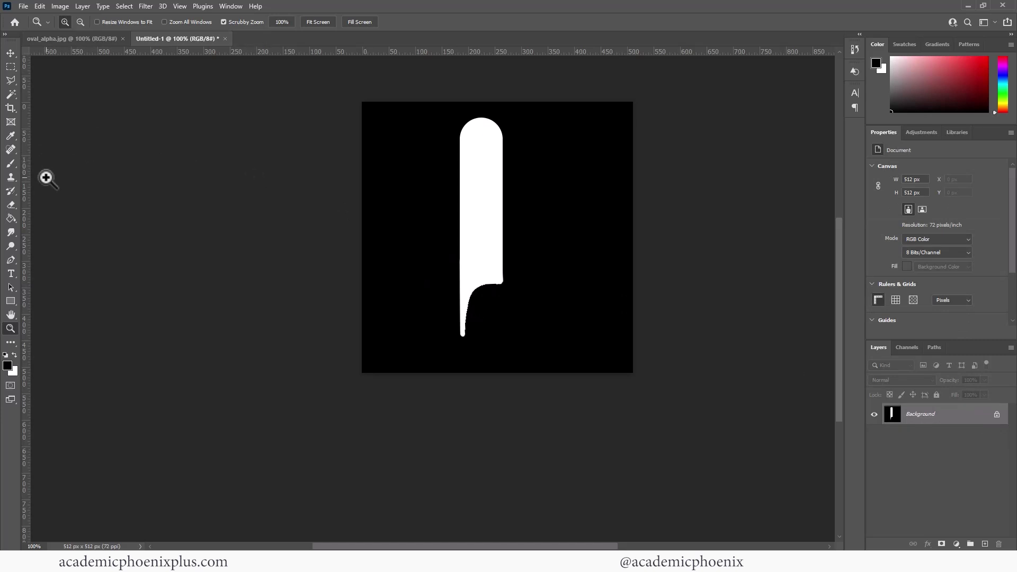
left_click(146, 6)
left_click(139, 6)
left_click(143, 6)
left_click(148, 18)
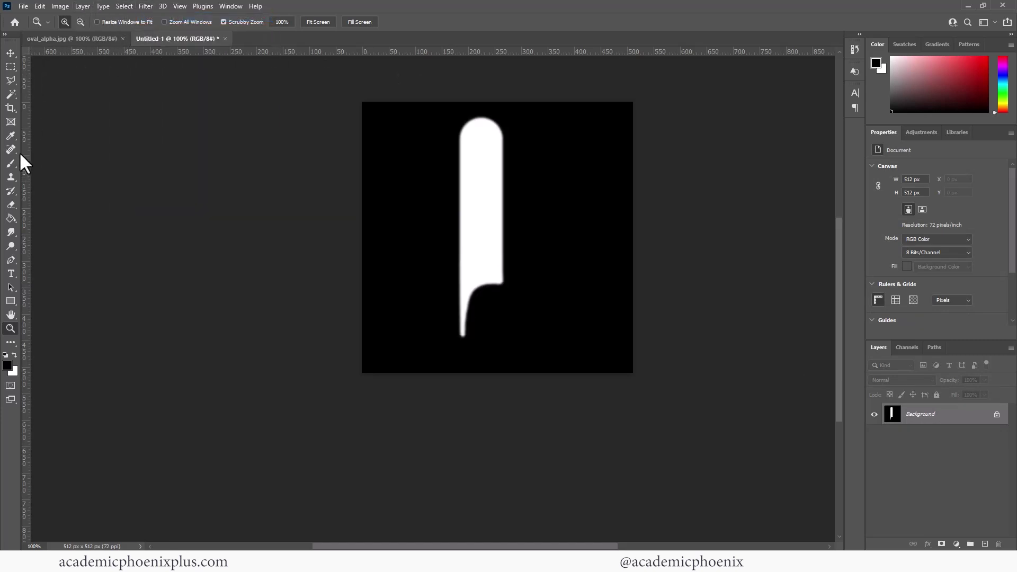
Crop the canvas sides to 179 px wide and the bottom to 467 px tall.
left_click(11, 107)
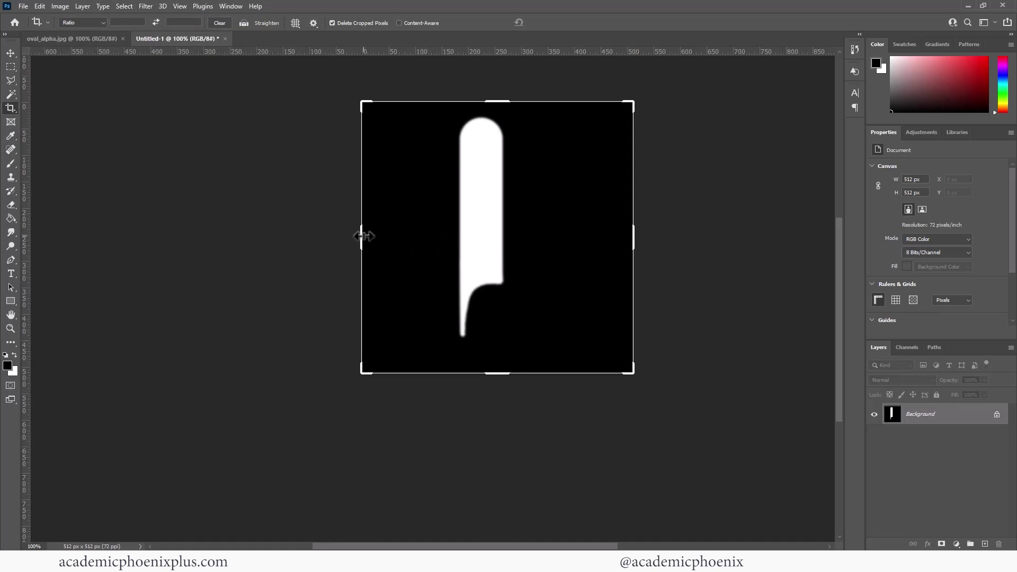
left_click_drag(362, 236, 364, 236)
left_click_drag(602, 236, 597, 236)
key("Return")
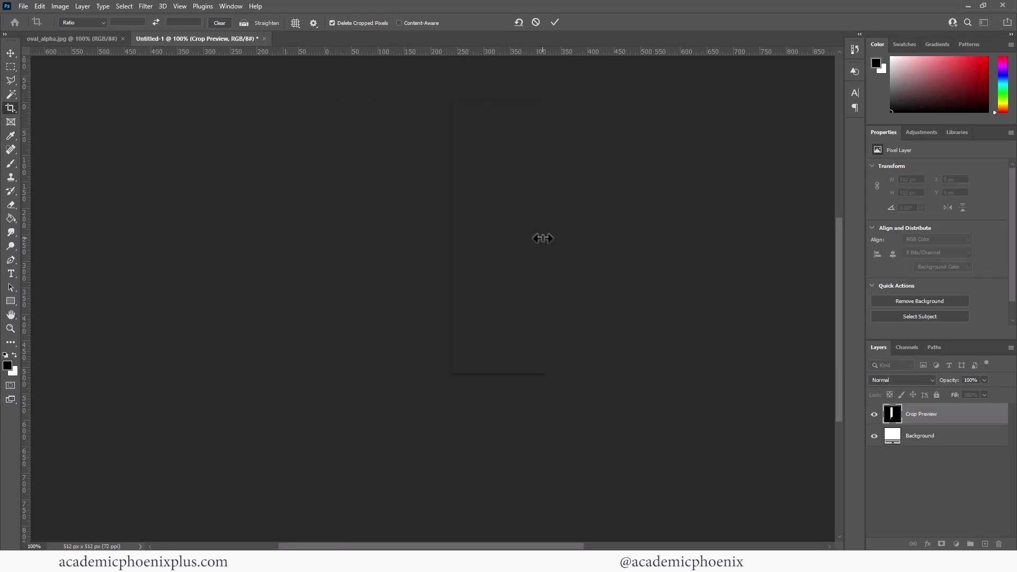
left_click(10, 109)
left_click_drag(502, 374, 507, 365)
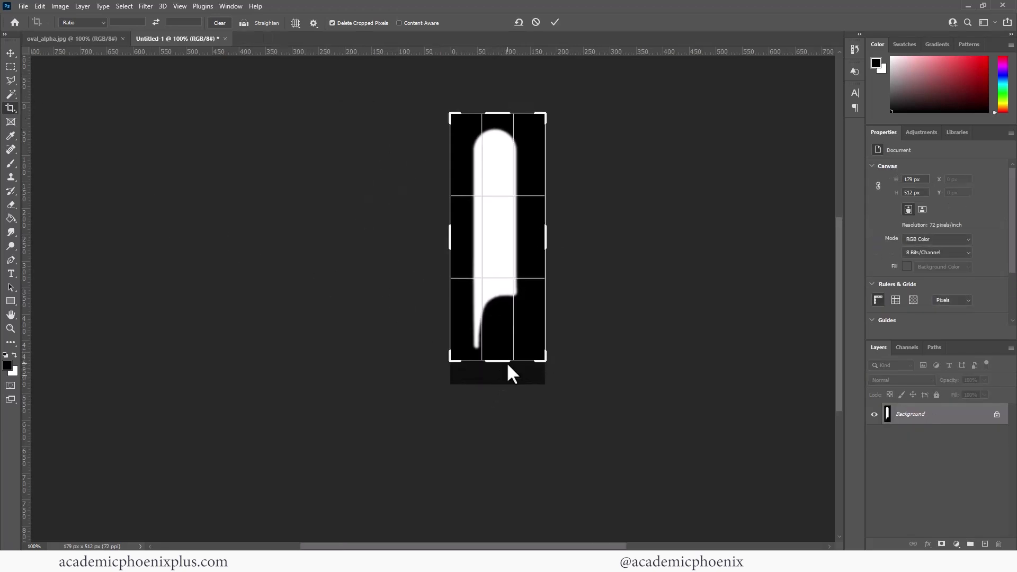
key("Return")
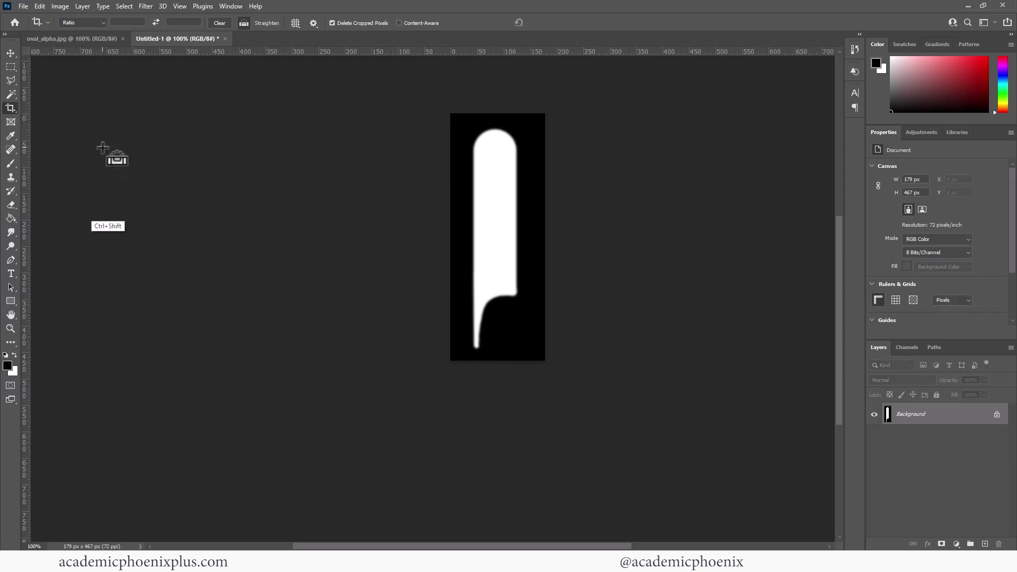
key("ctrl+shift+s")
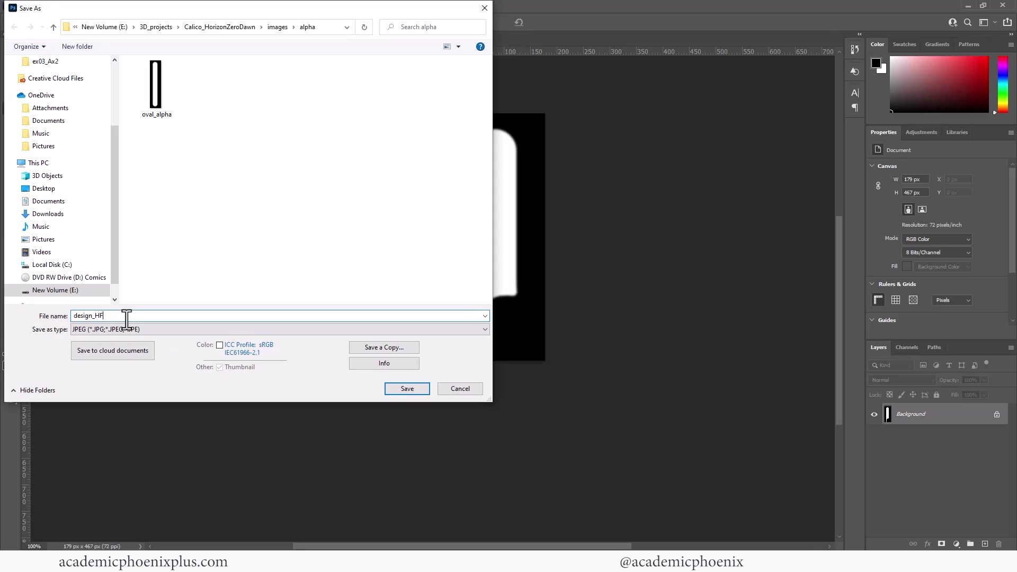
Name the image design_HFW_1 and save it as a JPEG in images/alpha.
type("design_HFW_1")
key("Return")
key("c")
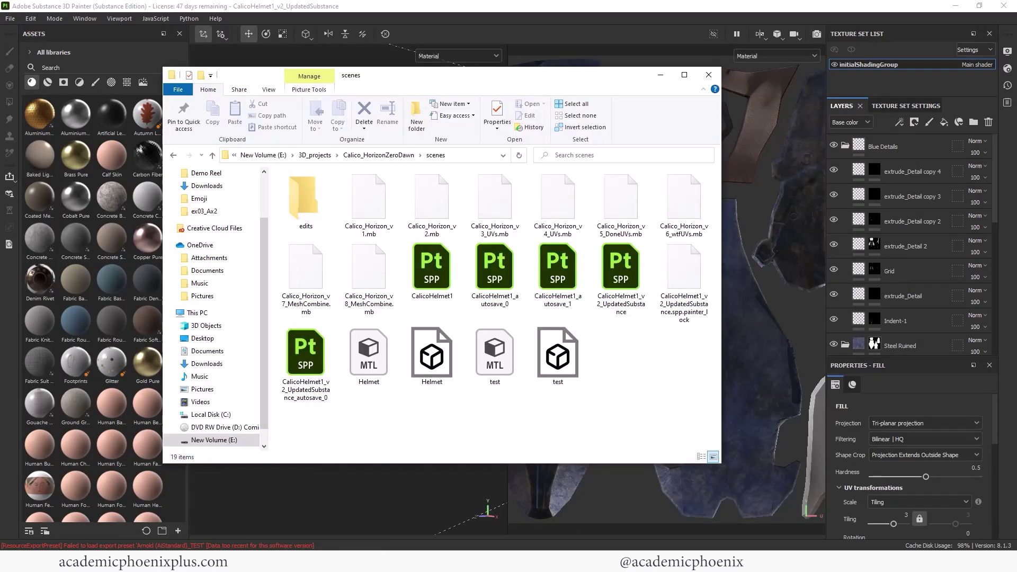
Browse File Explorer to the Calico_HorizonZeroDawn images folder.
left_click(380, 155)
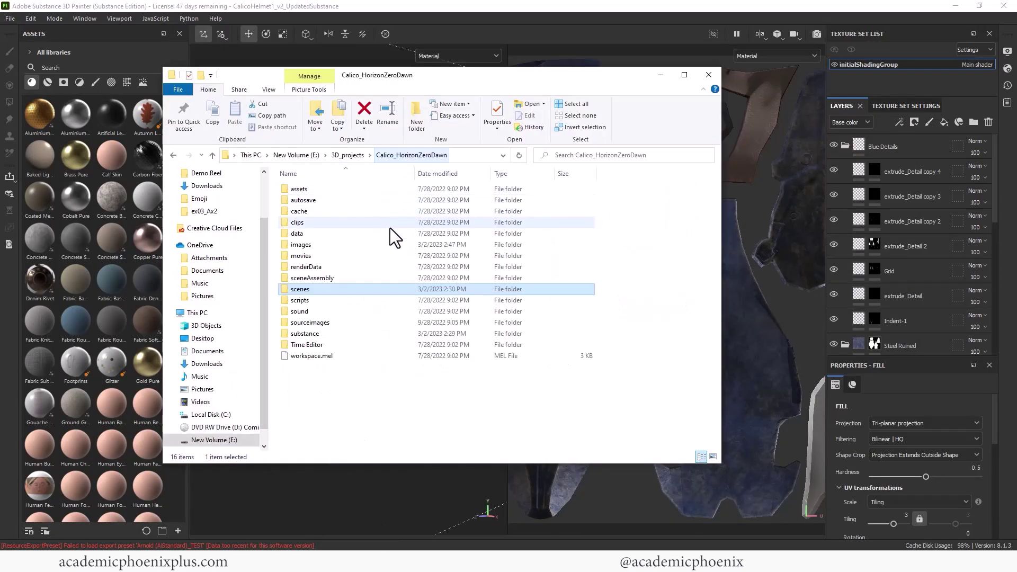
double_click(325, 245)
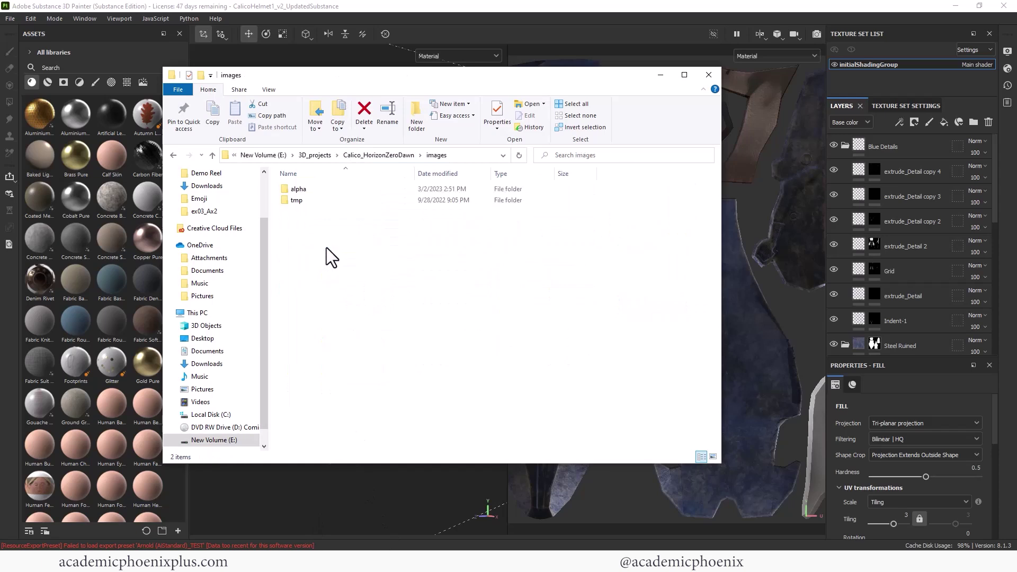
left_click(464, 158)
left_click(307, 193)
Add design_HFW_1 and oval_alpha from images/alpha to the resource import list.
left_click(12, 20)
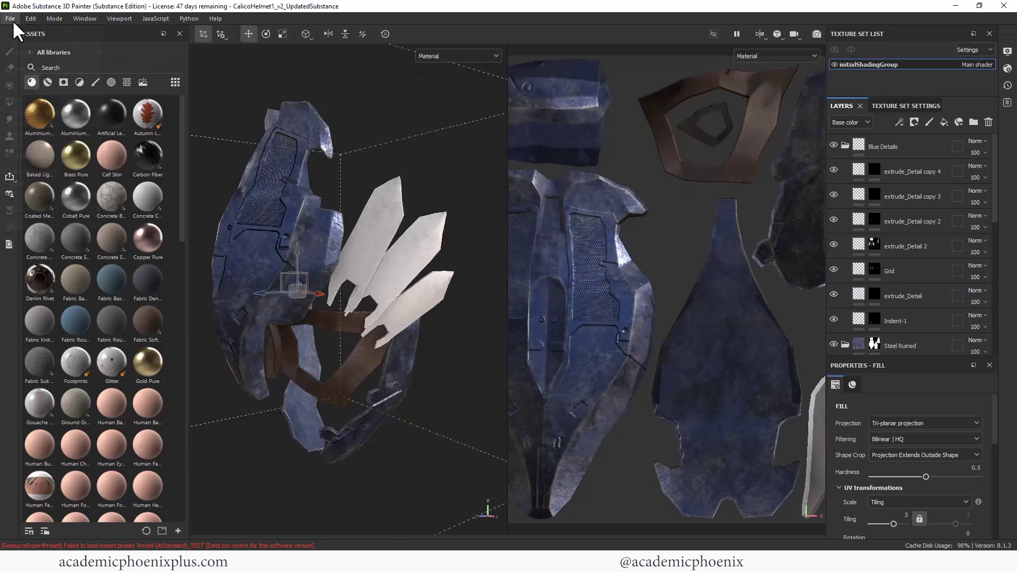
left_click(67, 172)
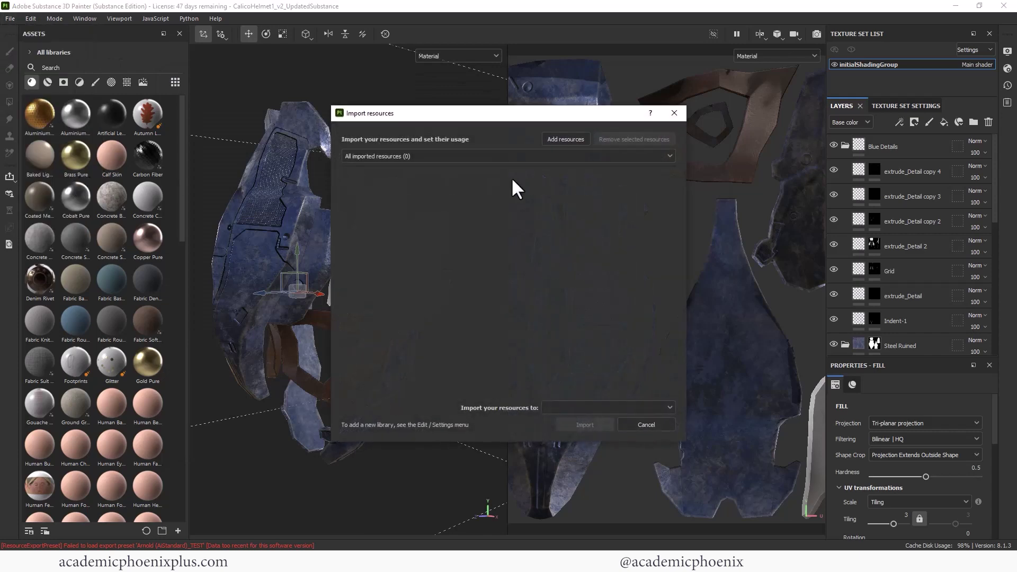
left_click(565, 140)
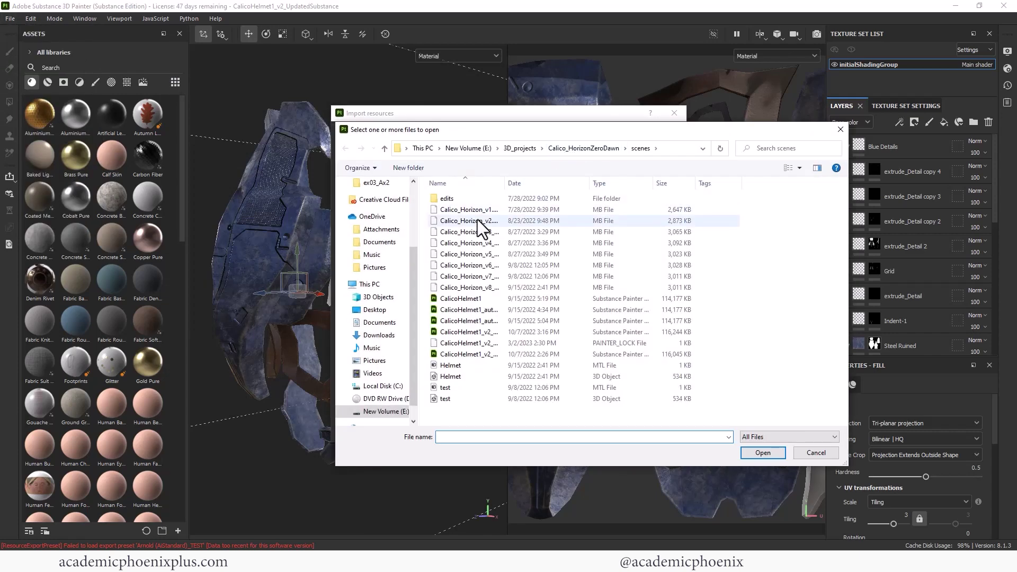
left_click(587, 148)
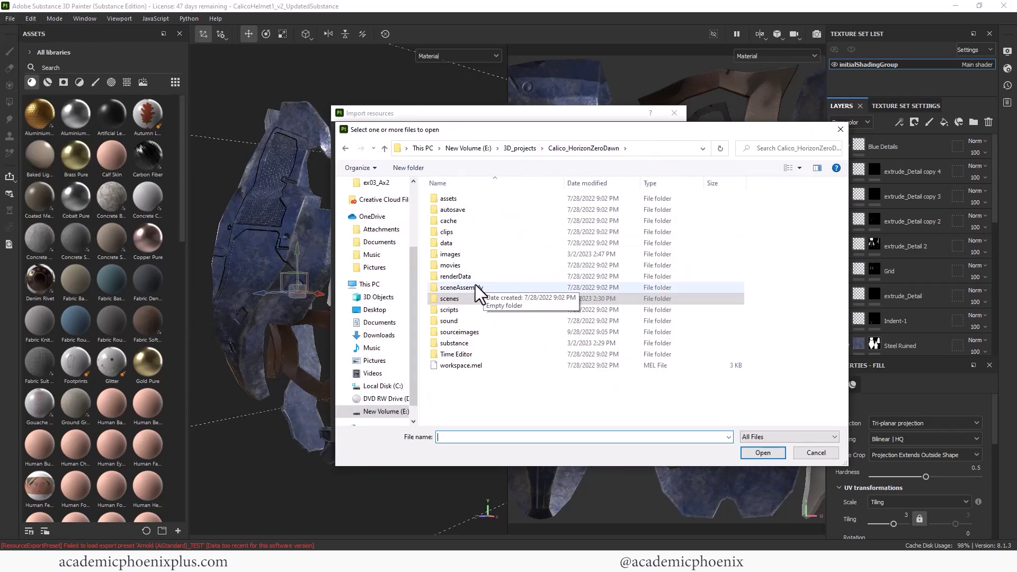
double_click(462, 256)
left_click(465, 209)
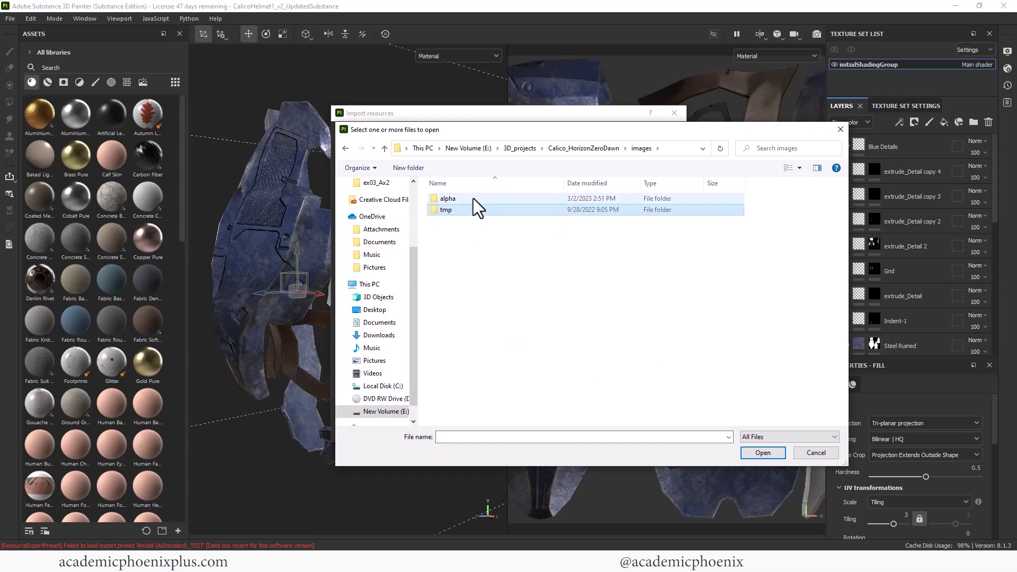
double_click(473, 199)
left_click_drag(594, 218, 471, 242)
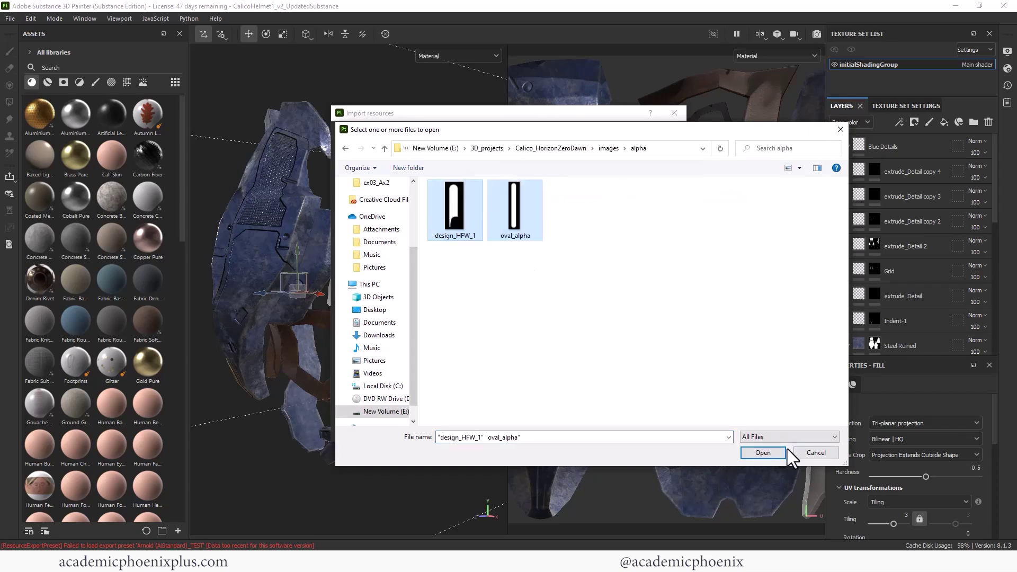
left_click(762, 453)
Set both images' usage to alpha and import them into the current session.
left_click(648, 174)
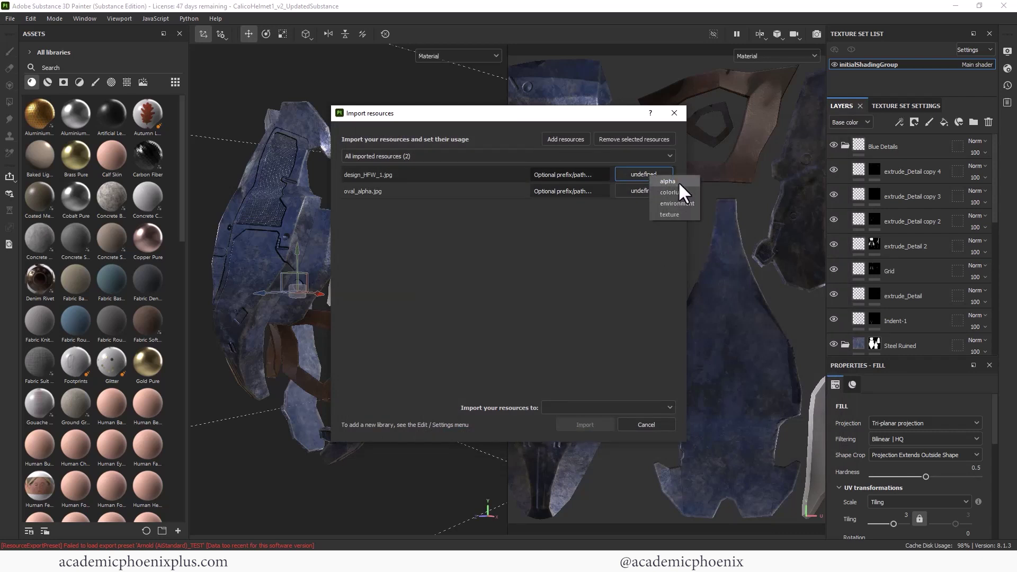
left_click(672, 182)
left_click(645, 192)
left_click(658, 198)
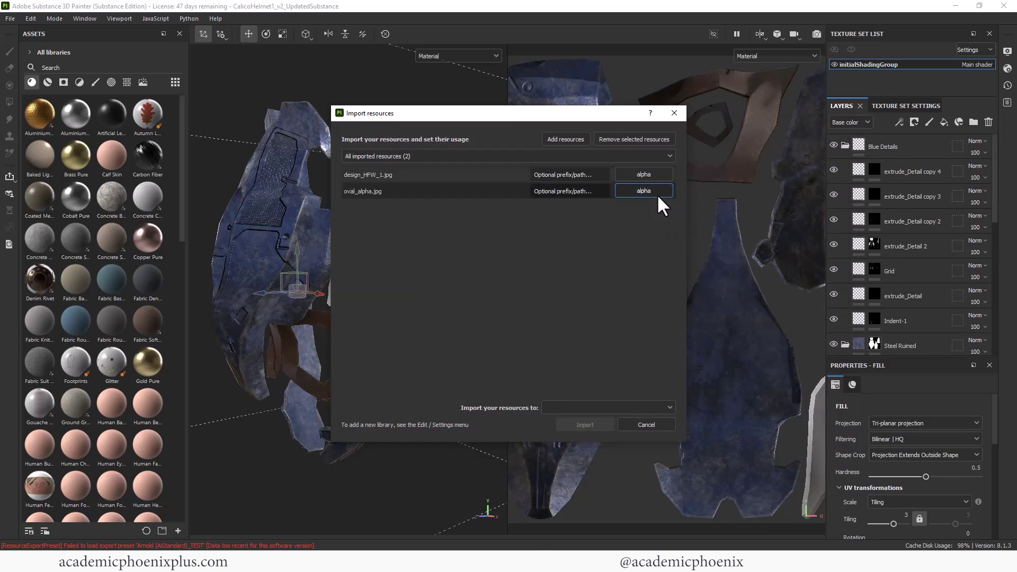
left_click(595, 409)
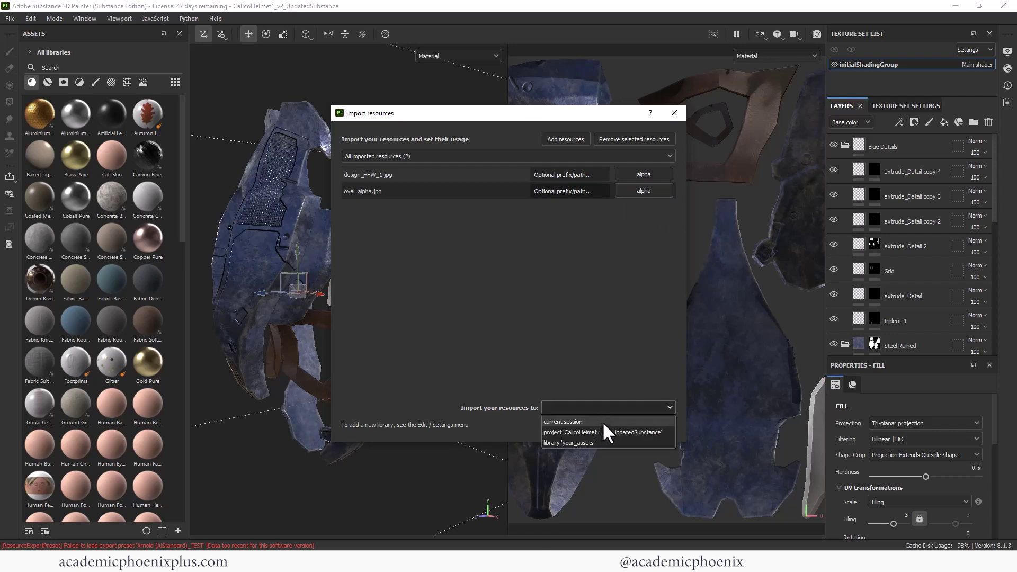
left_click(604, 422)
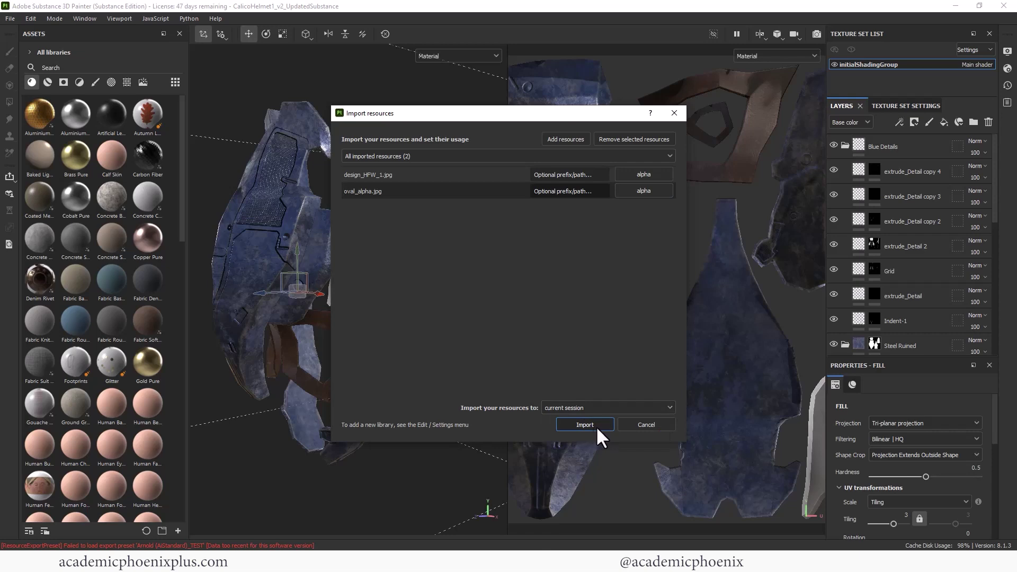
left_click(597, 428)
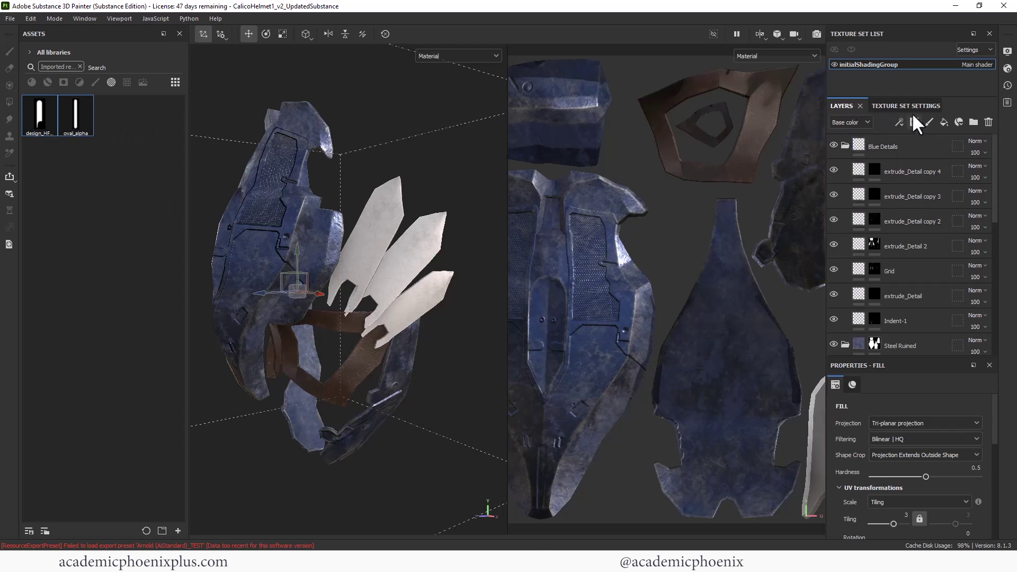
Collapse Blue Details and Steel Ruined, then open Fill layer 1 inside White Plastic Dirty.
left_click_drag(995, 193, 993, 158)
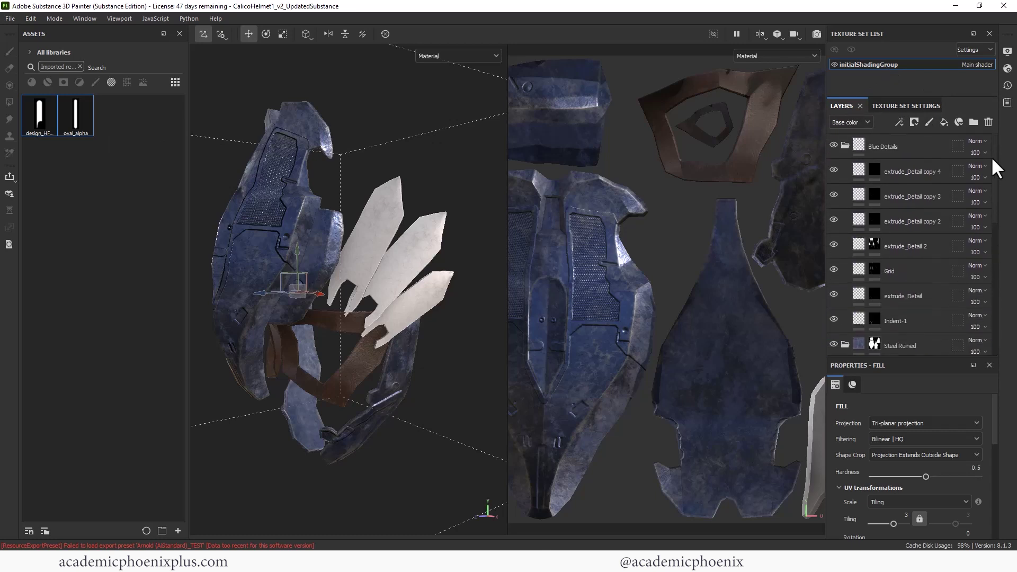
left_click(845, 145)
left_click(846, 169)
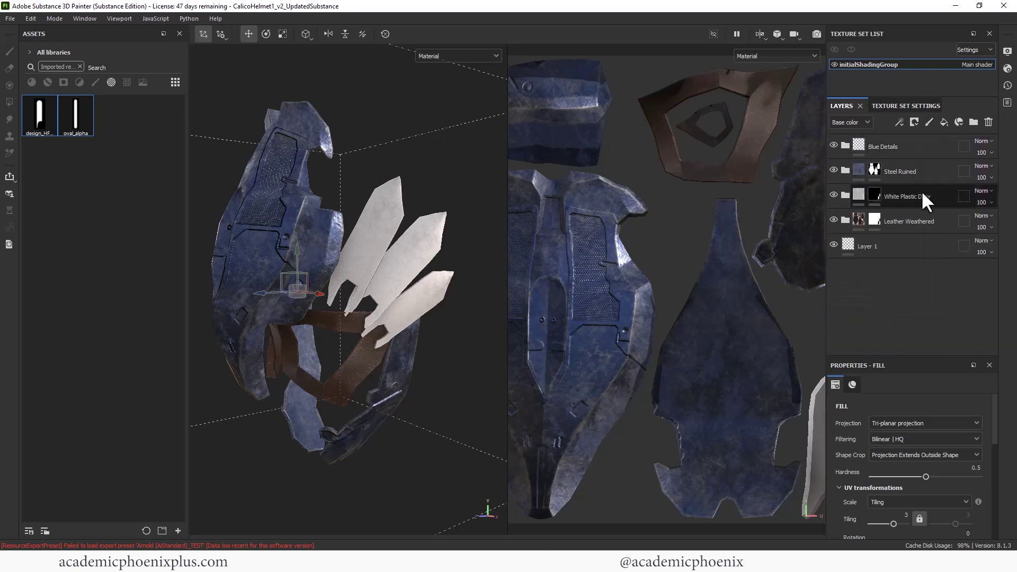
left_click(913, 195)
left_click(846, 194)
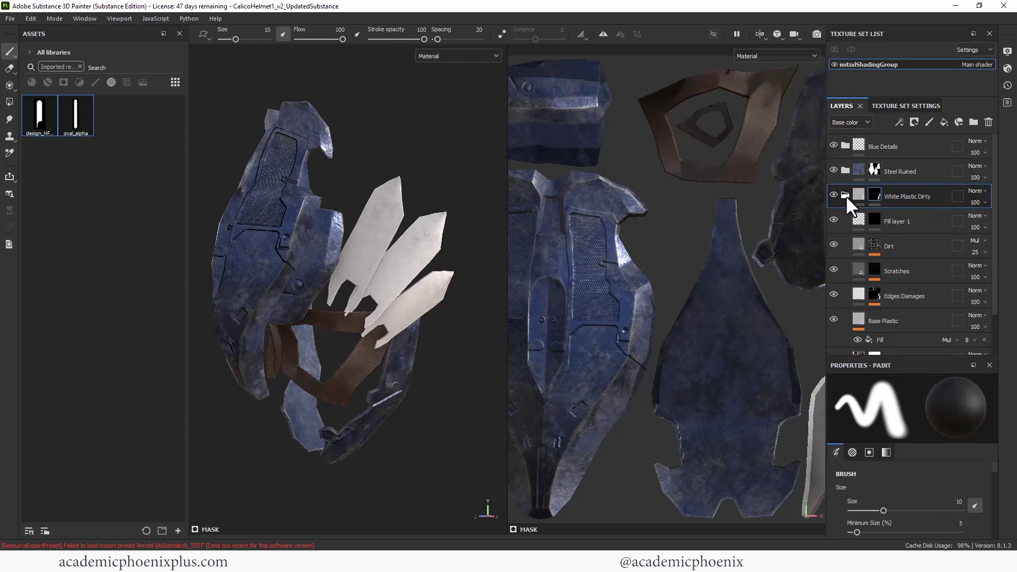
left_click(876, 217)
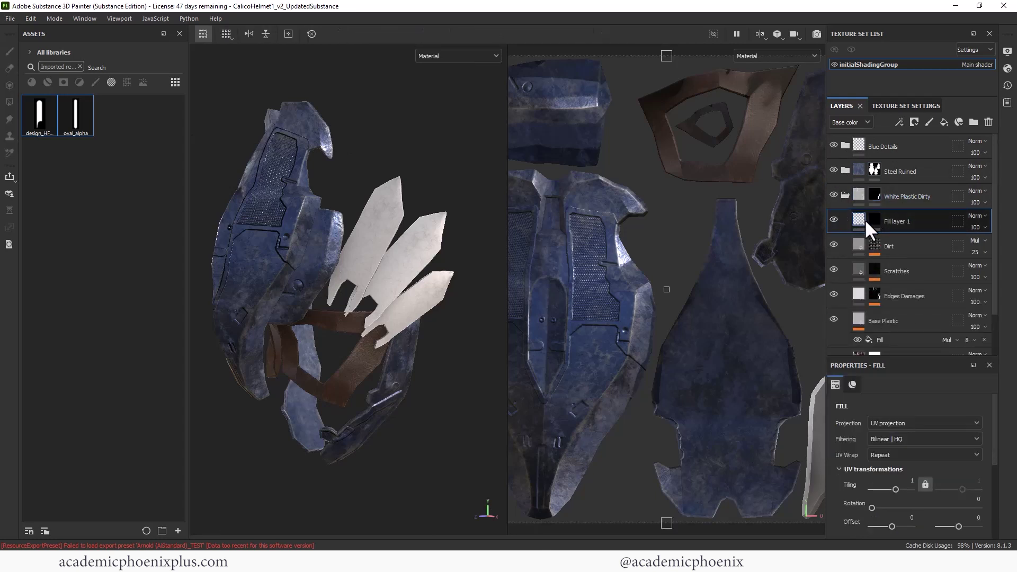
Stamp a trial white oval dent on Fill layer 1's mask, then undo it.
scroll(990, 469, "down", 5)
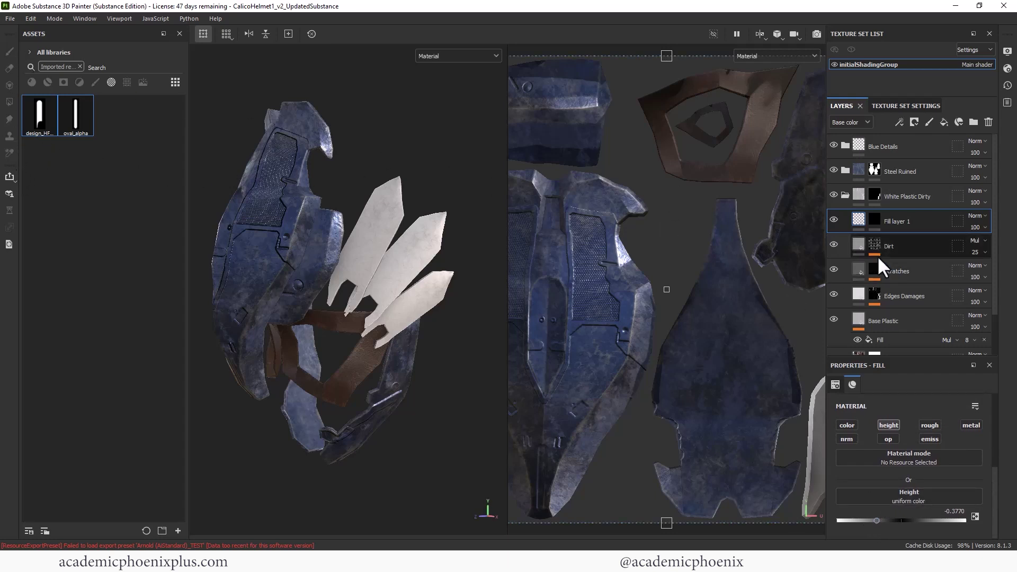
left_click(875, 218)
key("1")
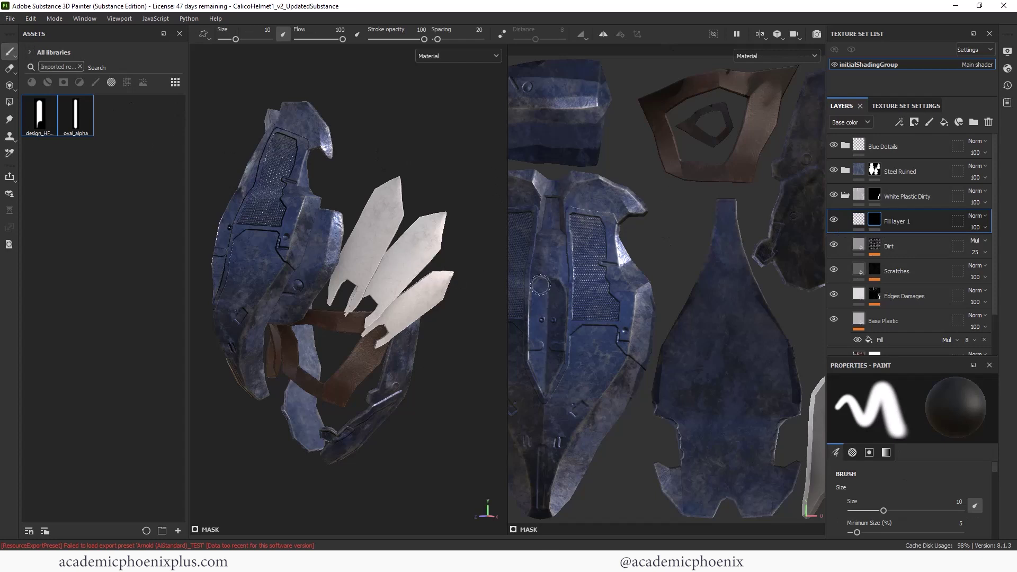
key("x")
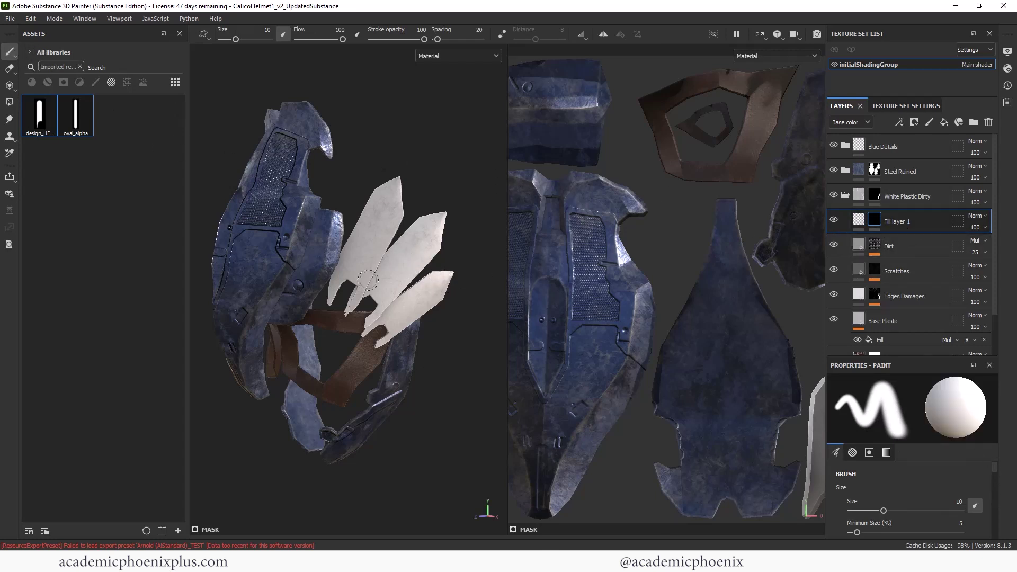
left_click(407, 260)
key("ctrl+z")
Raise Fill layer 1's height value to -0.3361 and return to its mask.
left_click(858, 219)
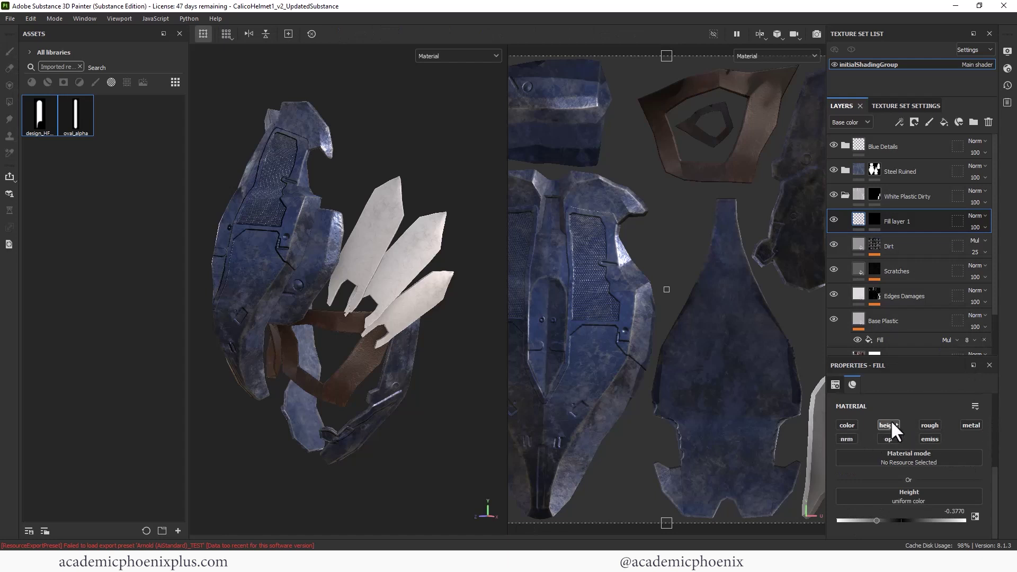
left_click_drag(876, 519, 879, 519)
left_click(873, 219)
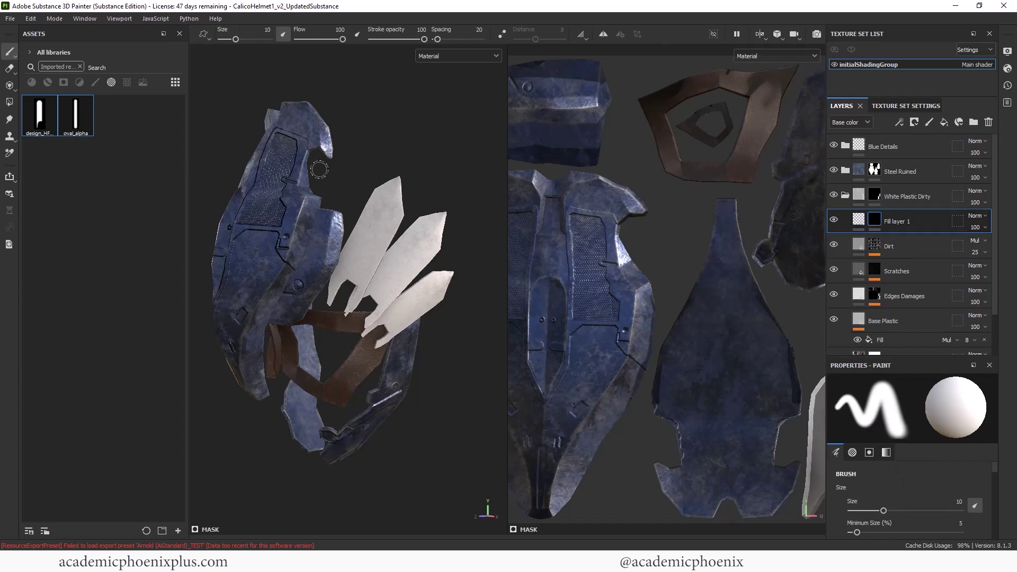
right_click_drag(418, 154, 490, 154, "alt")
Frame the white fins close up and load oval_alpha as the Projection tool's stencil.
middle_click_drag(490, 154, 420, 159, "alt")
scroll(419, 159, "up", 5)
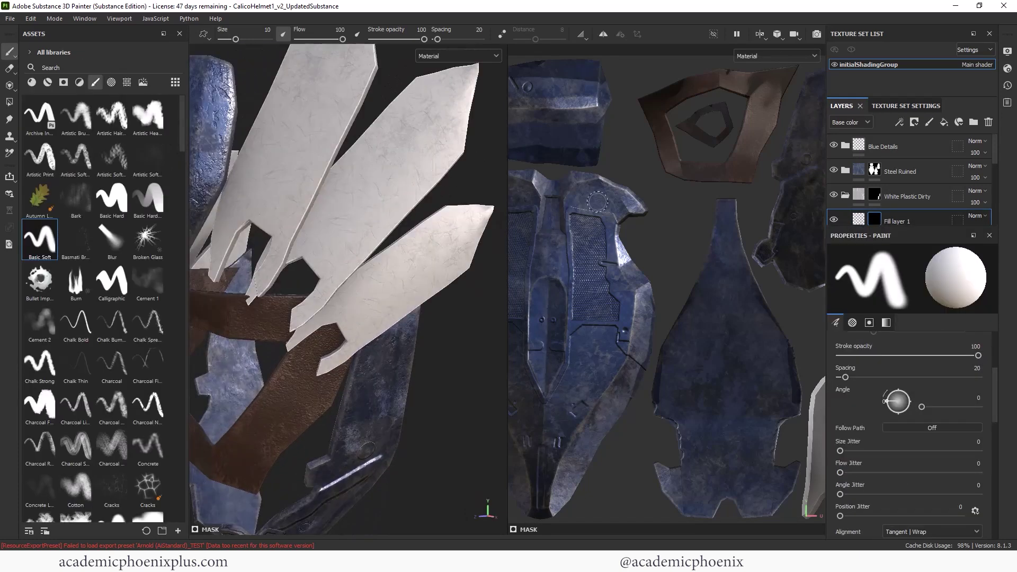
mouse_move(530, 159)
middle_mouse_down("alt")
mouse_move(559, 174)
mouse_move(545, 161)
middle_mouse_up("alt")
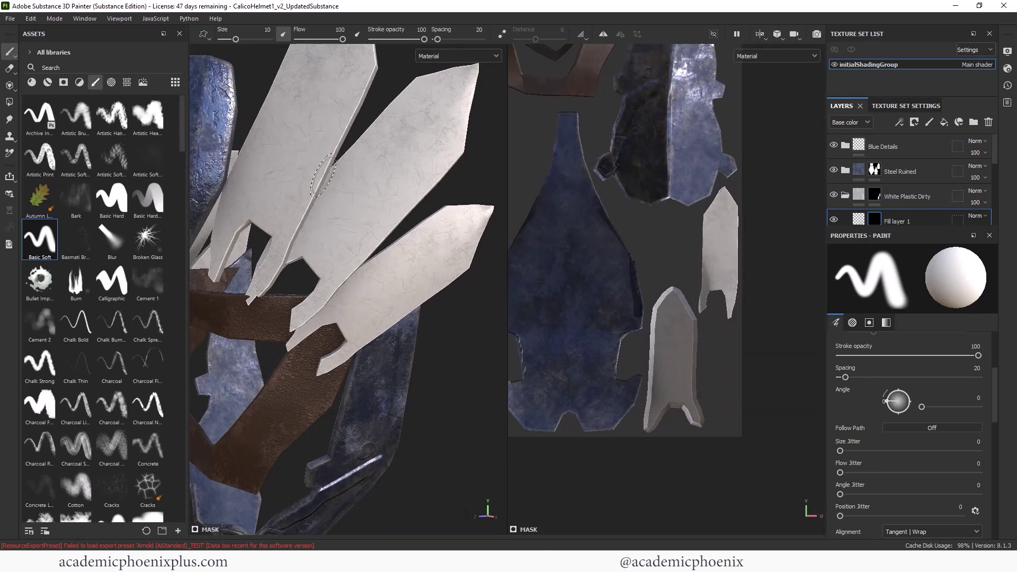
left_click(9, 86)
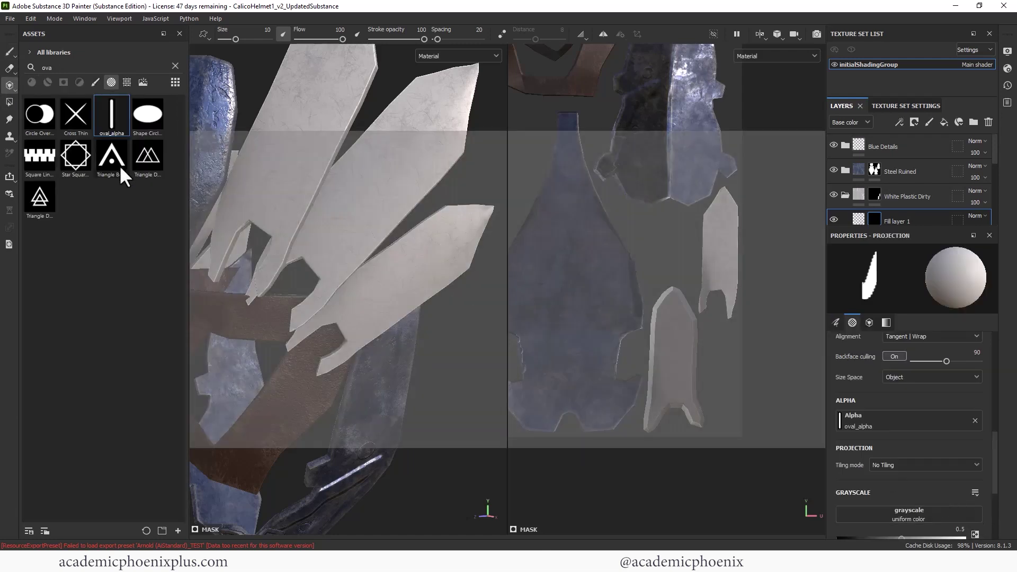
left_click_drag(112, 121, 910, 516)
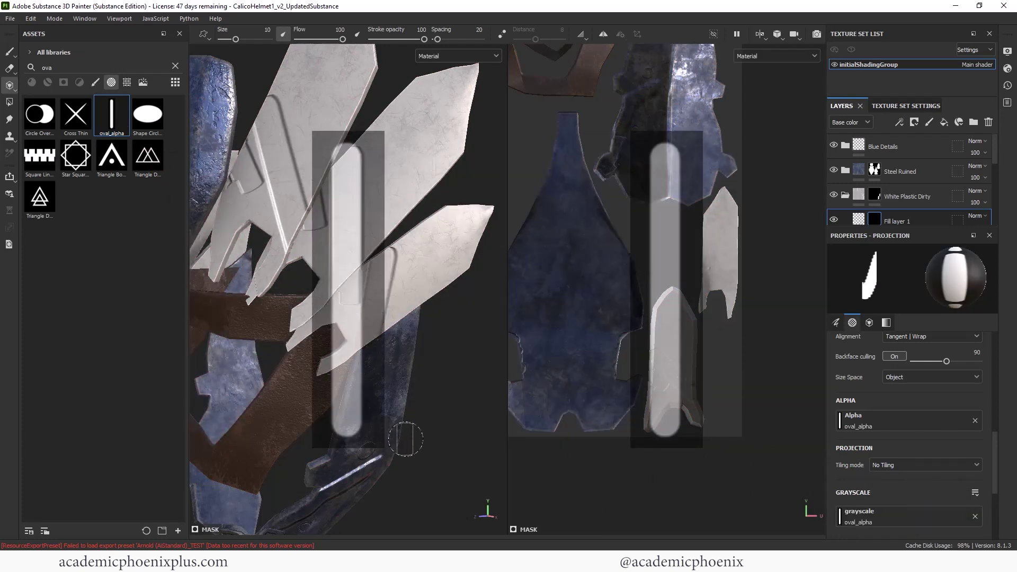
middle_click_drag(697, 281, 681, 315)
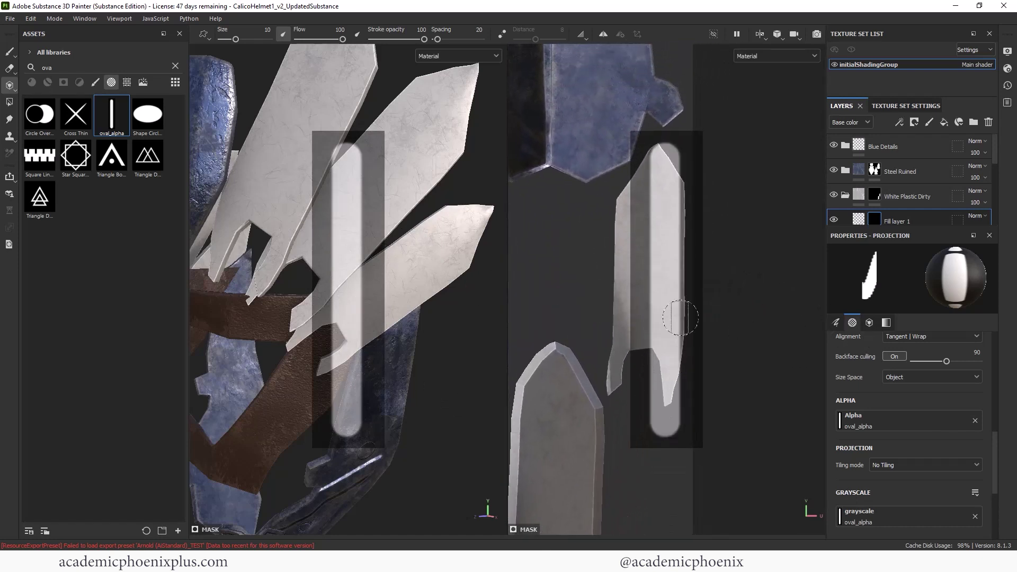
scroll(683, 318, "up", 3)
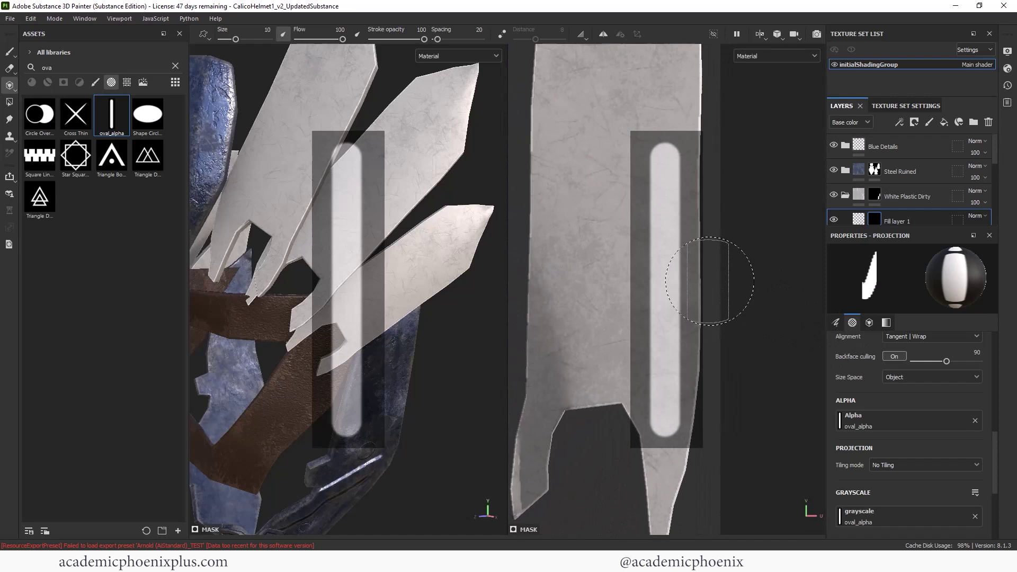
middle_click_drag(717, 286, 790, 350)
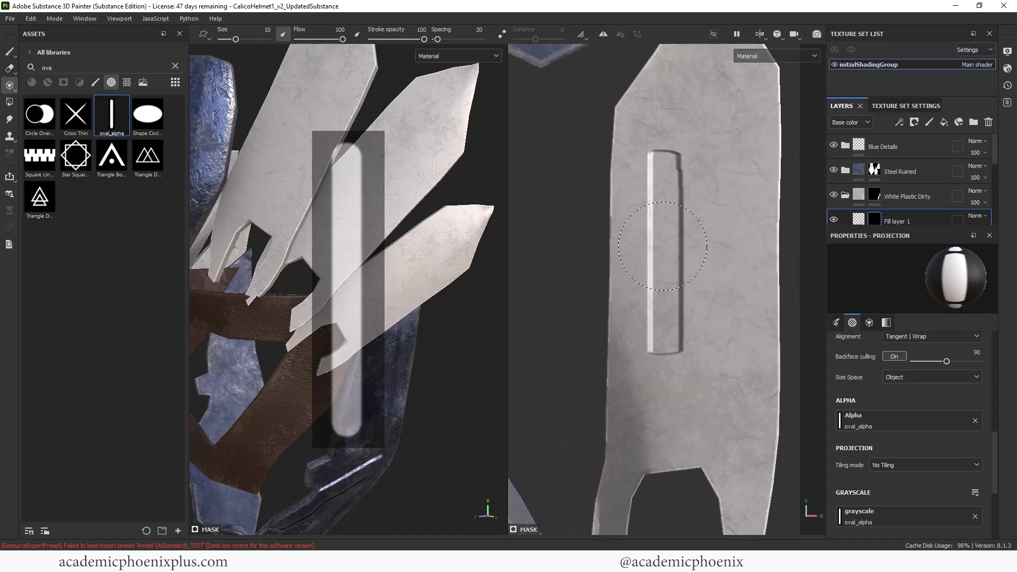
mouse_move(662, 246)
middle_mouse_down()
mouse_move(663, 341)
mouse_move(710, 148)
mouse_move(696, 143)
mouse_move(721, 236)
middle_mouse_up()
scroll(675, 154, "up", 2)
scroll(722, 236, "up", 2)
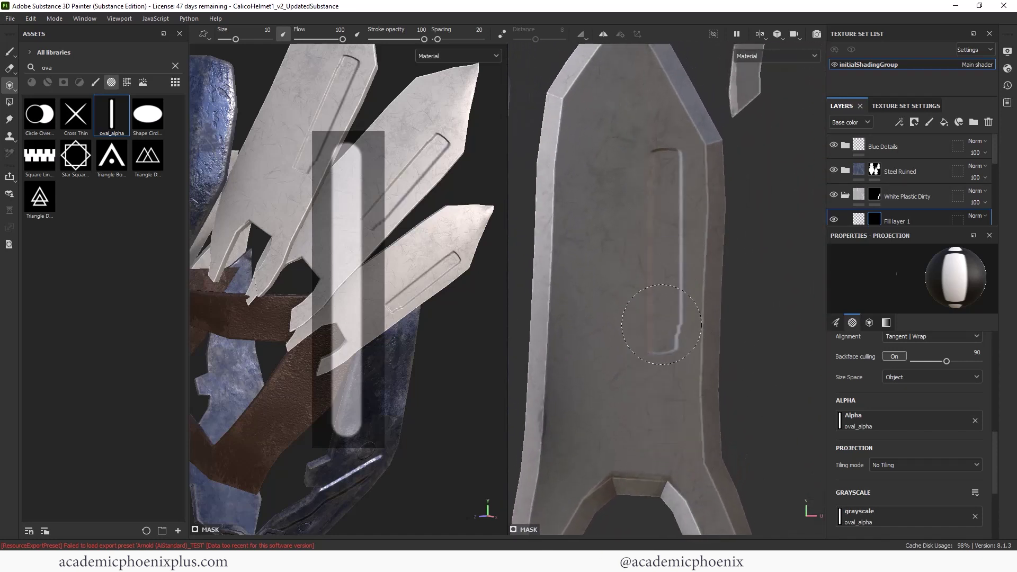
mouse_move(656, 320)
middle_mouse_down()
mouse_move(676, 281)
mouse_move(737, 288)
middle_mouse_up()
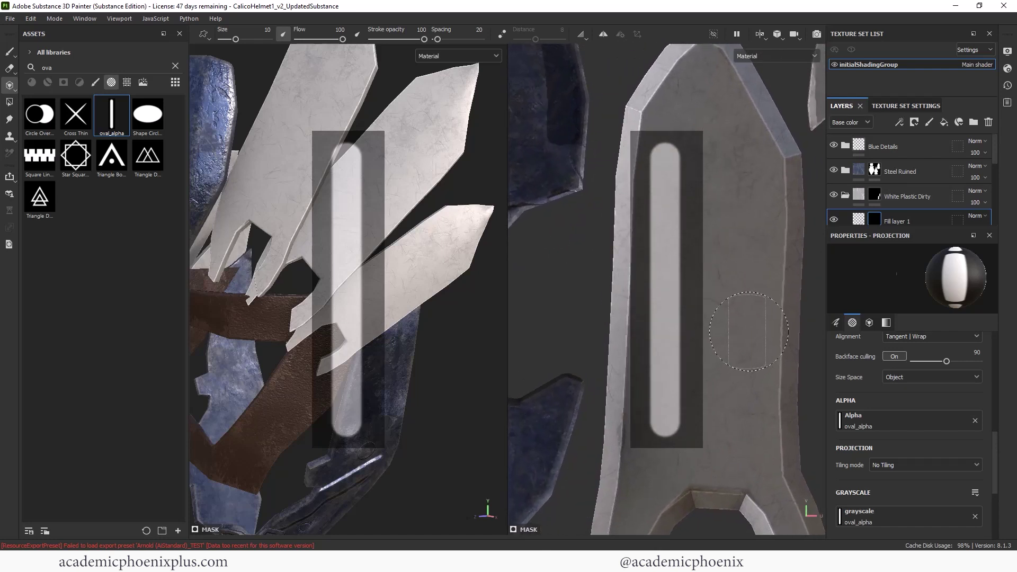
key("shift")
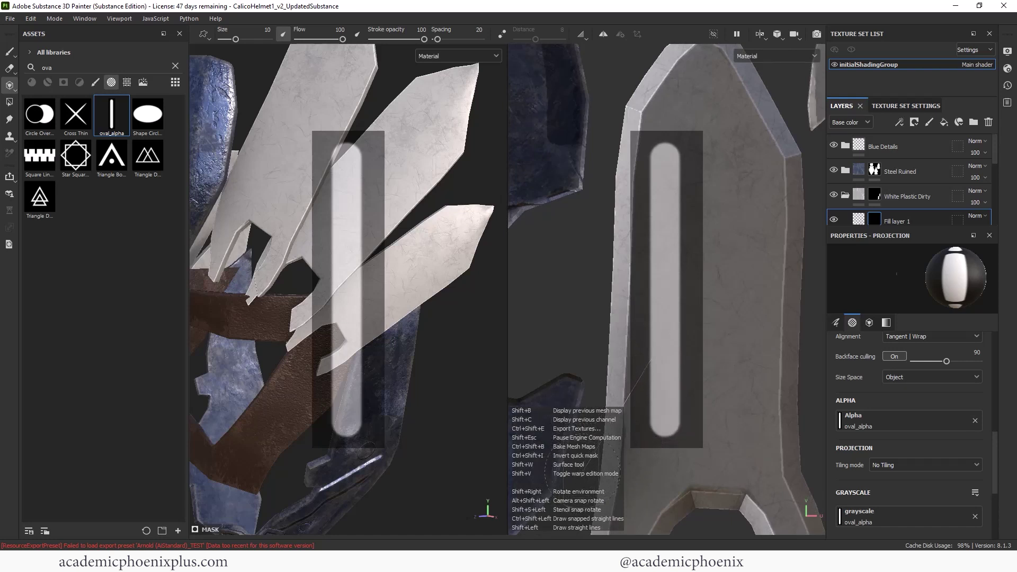
key("ctrl")
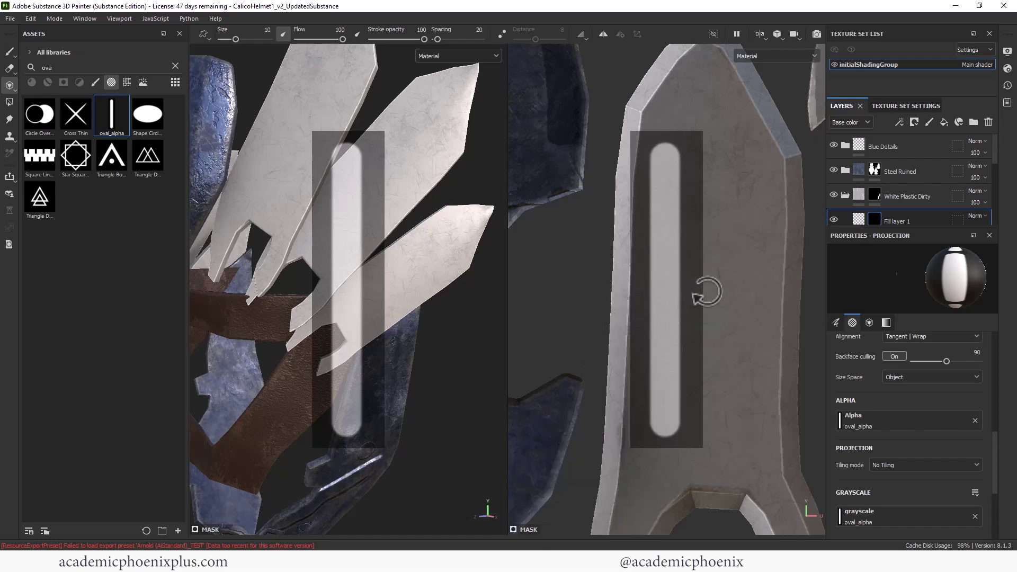
left_click_drag(731, 296, 736, 344, "alt")
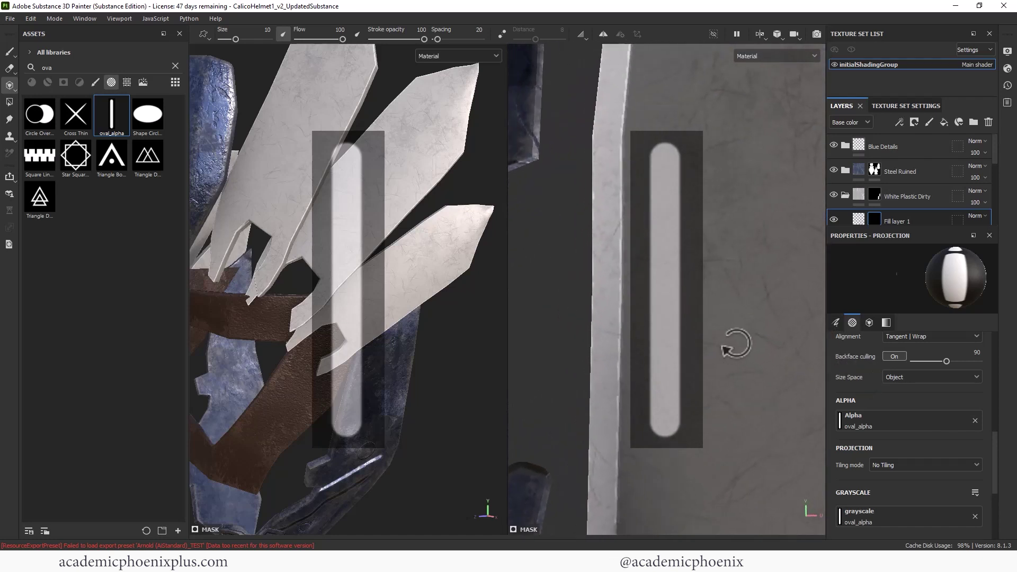
Stamp an oval slot onto a fin, undoing misplaced stamps until it sits well.
left_click(685, 242)
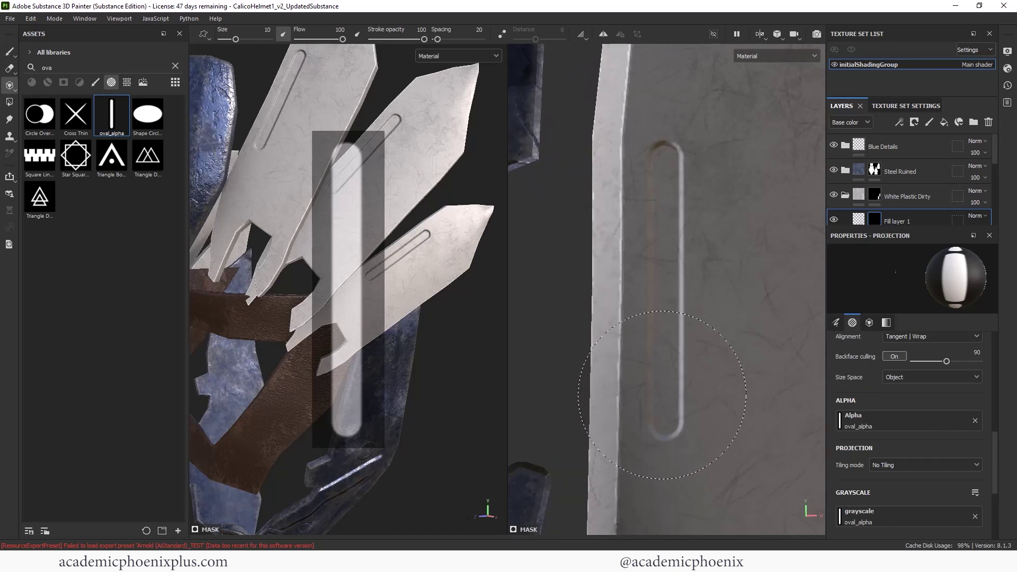
key("ctrl+z")
mouse_move(692, 291)
right_mouse_down("alt")
mouse_move(715, 284)
mouse_move(814, 355)
right_mouse_up("alt")
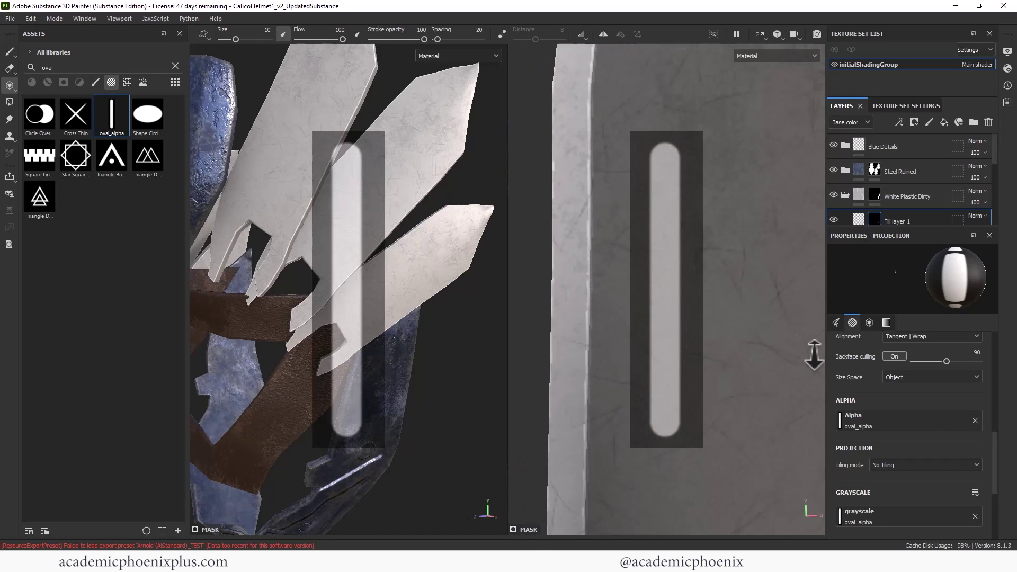
mouse_move(814, 355)
middle_mouse_down("alt")
mouse_move(795, 284)
mouse_move(776, 332)
mouse_move(787, 359)
mouse_move(765, 334)
mouse_move(779, 223)
middle_mouse_up("alt")
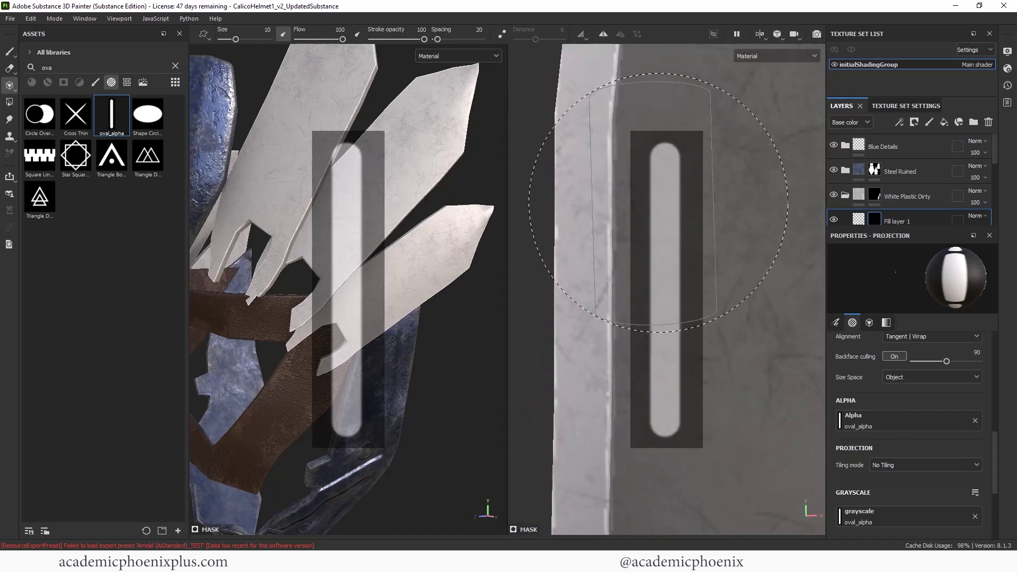
left_click(657, 203)
mouse_move(735, 427)
middle_mouse_down("alt")
mouse_move(745, 414)
mouse_move(731, 198)
mouse_move(749, 341)
mouse_move(706, 154)
mouse_move(726, 107)
middle_mouse_up("alt")
key("ctrl+z")
left_click(661, 336)
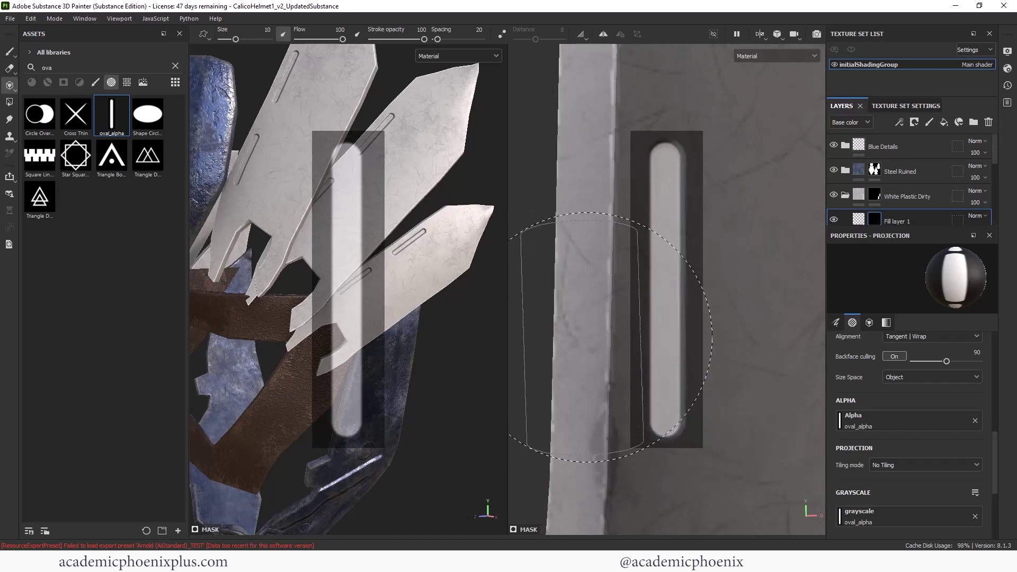
Reposition the fin under the stencil and stamp another oval slot.
key("alt")
mouse_move(666, 256)
middle_mouse_down("alt")
mouse_move(692, 243)
mouse_move(665, 307)
mouse_move(542, 443)
mouse_move(681, 386)
mouse_move(710, 387)
mouse_move(706, 424)
middle_mouse_up("alt")
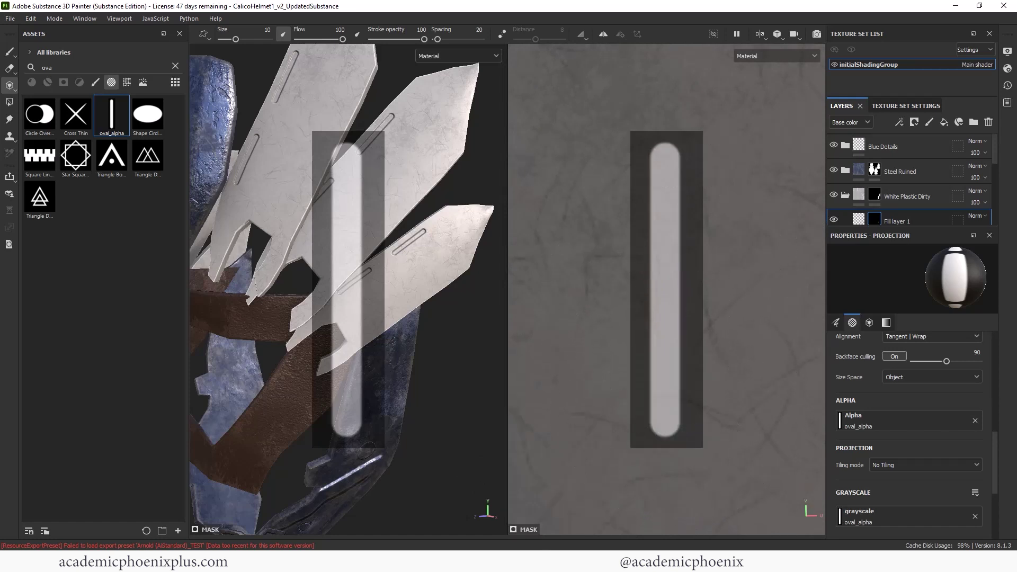
left_click_drag(648, 199, 658, 487)
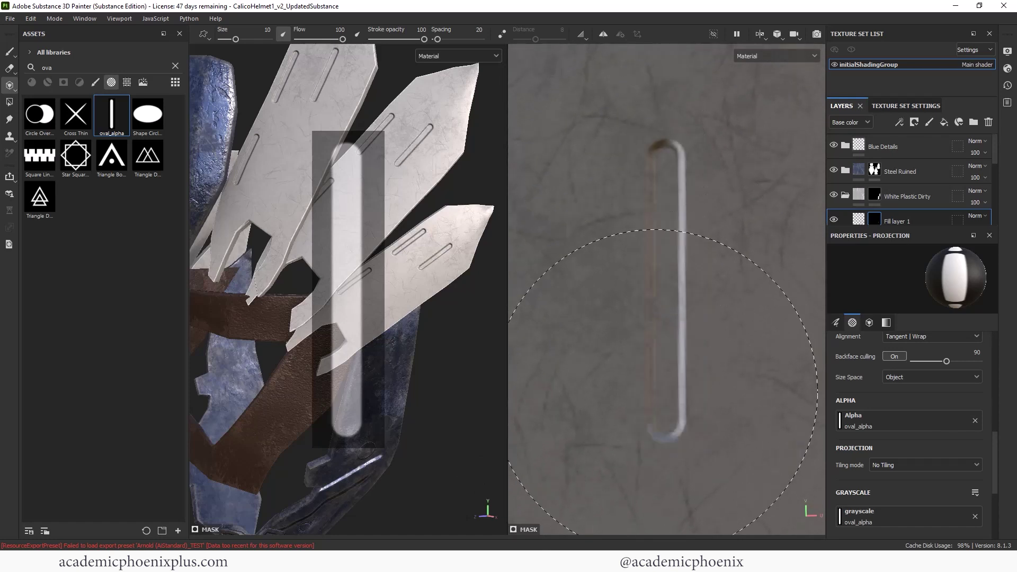
key("ctrl+z")
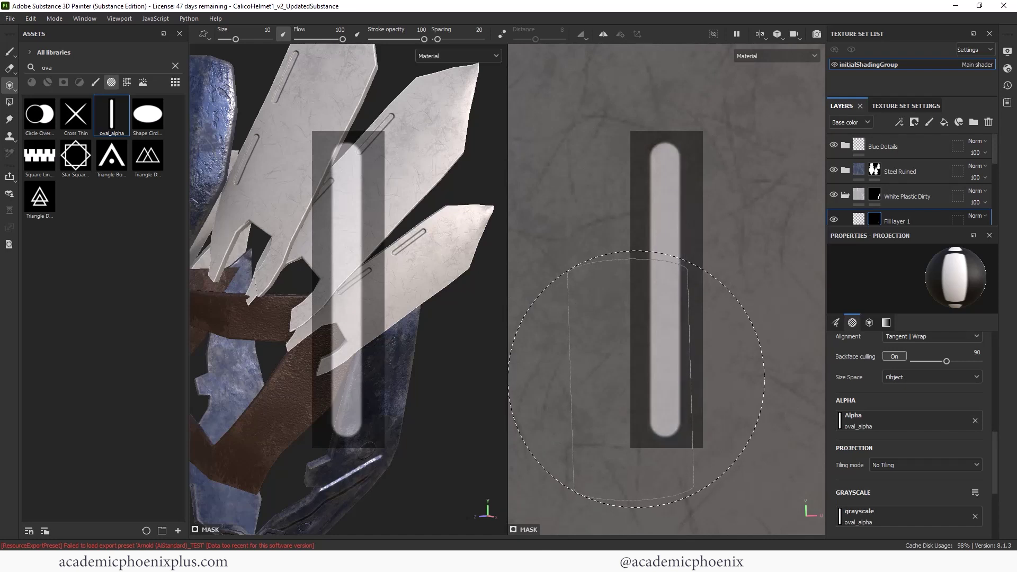
middle_click_drag(588, 297, 672, 201)
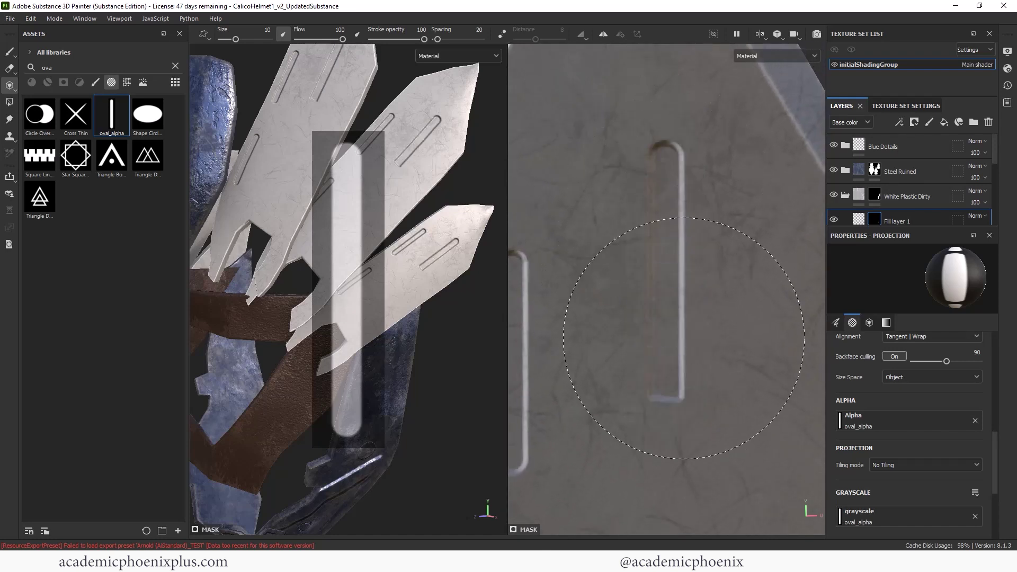
scroll(665, 277, "up", 3)
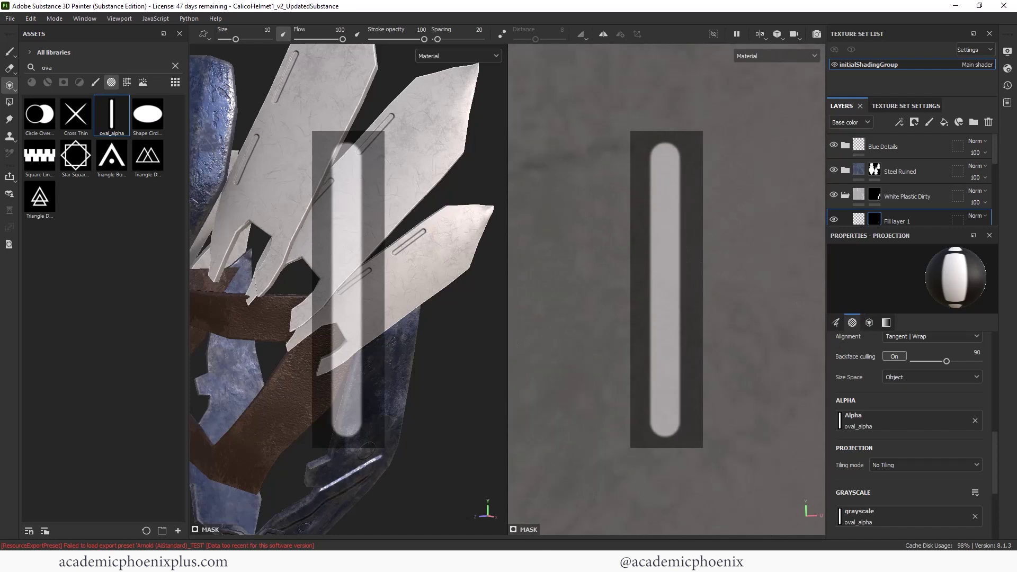
left_click(666, 289)
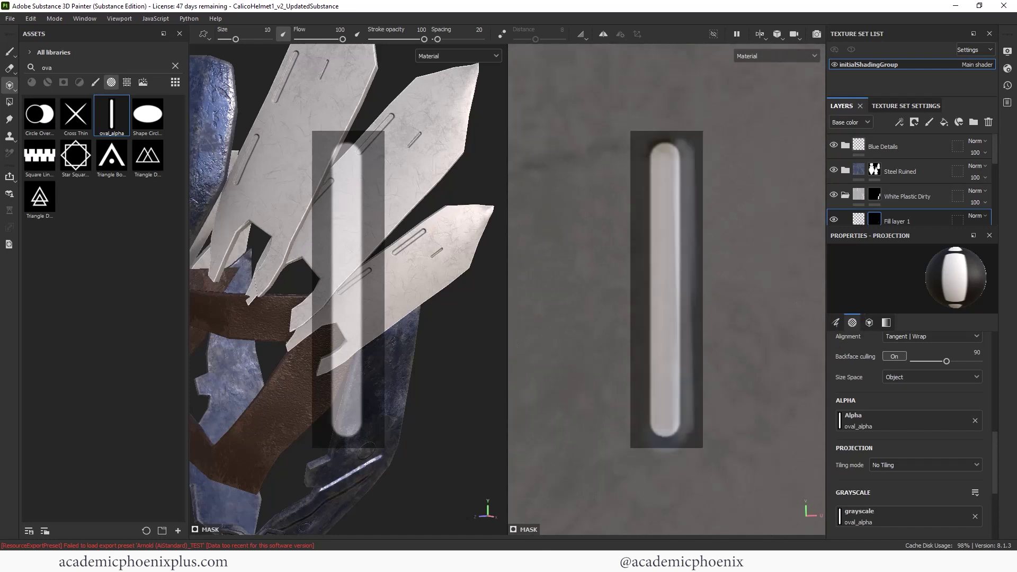
scroll(665, 289, "down", 5)
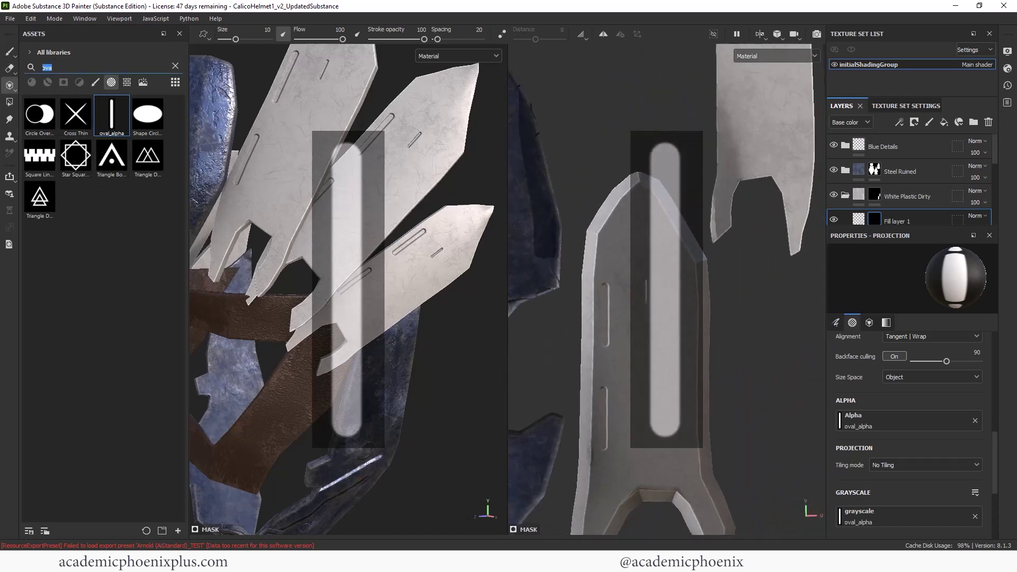
Make design_HFW_1 the stencil grayscale with a Shape Circle Squeeze alpha and test a stroke.
type("desig")
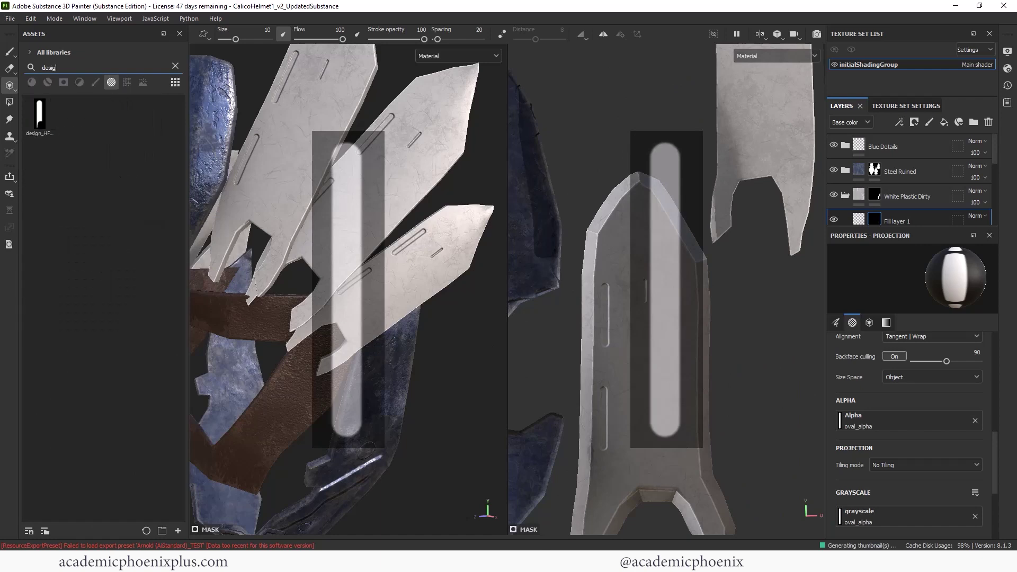
left_click_drag(27, 113, 919, 527)
left_click(974, 421)
left_click(964, 423)
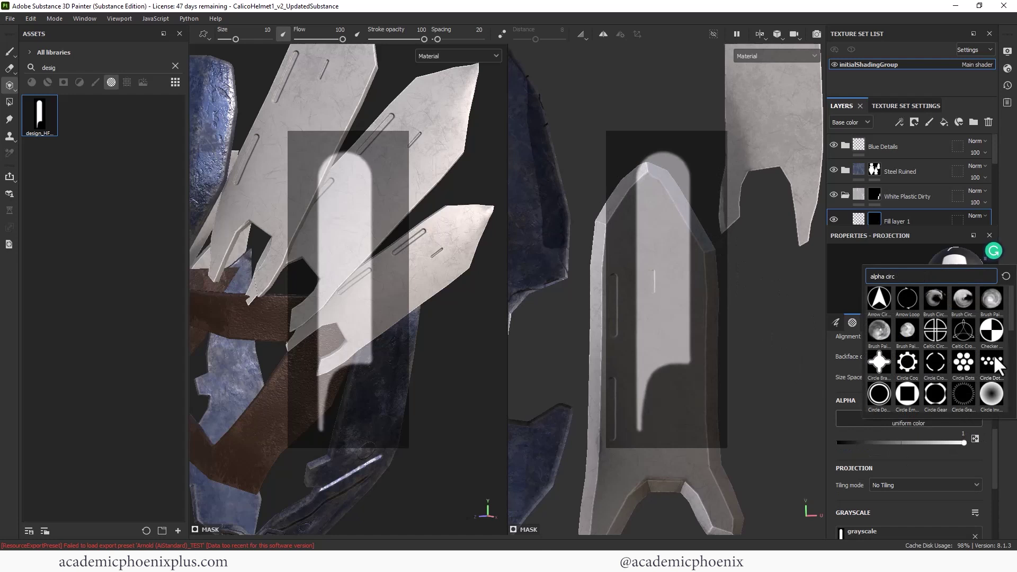
left_click_drag(1009, 307, 1007, 374)
left_click(963, 351)
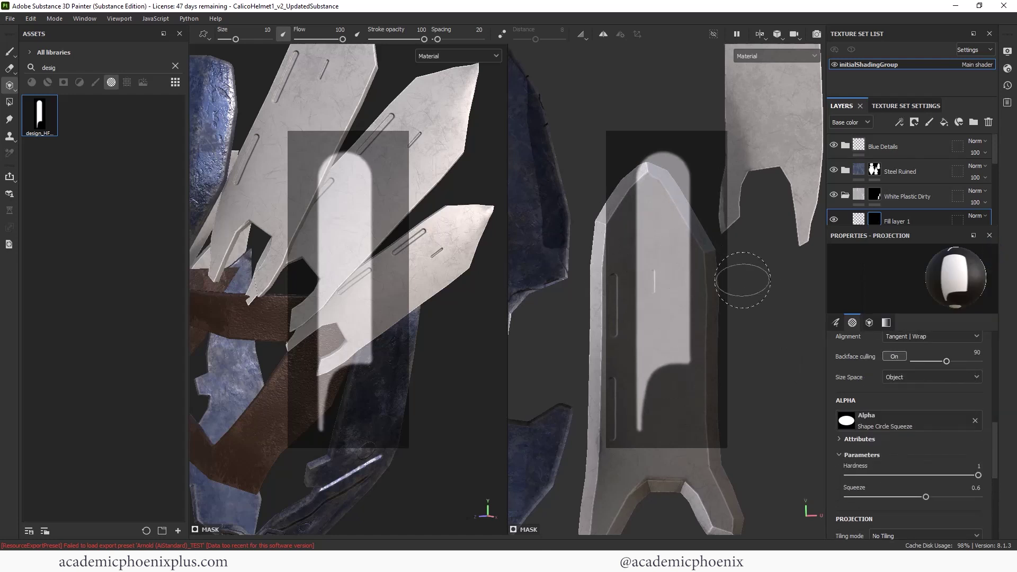
mouse_move(742, 280)
middle_mouse_down()
mouse_move(717, 300)
mouse_move(729, 281)
mouse_move(687, 259)
mouse_move(700, 245)
middle_mouse_up()
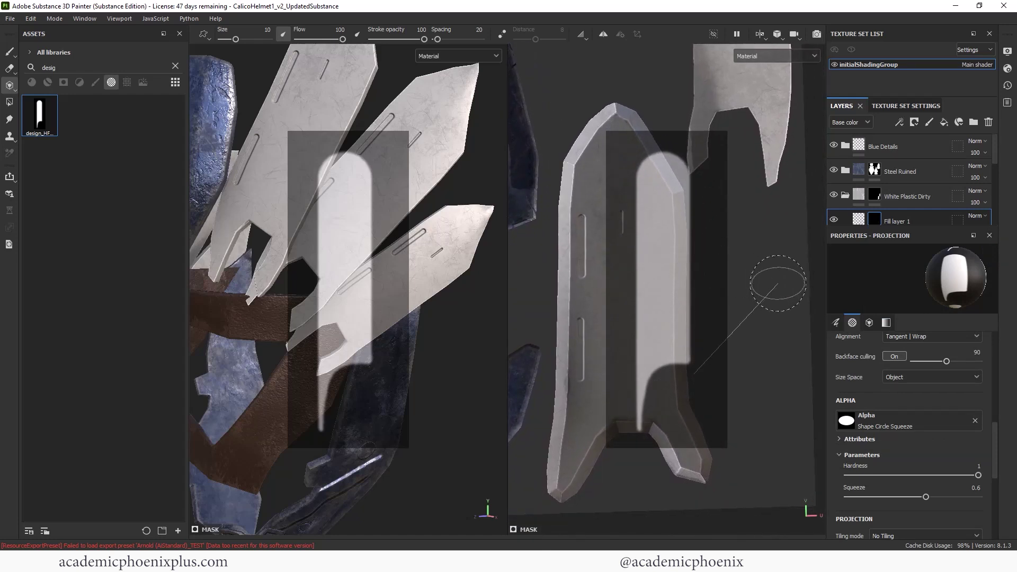
mouse_move(651, 358)
left_mouse_down()
mouse_move(663, 315)
mouse_move(670, 450)
left_mouse_up()
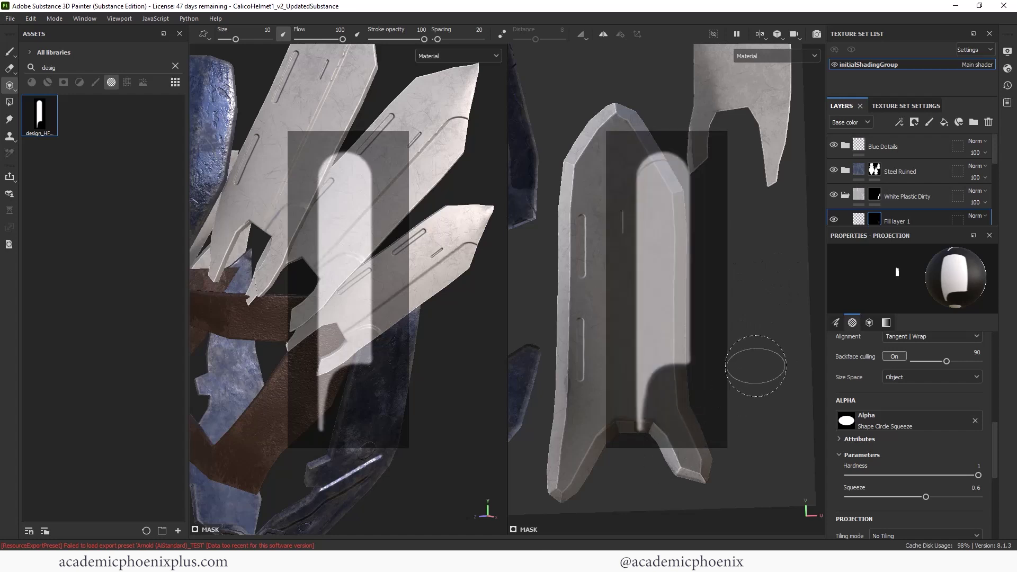
Flip the design horizontally in Photoshop and save it as a new flattened image.
key("ctrl")
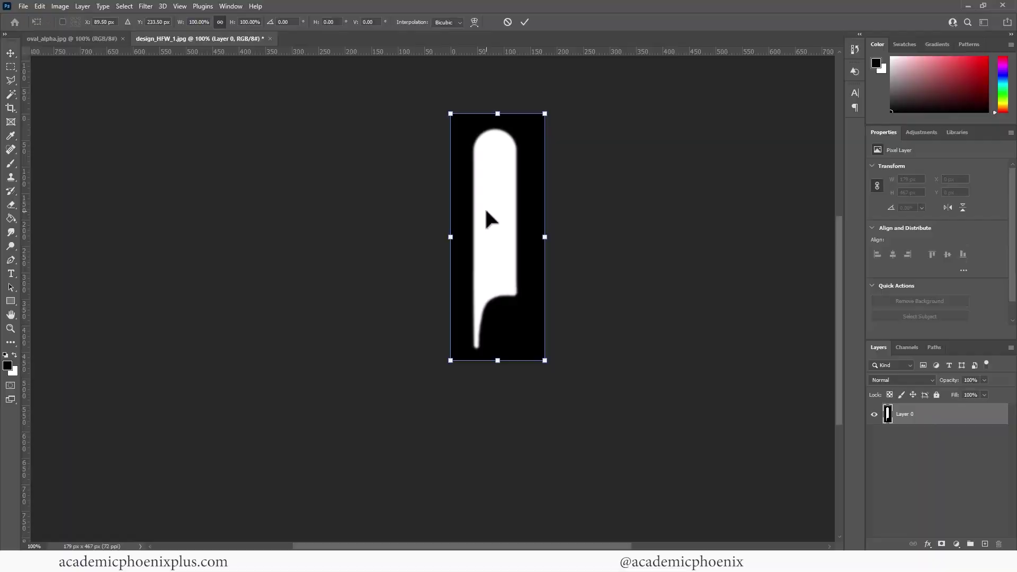
right_click(487, 213)
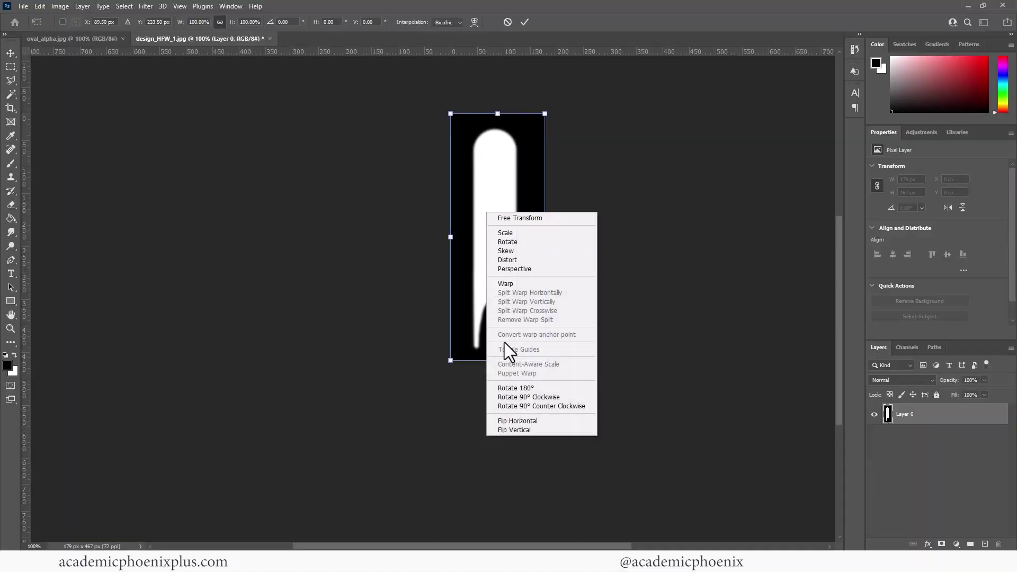
left_click(524, 421)
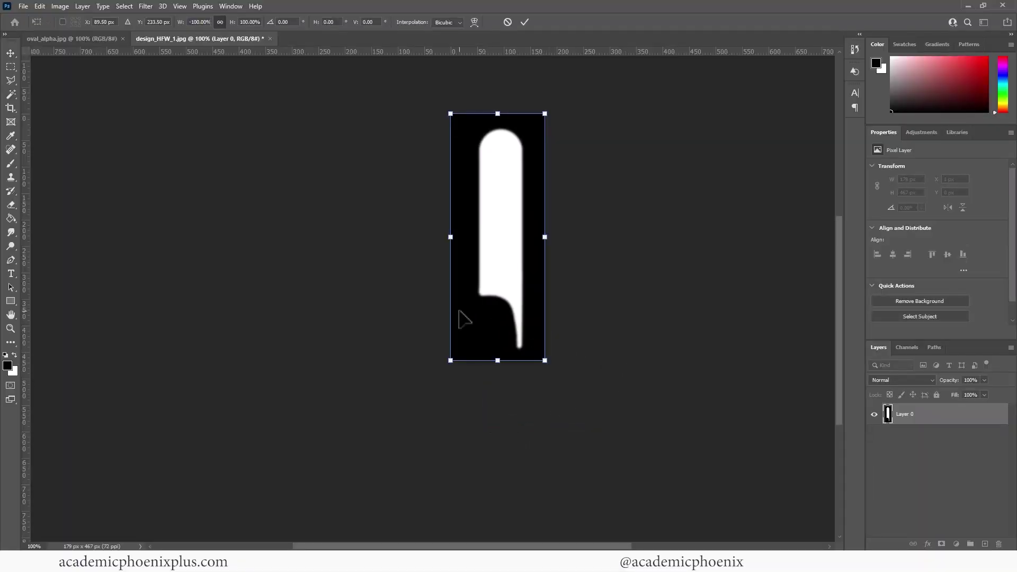
key("Return")
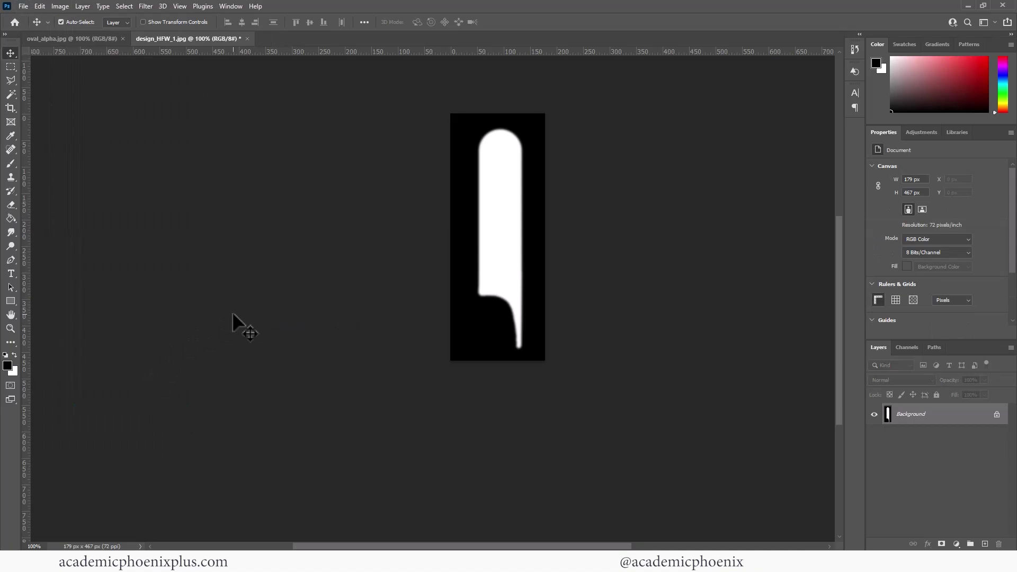
key("ctrl+shift+s")
key("Return")
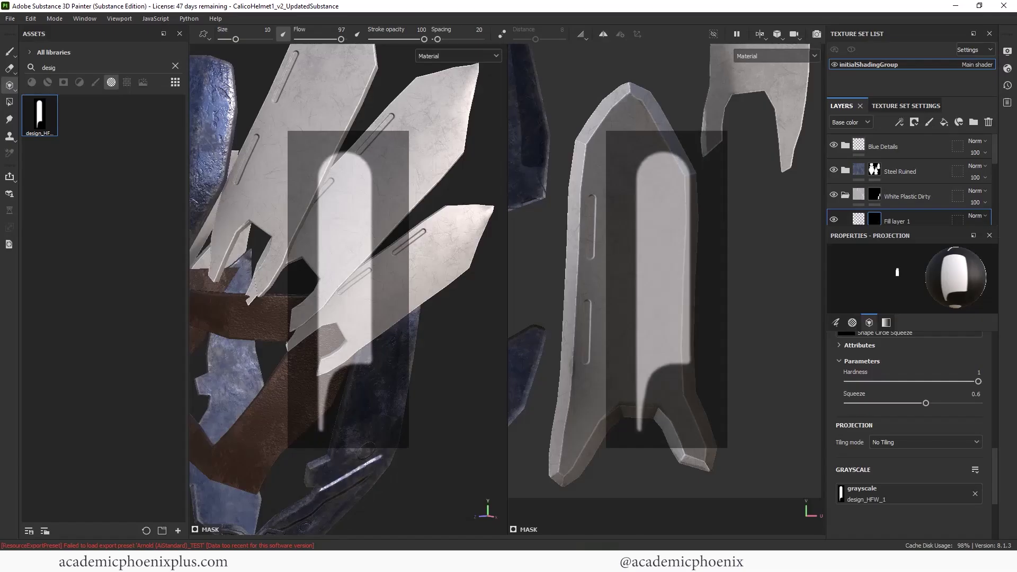
Import design_HFW_2.jpg with alpha usage into the current helmet project.
left_click(10, 18)
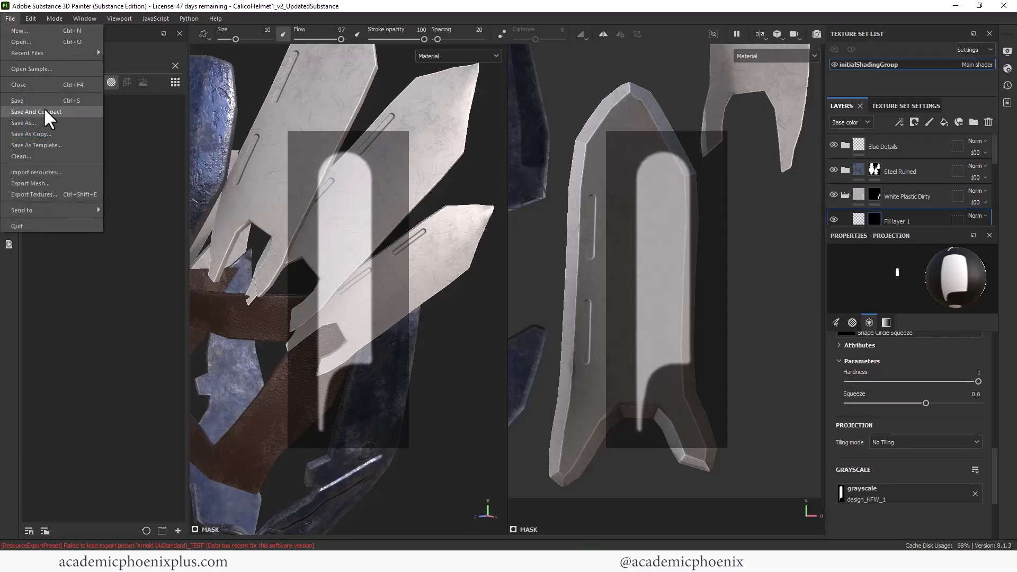
left_click(57, 168)
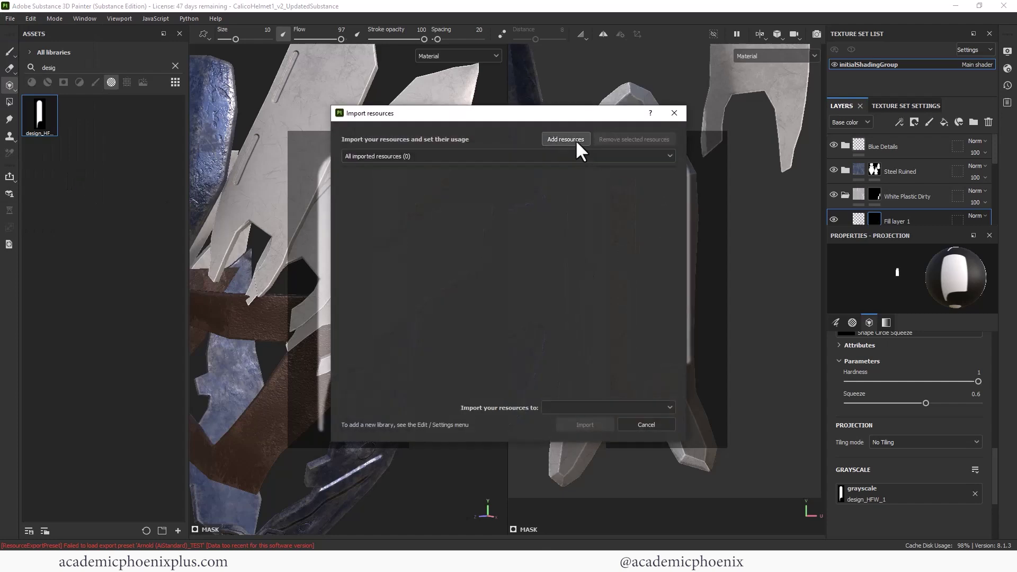
left_click(565, 139)
left_click(643, 174)
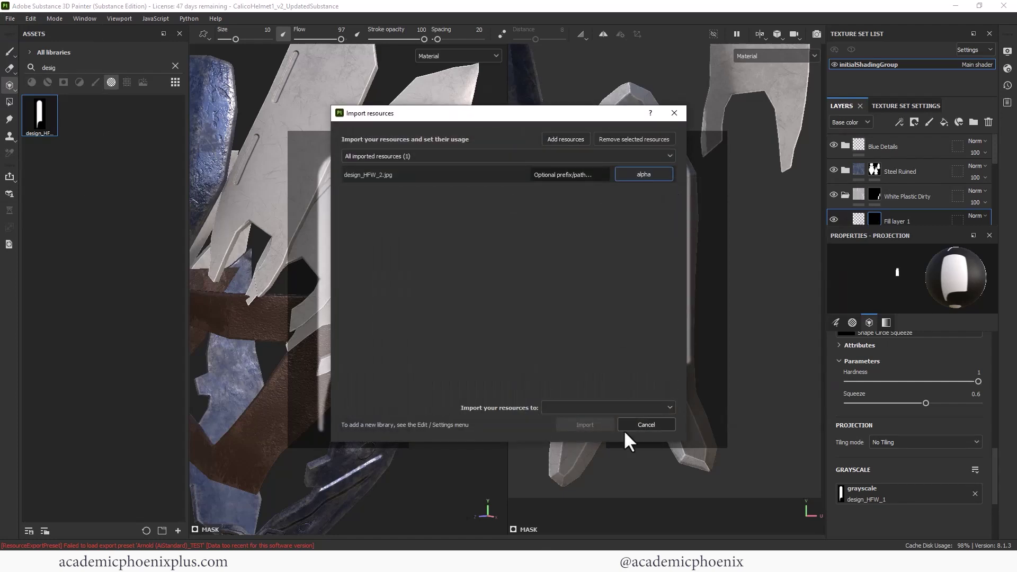
left_click(608, 406)
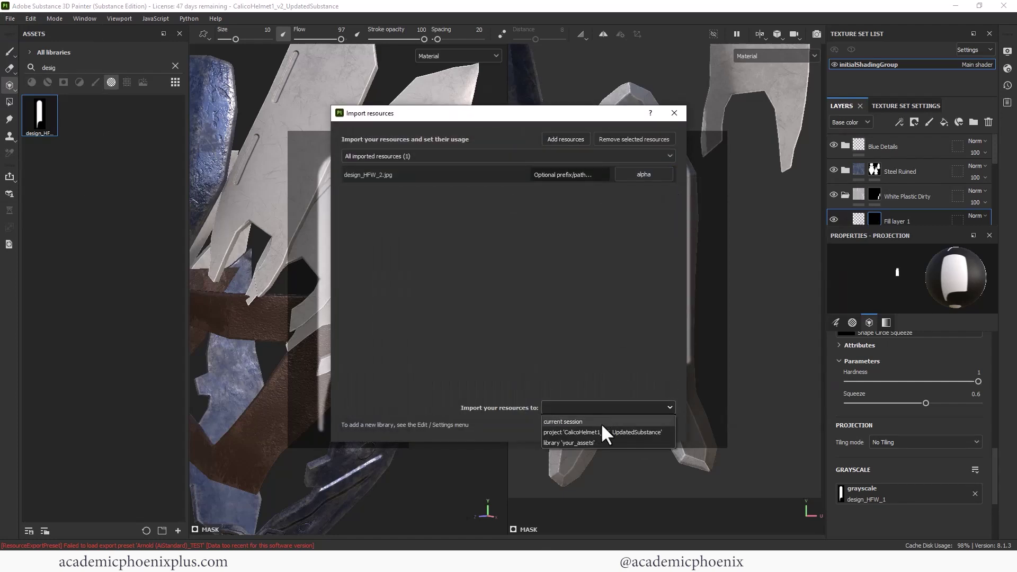
left_click(601, 428)
left_click(585, 424)
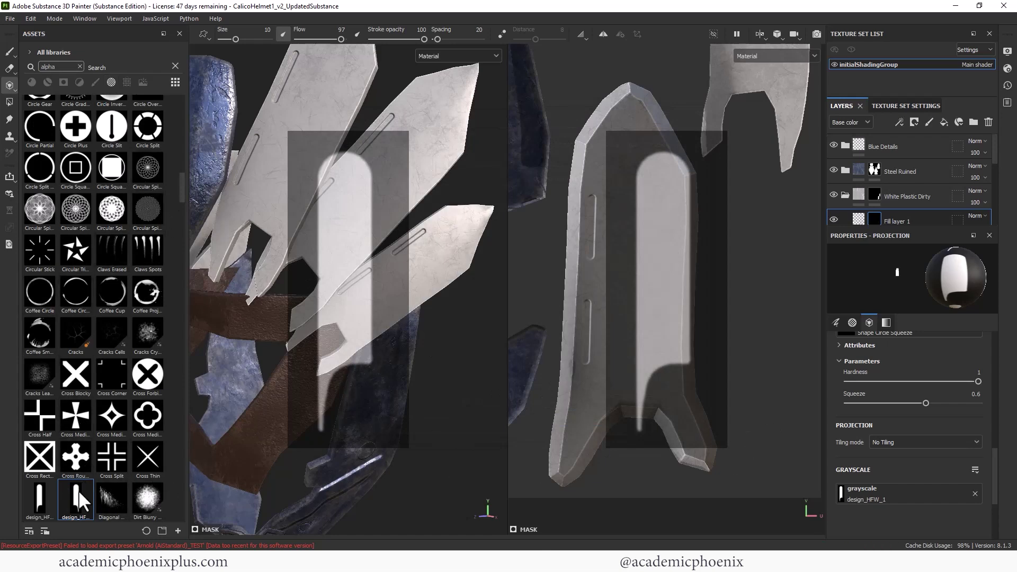
Swap the stencil to design_HFW_2 and stamp its drip-shaped groove onto the blades.
left_click_drag(79, 497, 895, 494)
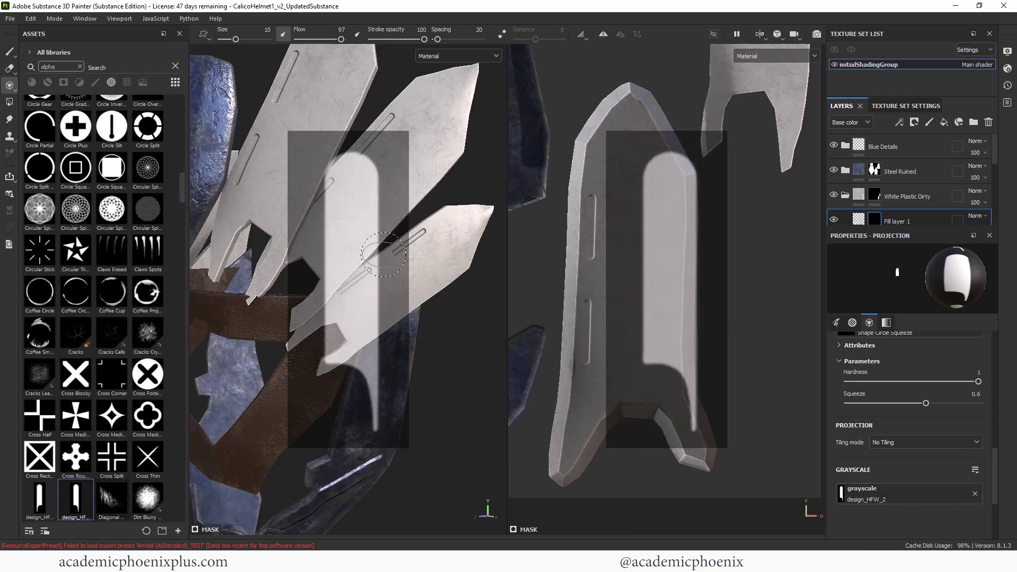
middle_click_drag(721, 276, 731, 272)
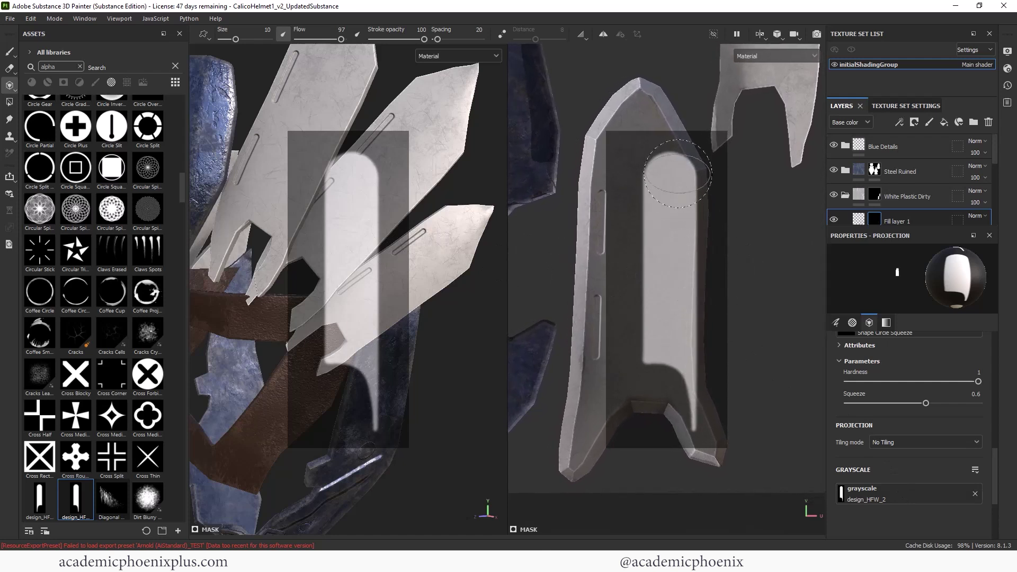
mouse_move(678, 174)
left_mouse_down()
mouse_move(654, 190)
mouse_move(662, 157)
mouse_move(681, 368)
left_mouse_up()
left_click_drag(744, 365, 731, 363, "alt")
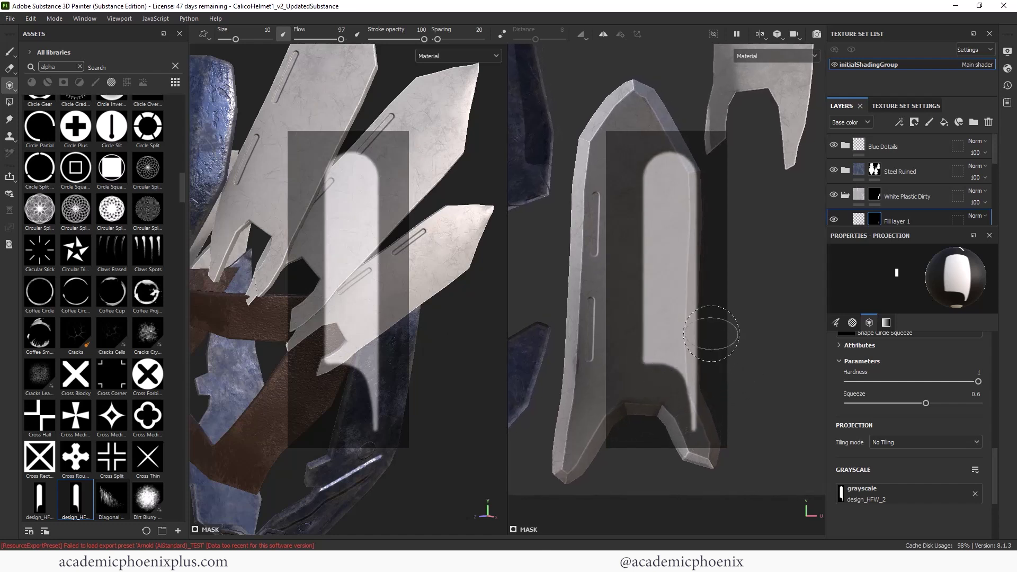
left_click(661, 188)
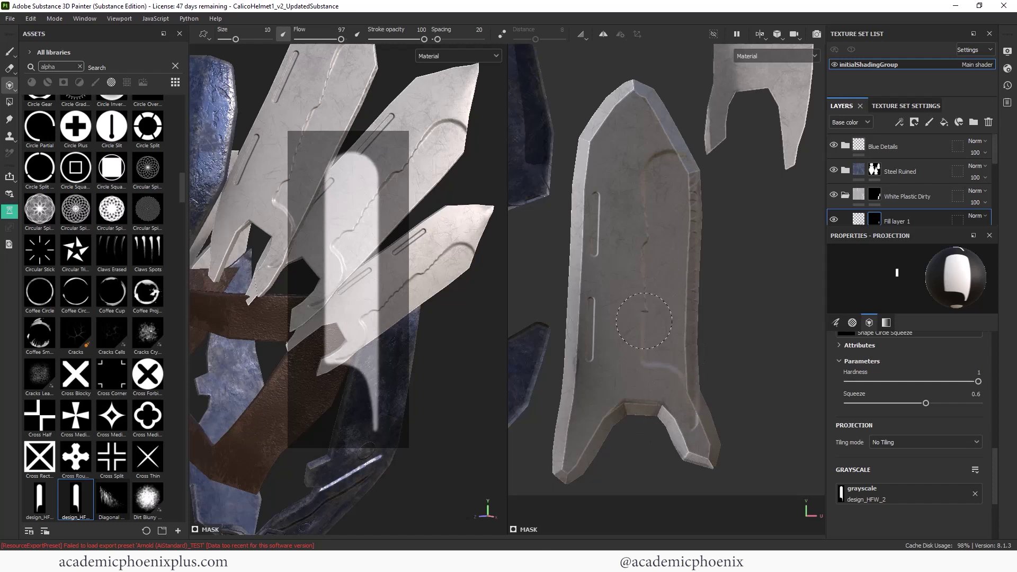
Rotate the environment light and stamp a long capsule groove down a blade.
mouse_move(790, 301)
left_mouse_down("alt")
mouse_move(795, 334)
mouse_move(765, 329)
mouse_move(783, 352)
mouse_move(775, 336)
left_mouse_up("alt")
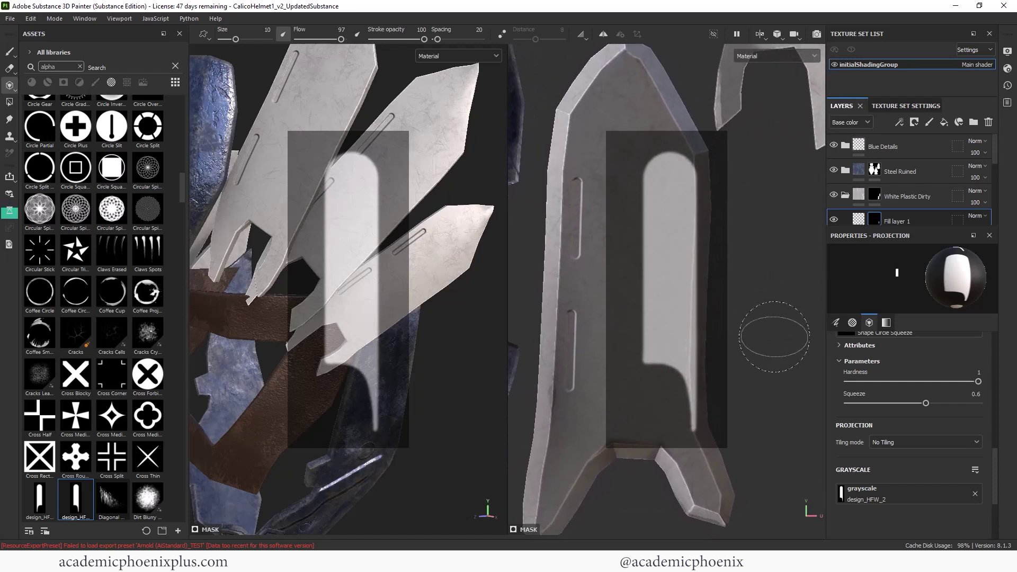
right_click_drag(773, 339, 772, 341, "shift")
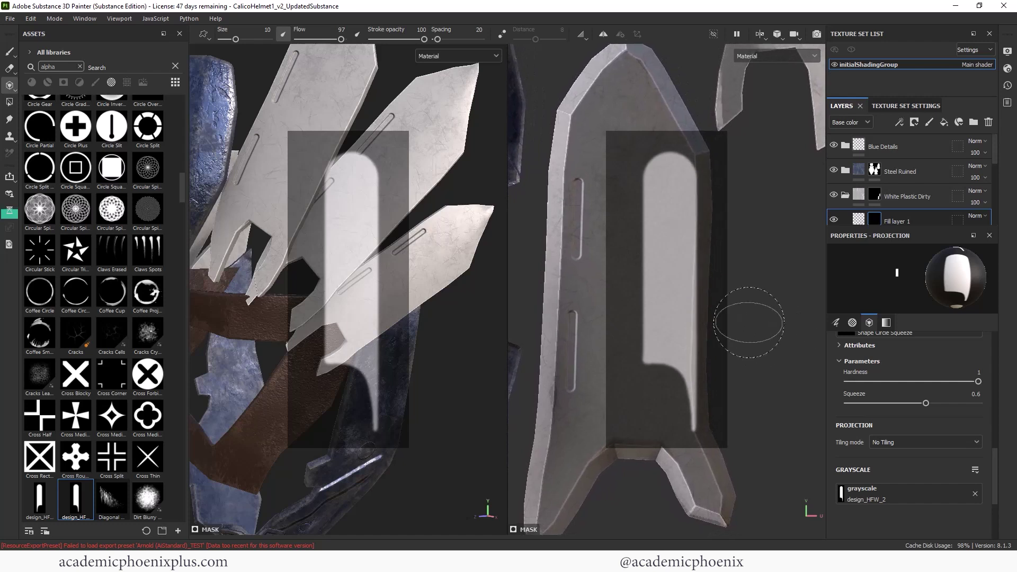
left_click(664, 169)
mouse_move(664, 169)
left_mouse_down()
mouse_move(680, 271)
mouse_move(668, 268)
mouse_move(644, 167)
mouse_move(654, 388)
mouse_move(682, 441)
left_mouse_up()
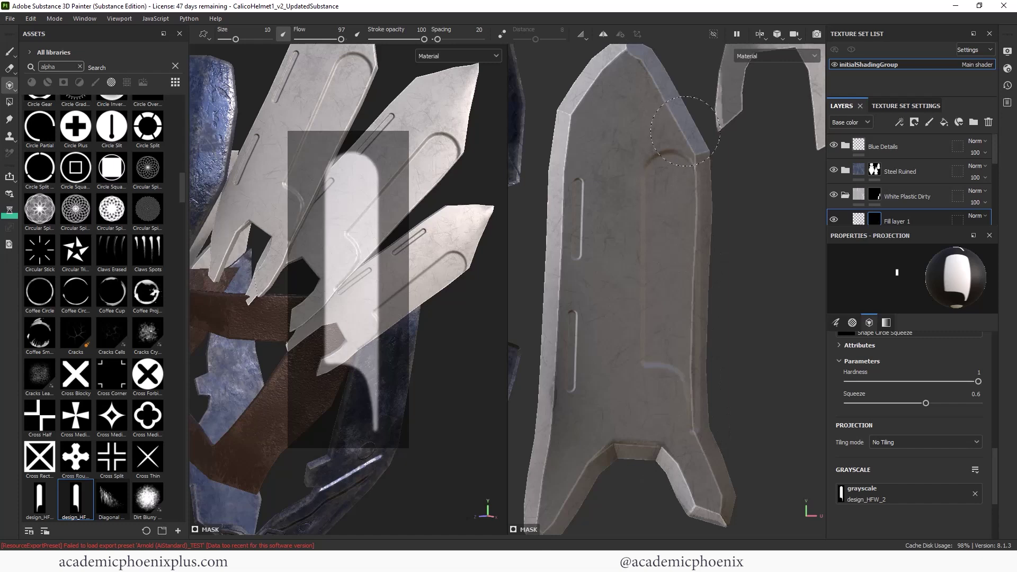
left_click(9, 51)
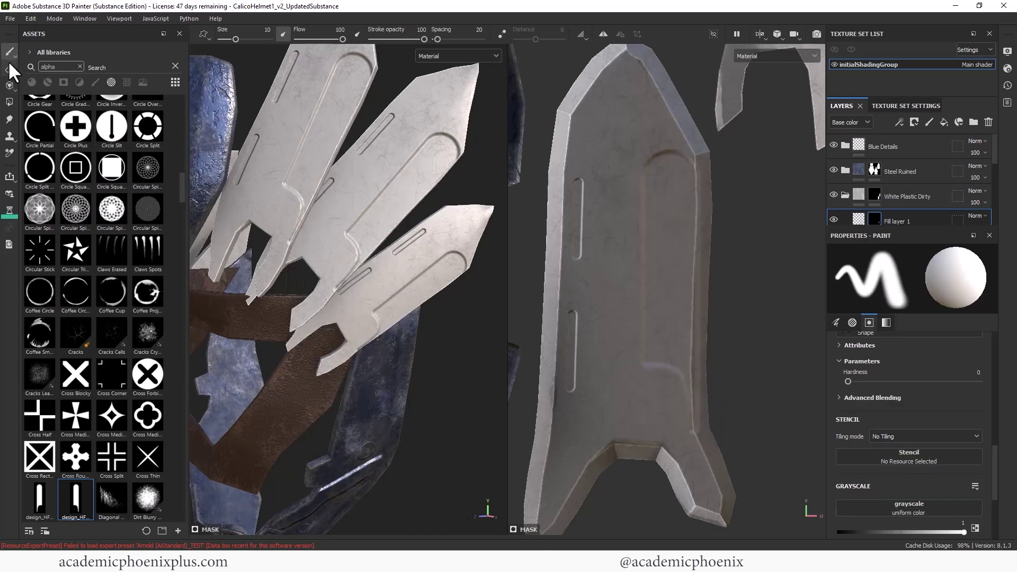
Orbit and zoom out around the finished helmet, ending on a frontal view.
mouse_move(296, 228)
left_mouse_down("alt")
mouse_move(332, 222)
mouse_move(396, 326)
mouse_move(477, 376)
mouse_move(479, 357)
mouse_move(459, 365)
mouse_move(474, 370)
mouse_move(481, 416)
mouse_move(461, 422)
mouse_move(483, 411)
mouse_move(400, 363)
left_mouse_up("alt")
right_click_drag(399, 364, 323, 349, "alt")
mouse_move(323, 349)
left_mouse_down("alt")
mouse_move(379, 370)
mouse_move(351, 391)
mouse_move(418, 408)
mouse_move(347, 403)
mouse_move(394, 371)
left_mouse_up("alt")
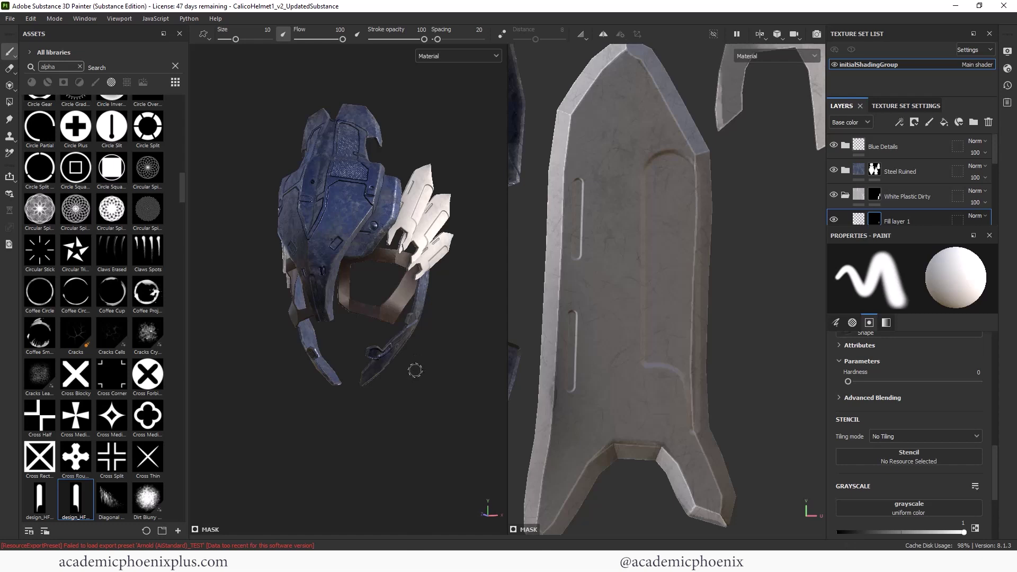
left_click(14, 14)
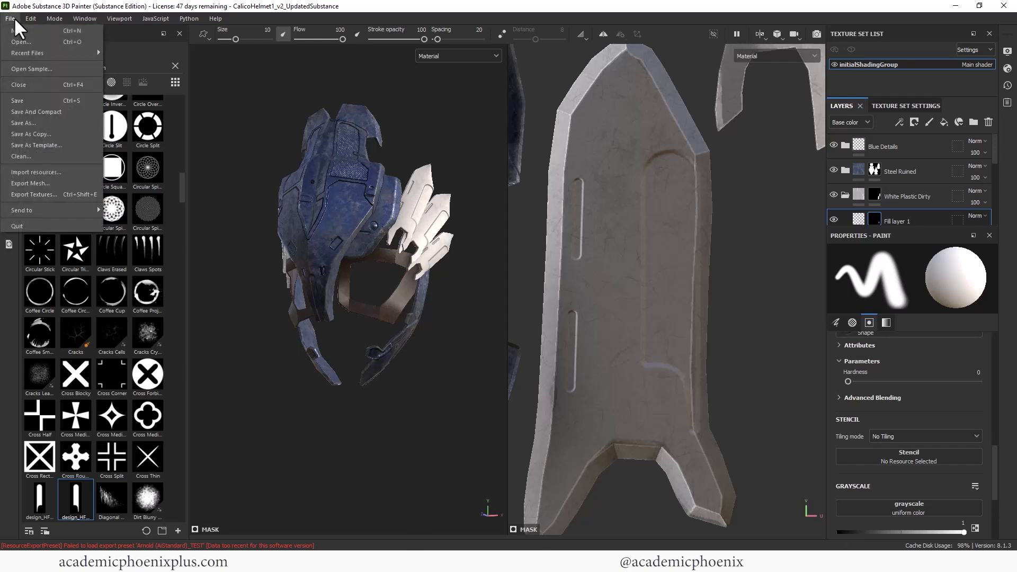
Point the texture export's output folder picker at the project's sourceimages folder.
left_click(84, 193)
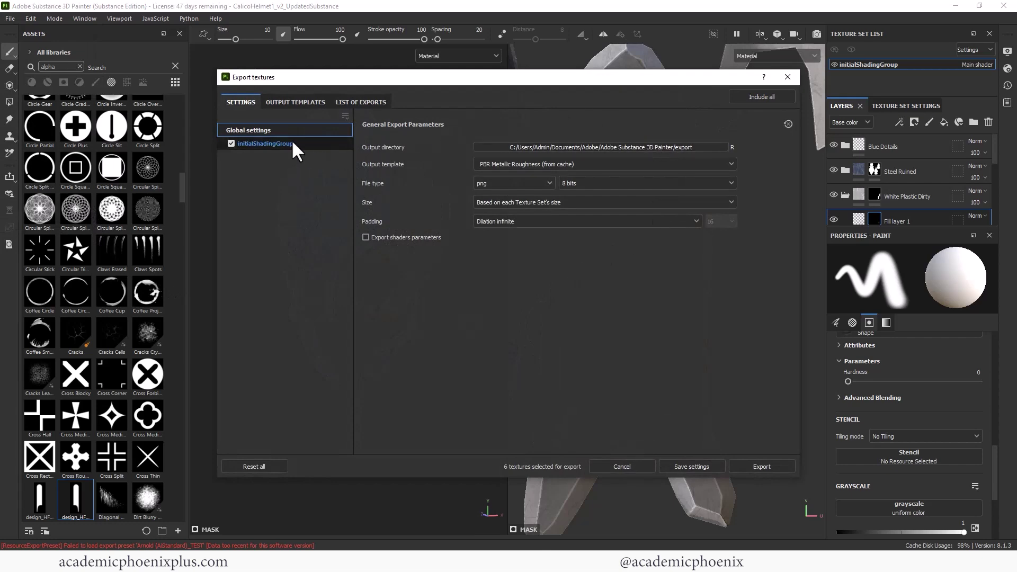
left_click(660, 147)
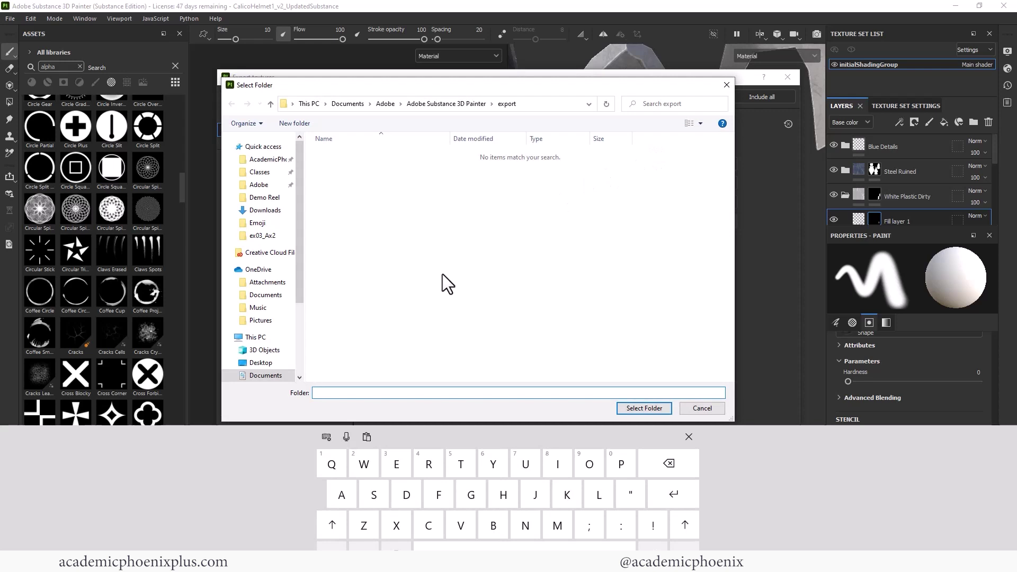
left_click(688, 437)
left_click(376, 542)
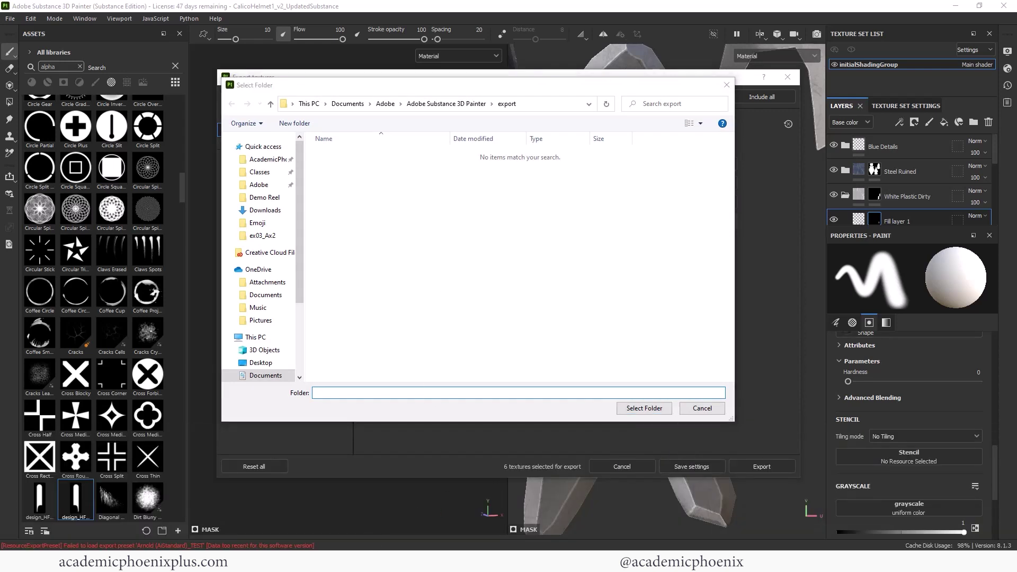
left_click(394, 157)
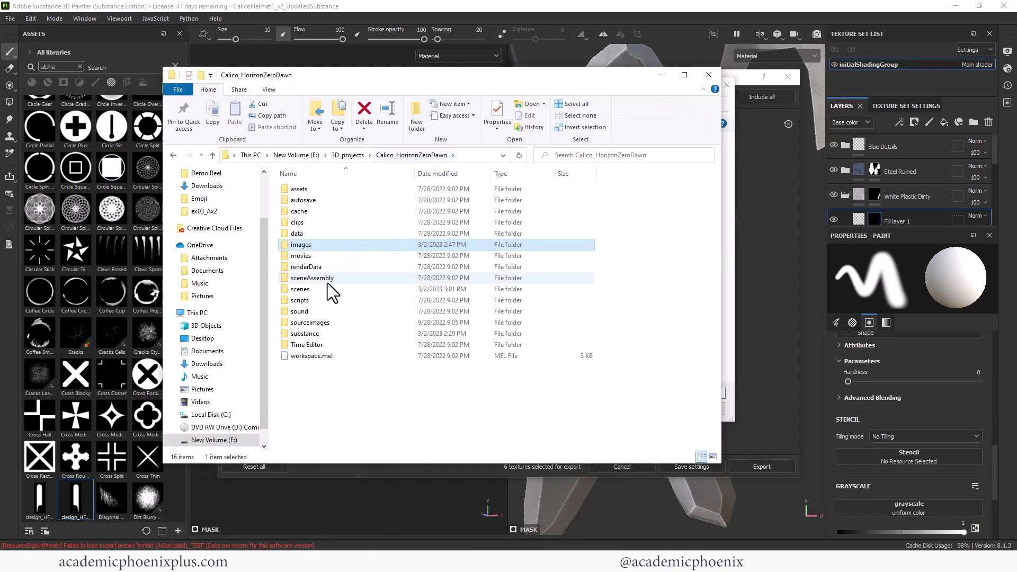
scroll(335, 313, "up", 3, "ctrl")
left_click(479, 156)
key("ctrl+c")
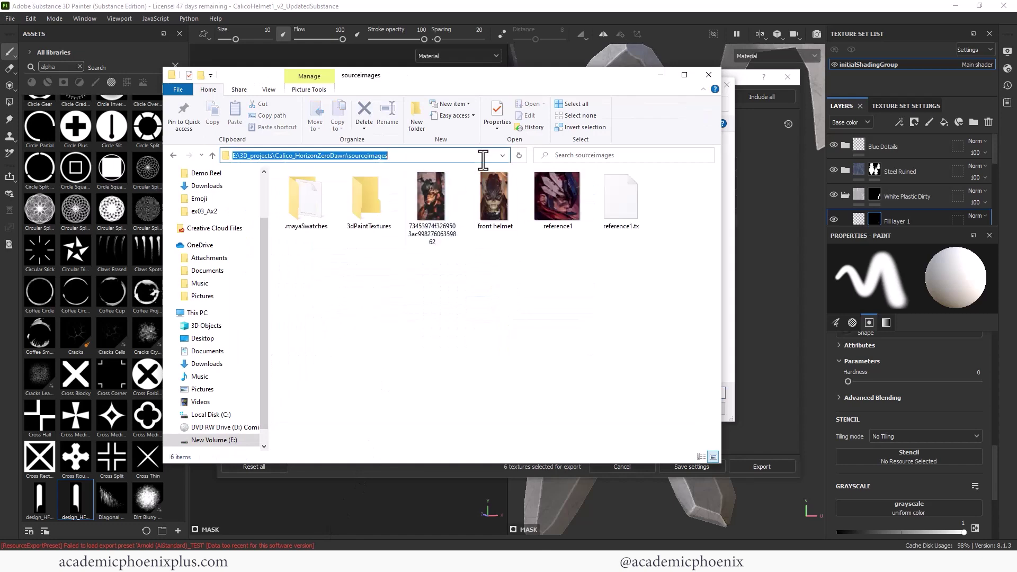
left_click(784, 167)
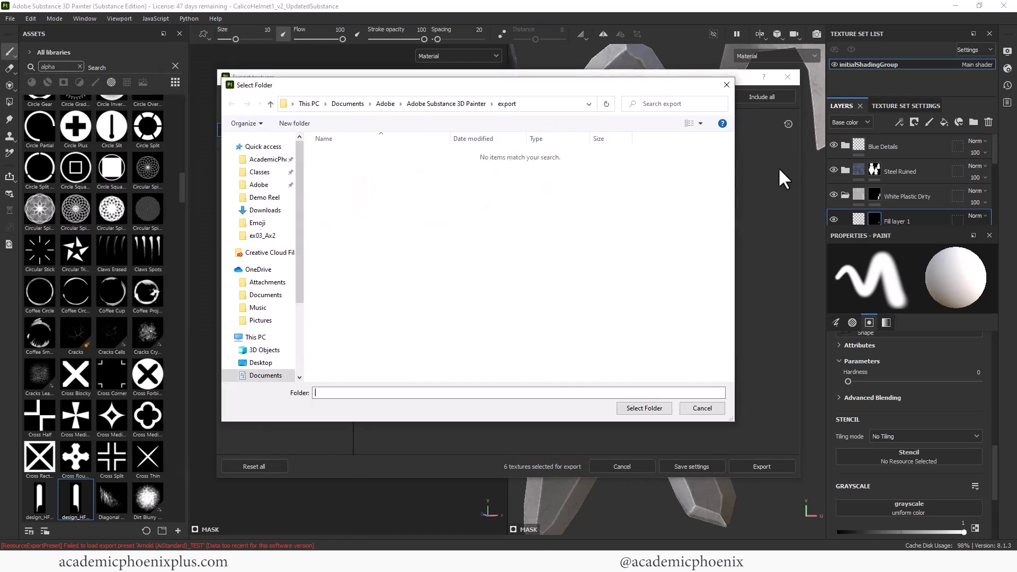
left_click(524, 104)
key("ctrl+v")
key("Return")
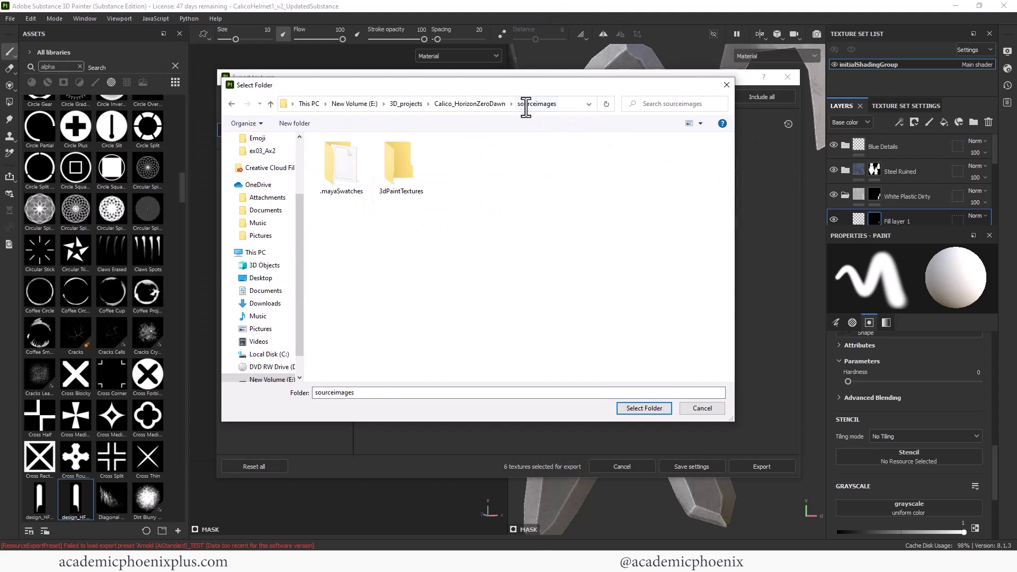
Create a new 'substance' folder inside sourceimages and use it as the output directory.
left_click(291, 122)
type("substance")
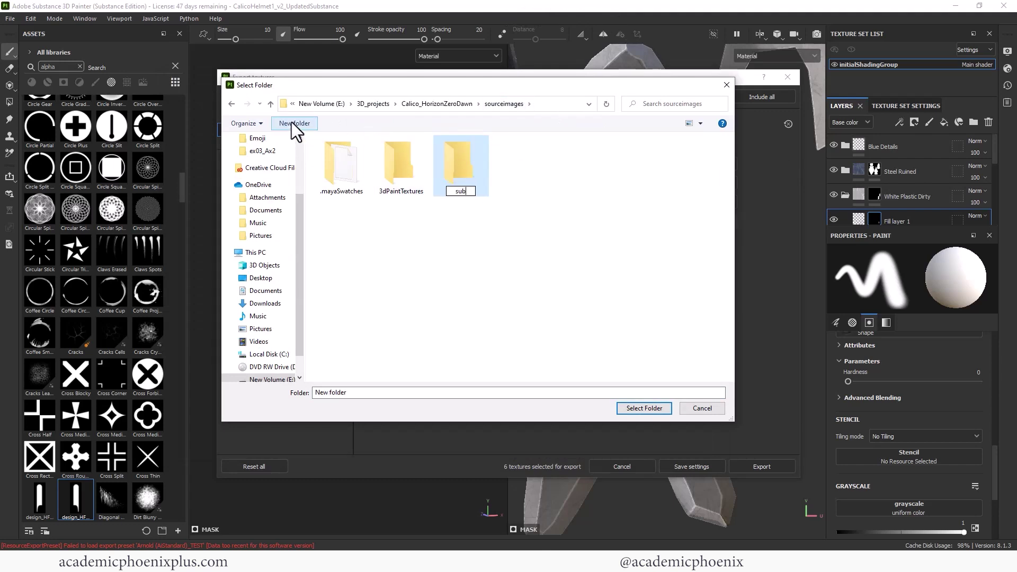
double_click(484, 170)
left_click(649, 408)
Choose the Arnold (AiStandard) output template and save the export settings.
left_click(731, 165)
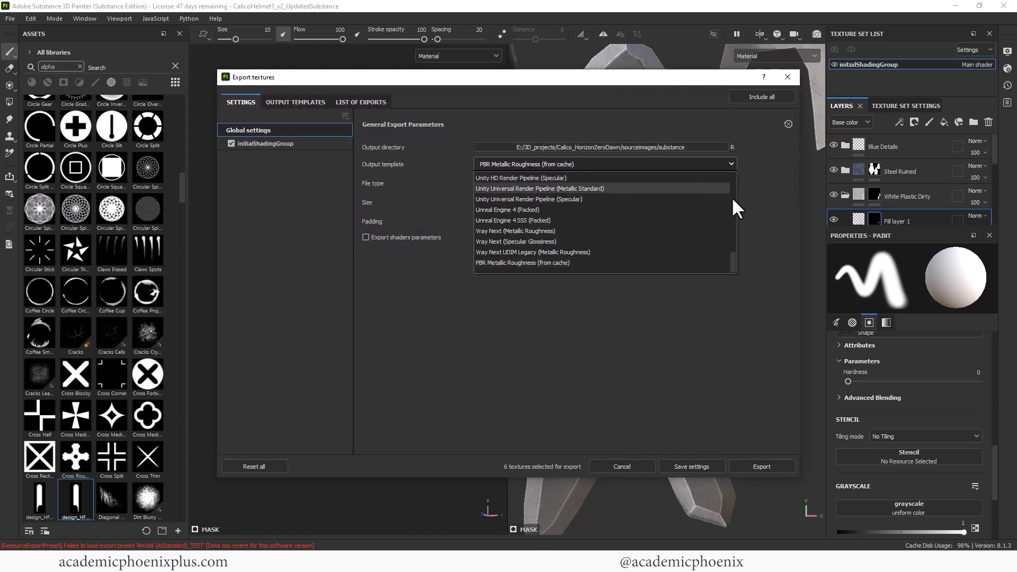
left_click_drag(733, 252, 730, 192)
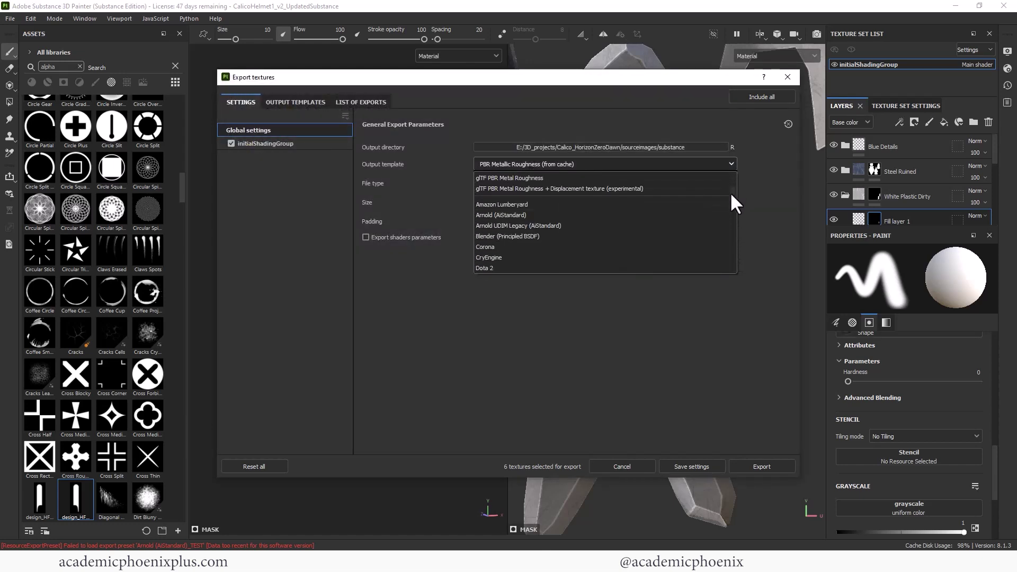
left_click(500, 215)
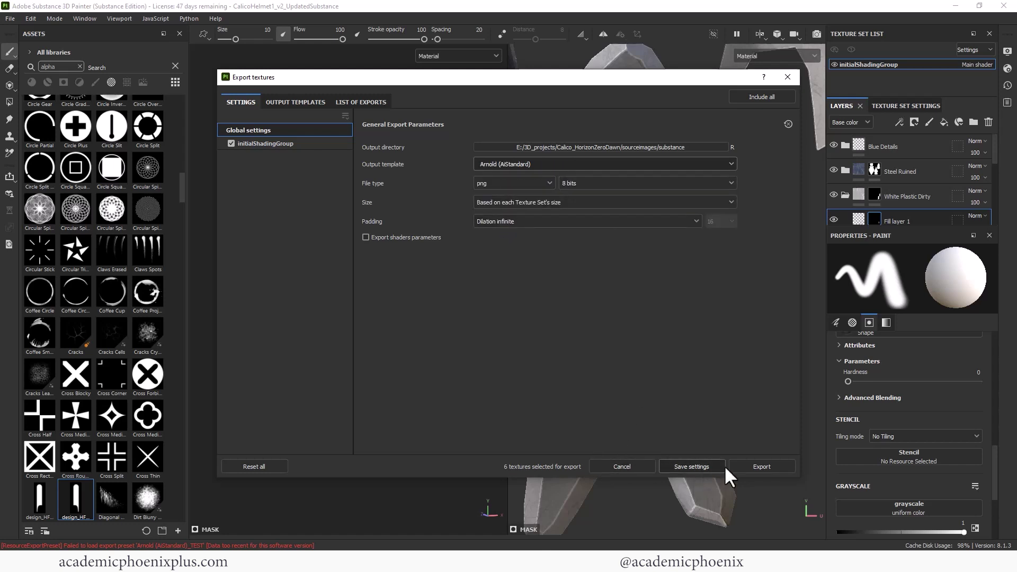
left_click(695, 464)
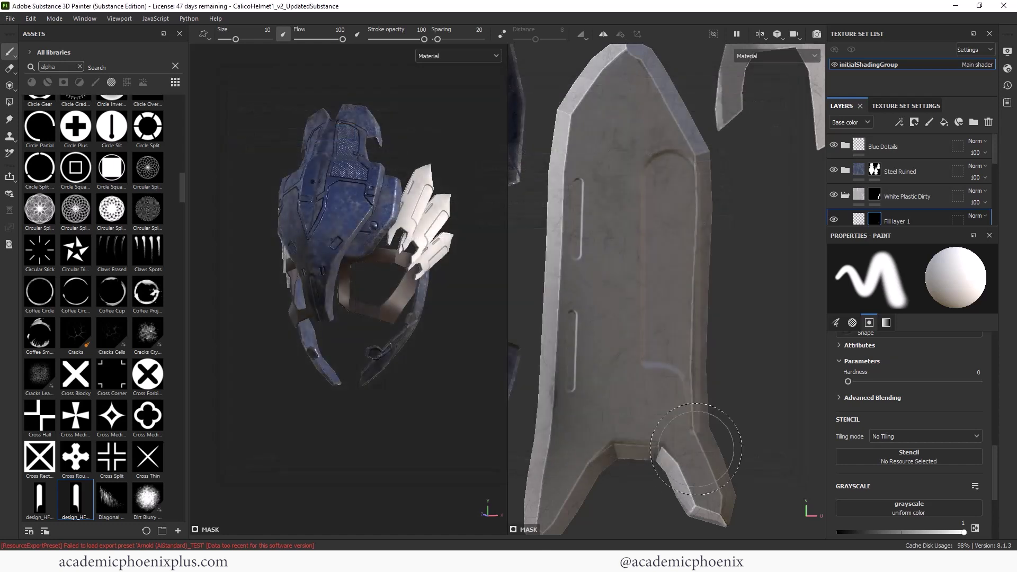
Rename the texture set from initialShadingGroup to HFW.
double_click(861, 65)
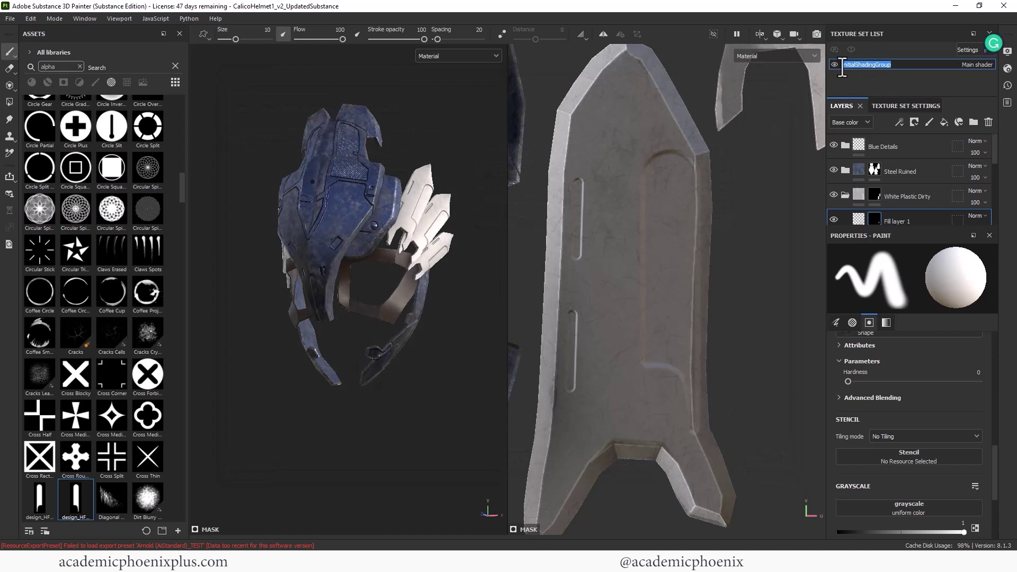
type("HFW")
left_click(10, 19)
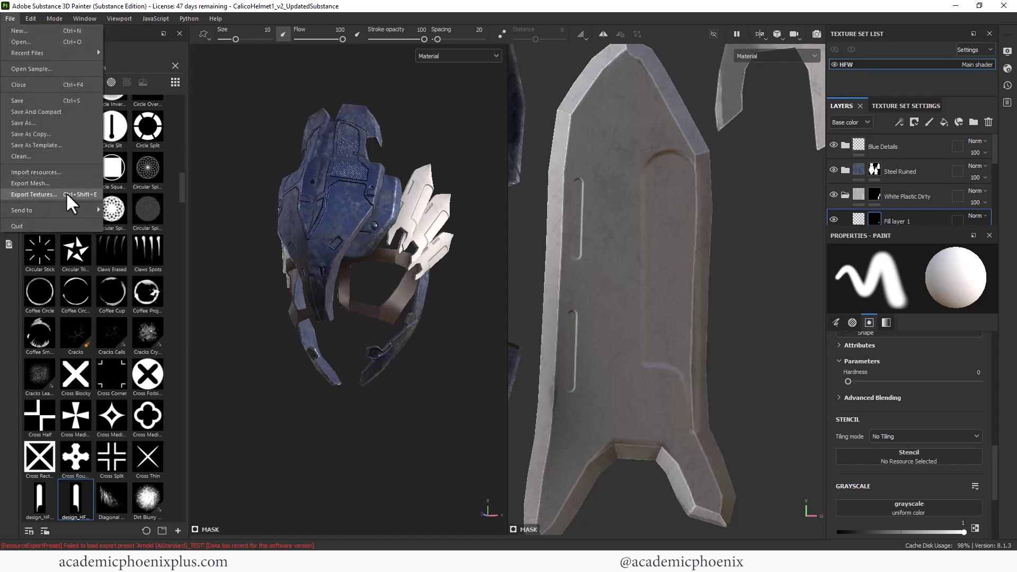
Export the HFW BaseColor, Metalness, Normal and Roughness maps as 2048x2048 8-bit PNGs.
left_click(66, 193)
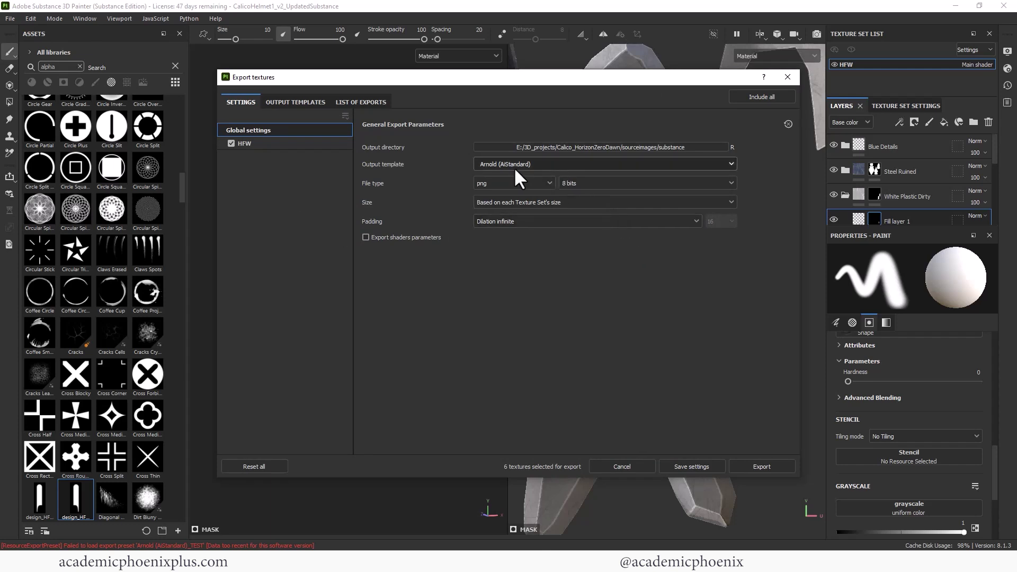
left_click(287, 143)
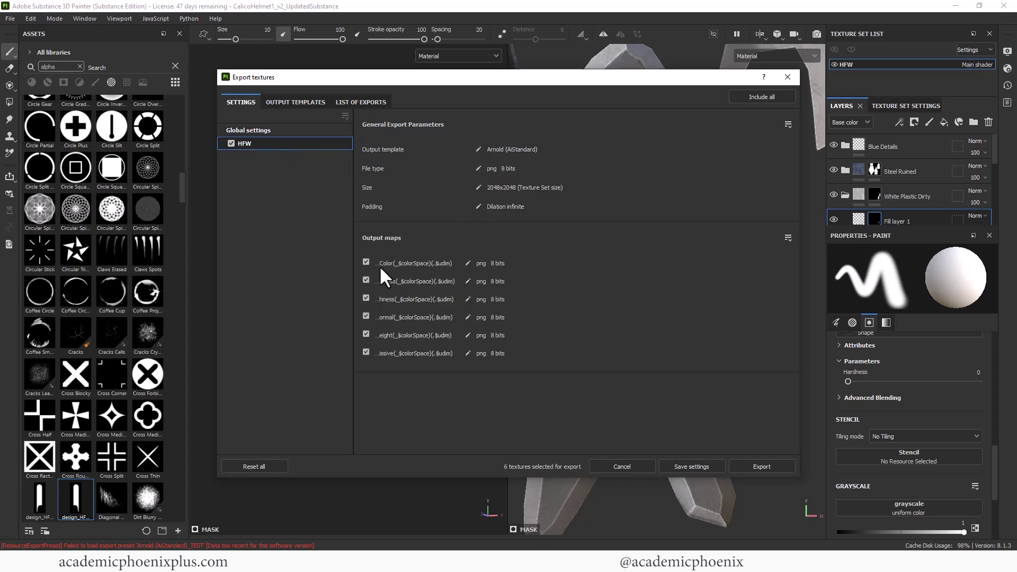
left_click(368, 101)
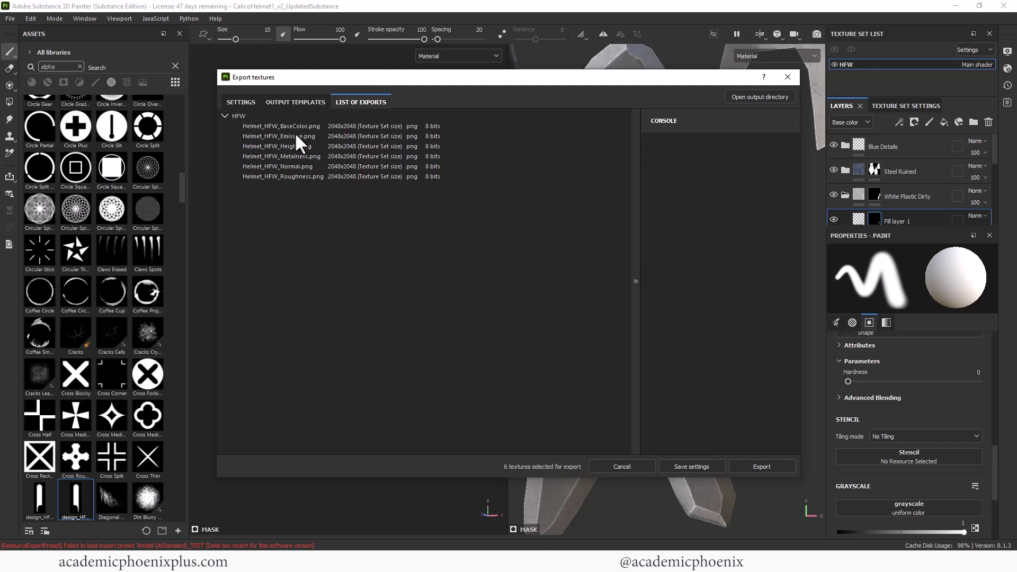
left_click(241, 101)
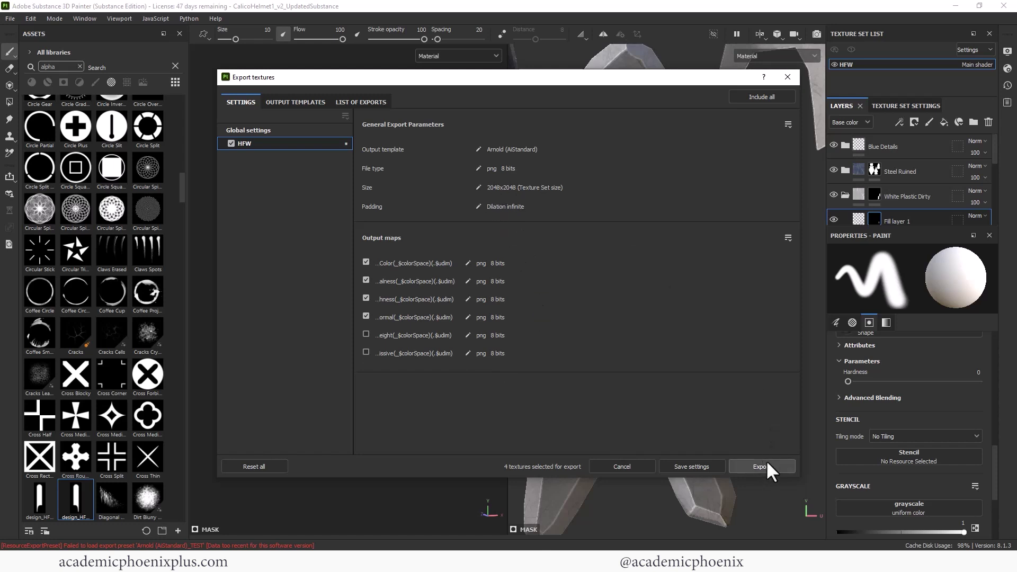
left_click(321, 130)
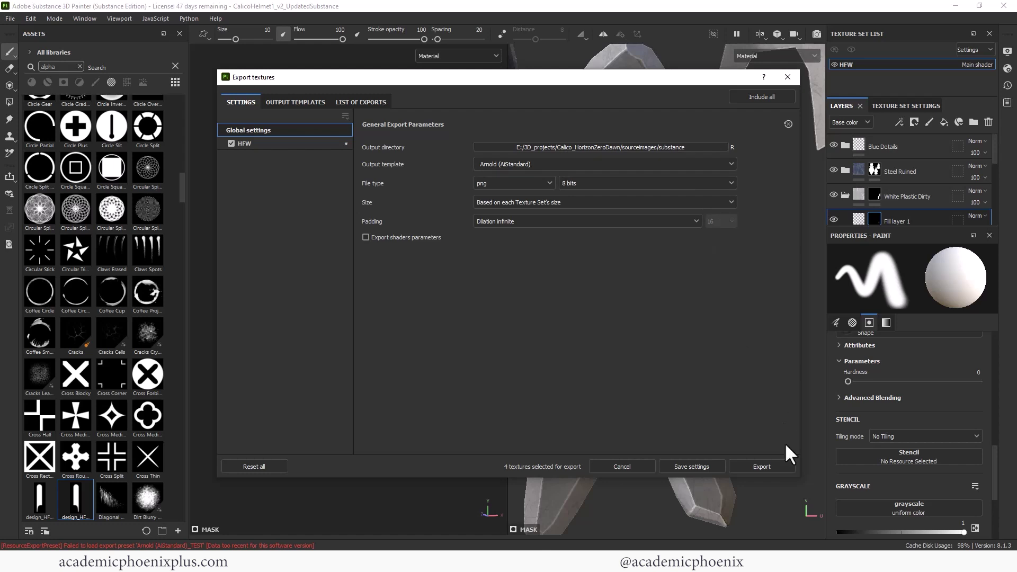
left_click(765, 466)
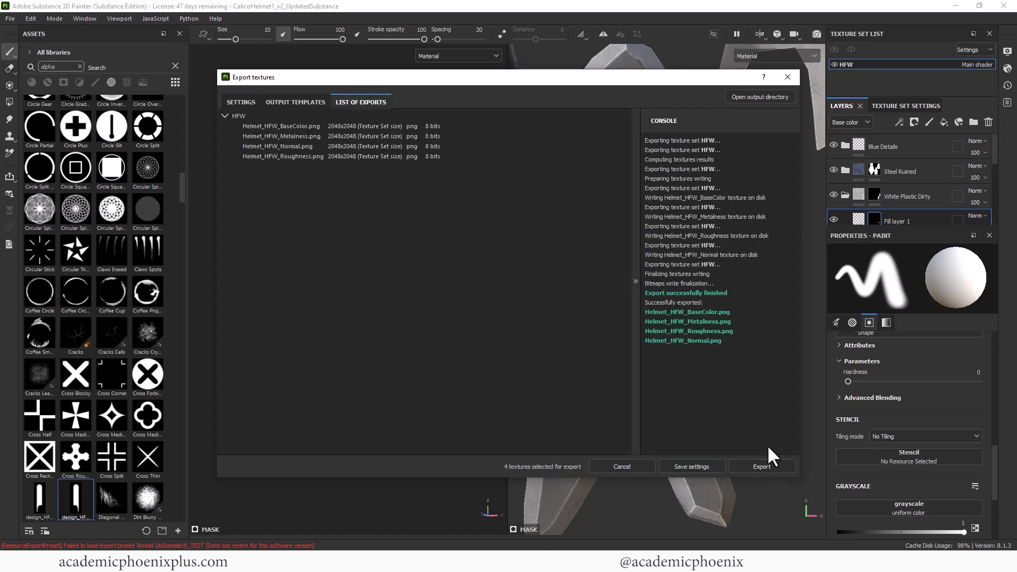
left_click(788, 77)
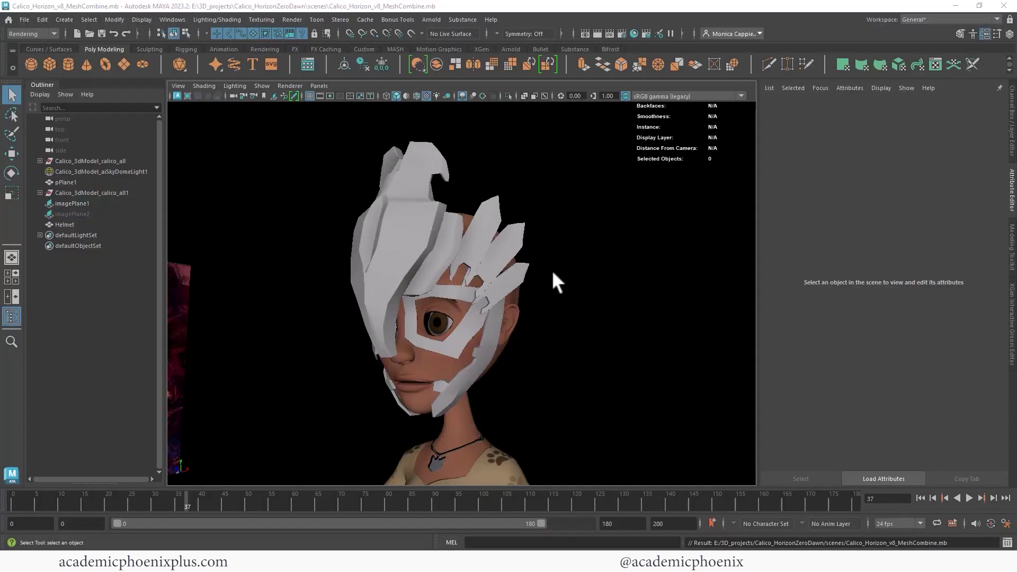
Select the helmet and turn off the Object Details heads-up display.
mouse_move(551, 281)
left_mouse_down("alt")
mouse_move(545, 273)
mouse_move(514, 294)
left_mouse_up("alt")
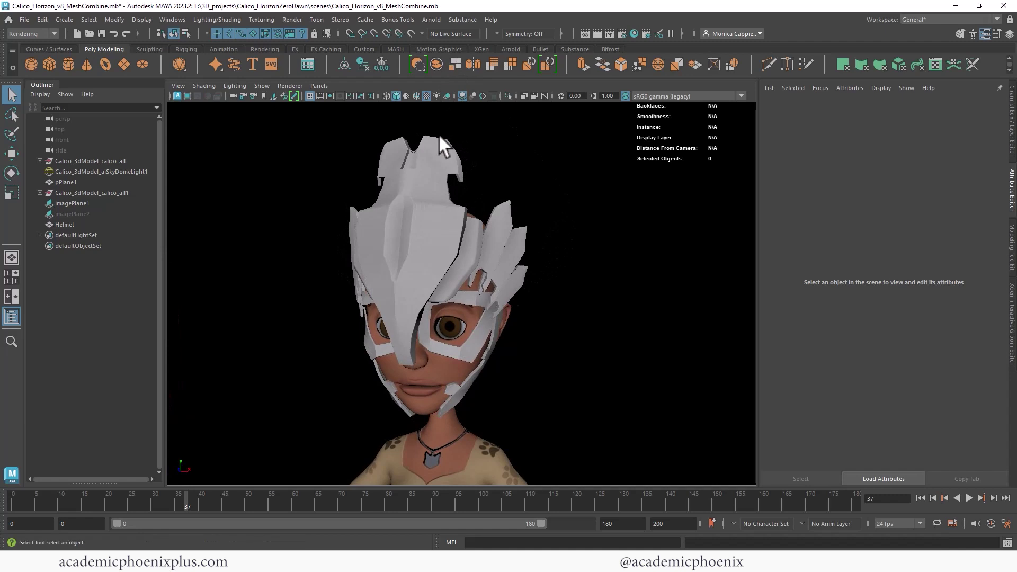
left_click(444, 165)
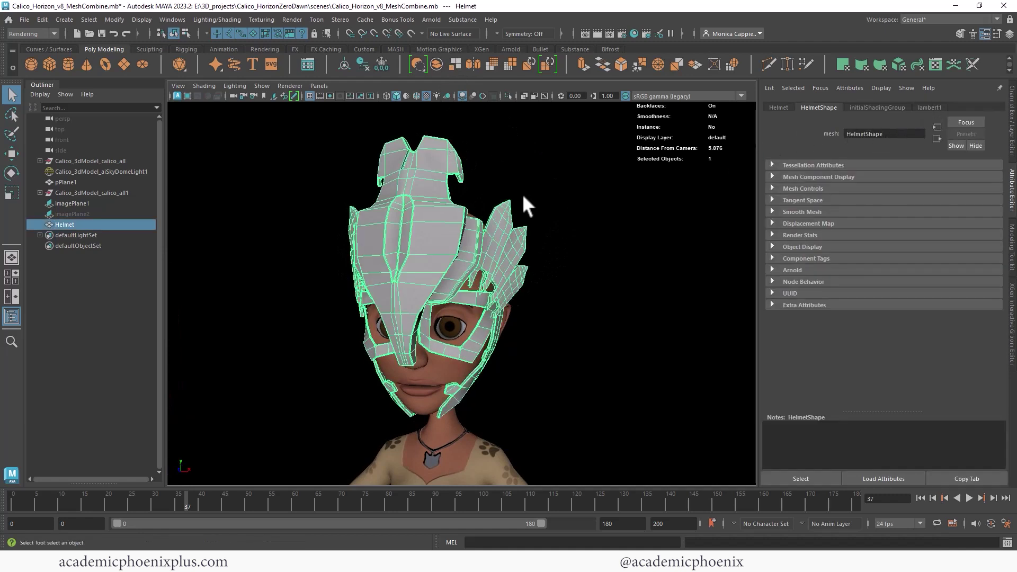
left_click(142, 19)
mouse_move(201, 58)
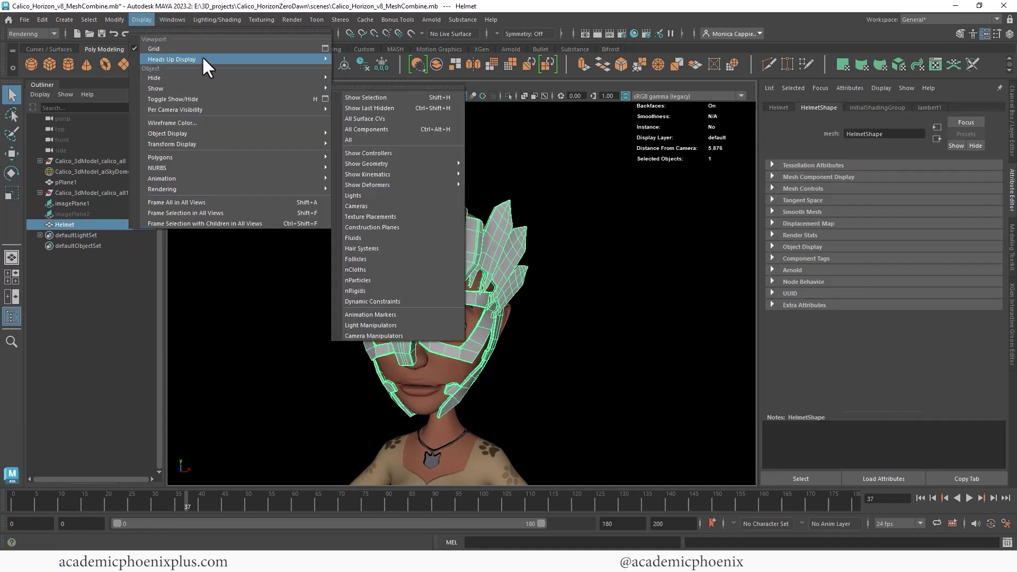
left_click(362, 176)
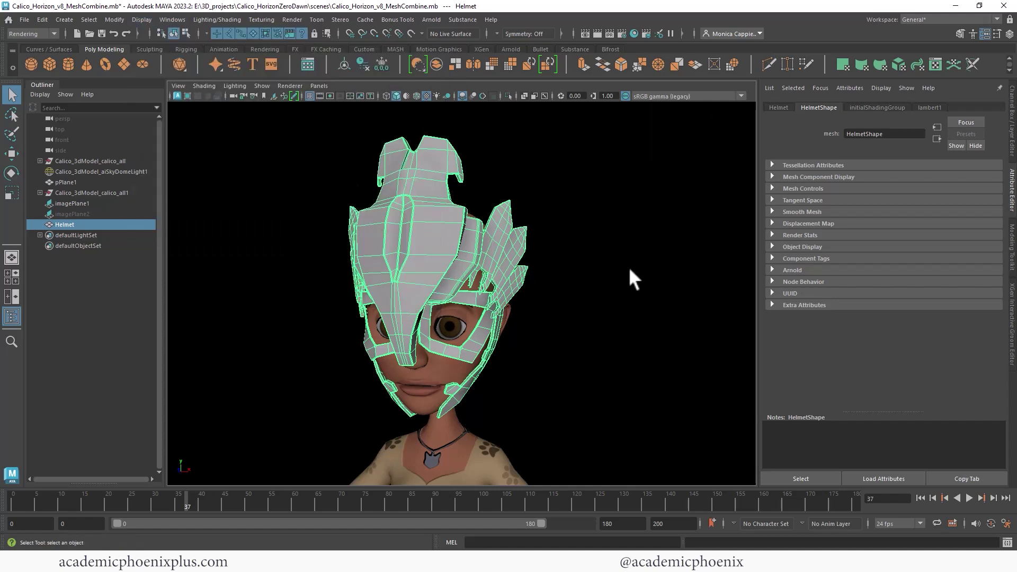
Select the sky dome light, orbit around the head, and bring up the Substance menu.
left_click(653, 263)
left_click_drag(551, 283, 495, 295, "alt")
left_click_drag(484, 182, 535, 209, "alt")
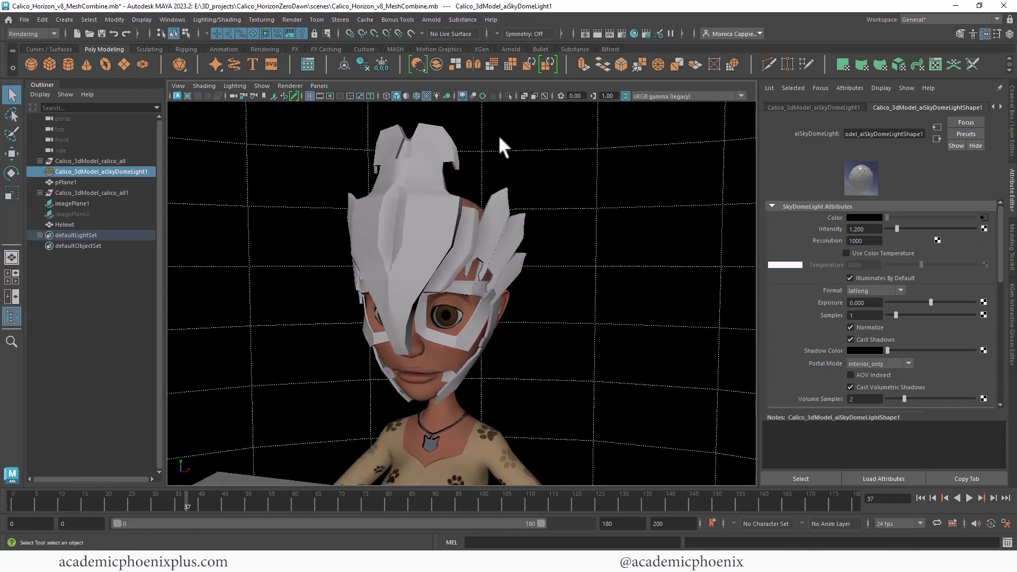
left_click(463, 19)
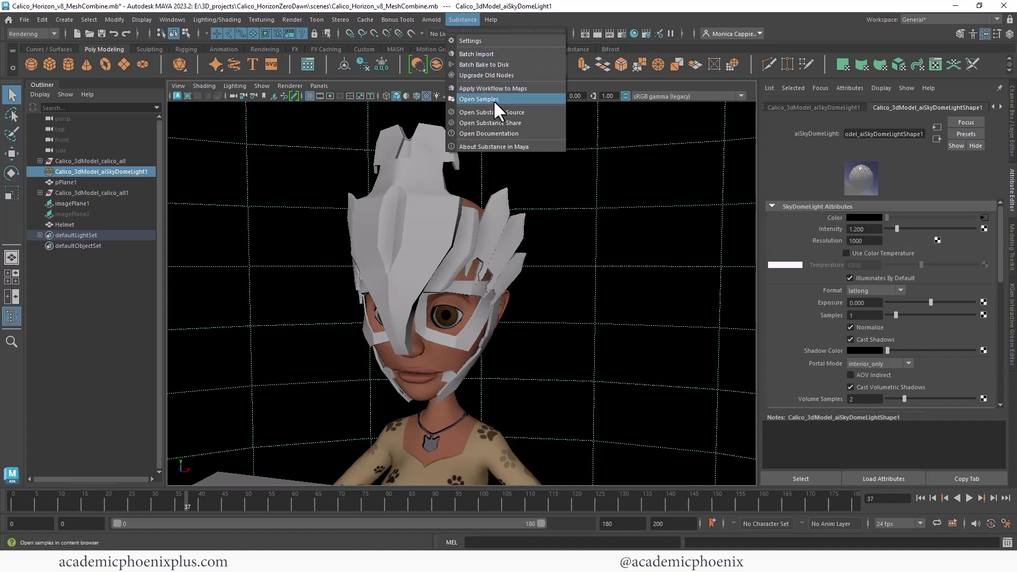
Apply the Arnold workflow to the four Helmet_HFW PNGs from sourceimages/substance.
left_click(506, 89)
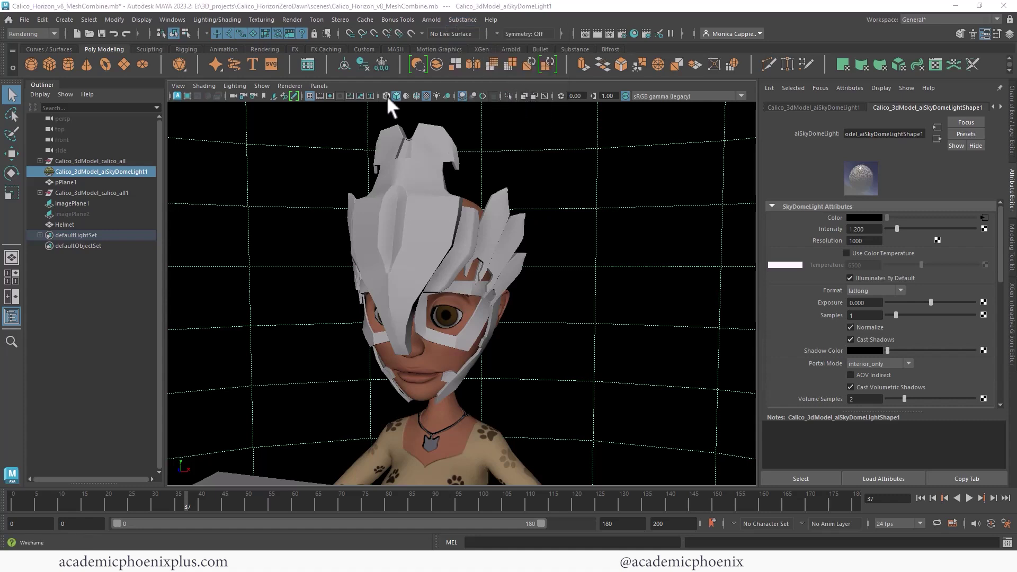
left_click(477, 159)
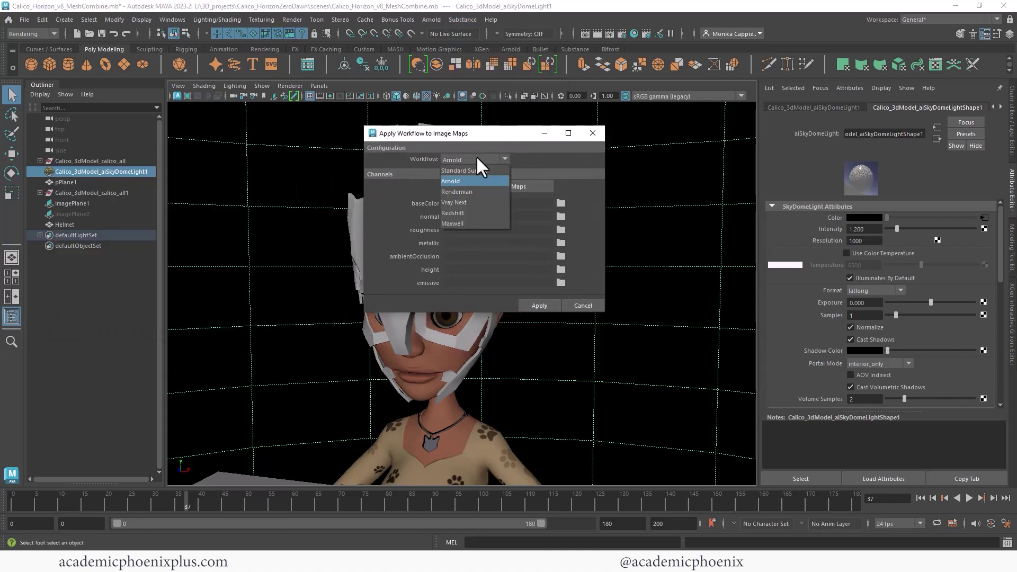
left_click(477, 159)
left_click(486, 186)
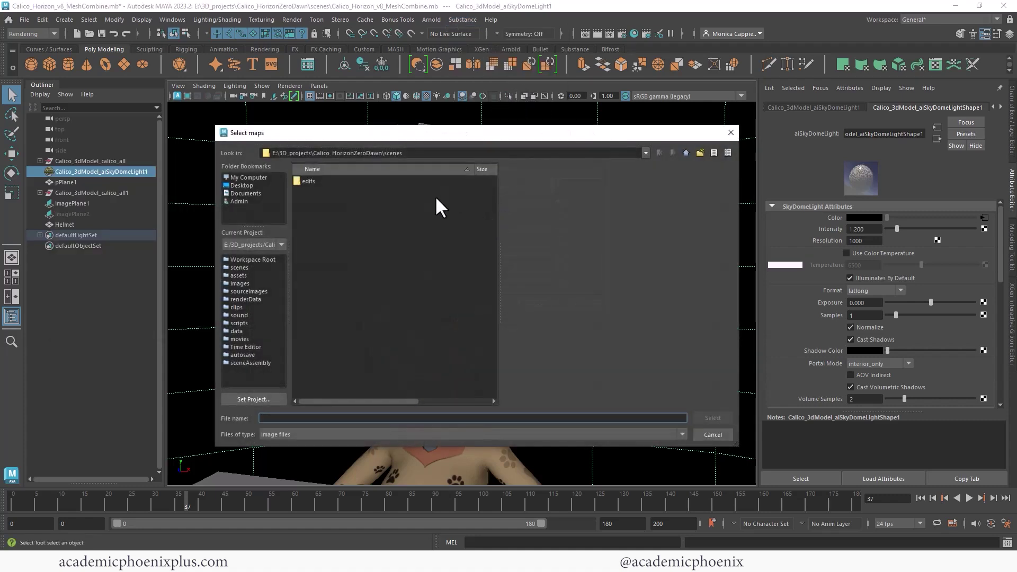
left_click(686, 153)
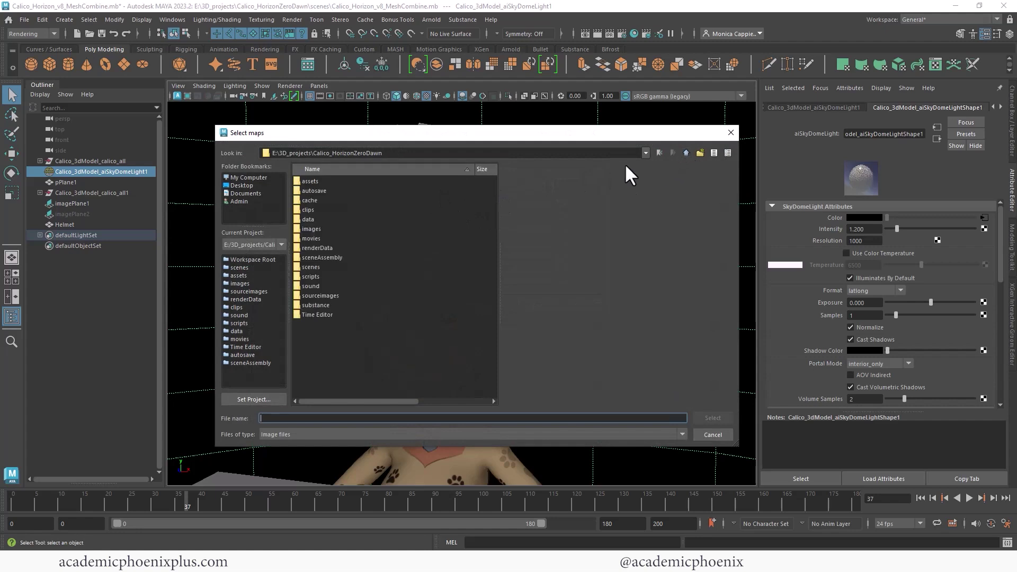
double_click(325, 294)
double_click(329, 197)
left_click_drag(329, 200, 329, 181)
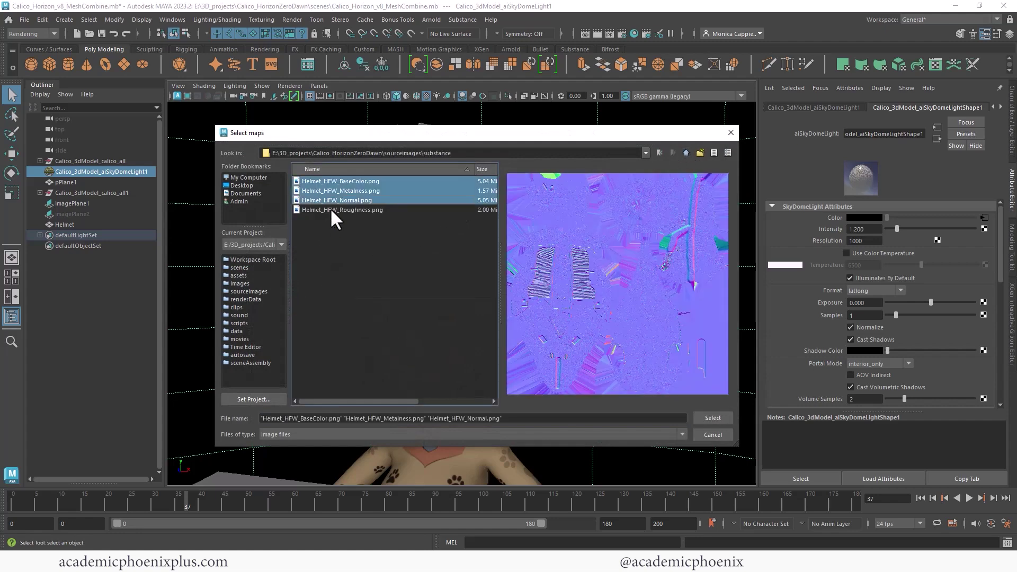
left_click_drag(391, 240, 374, 176)
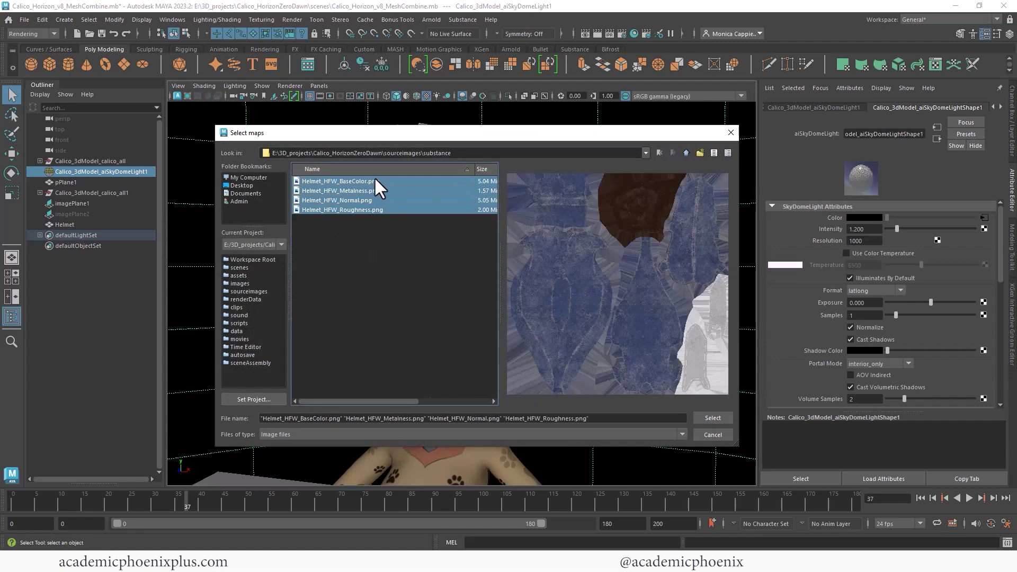
left_click(720, 416)
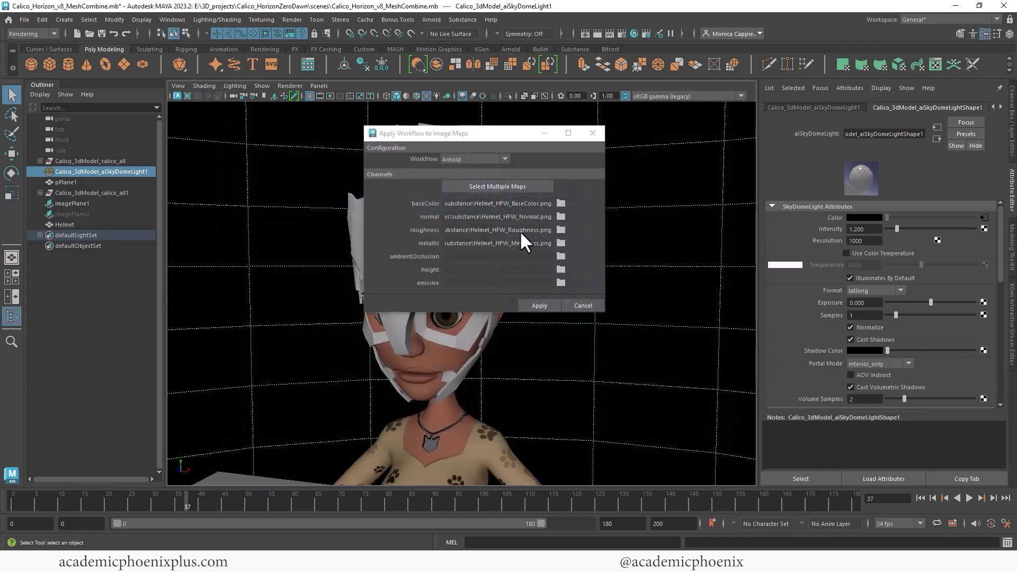
left_click(539, 305)
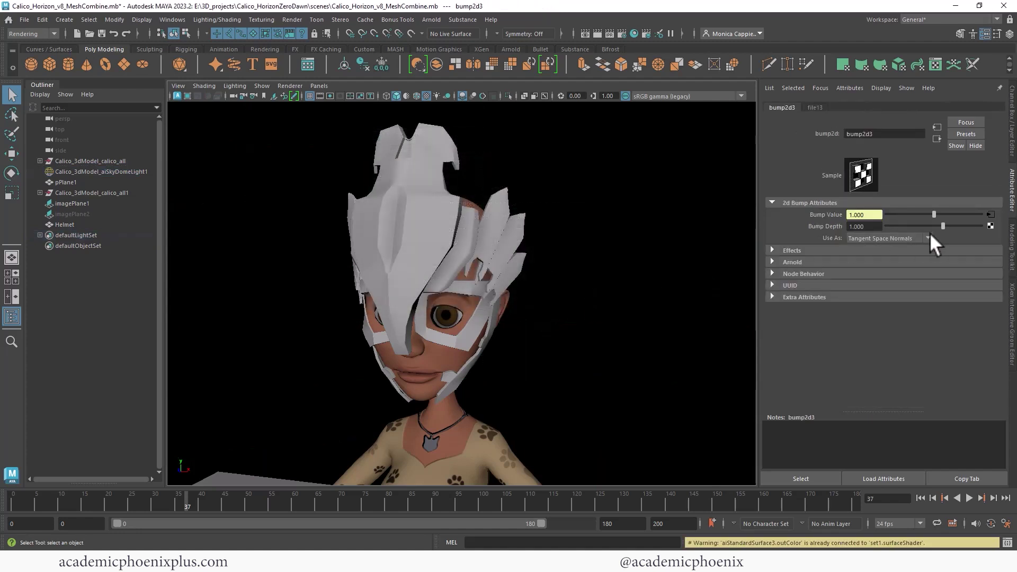
Assign the new Arnold shader to the helmet and orbit around the head.
left_click(936, 139)
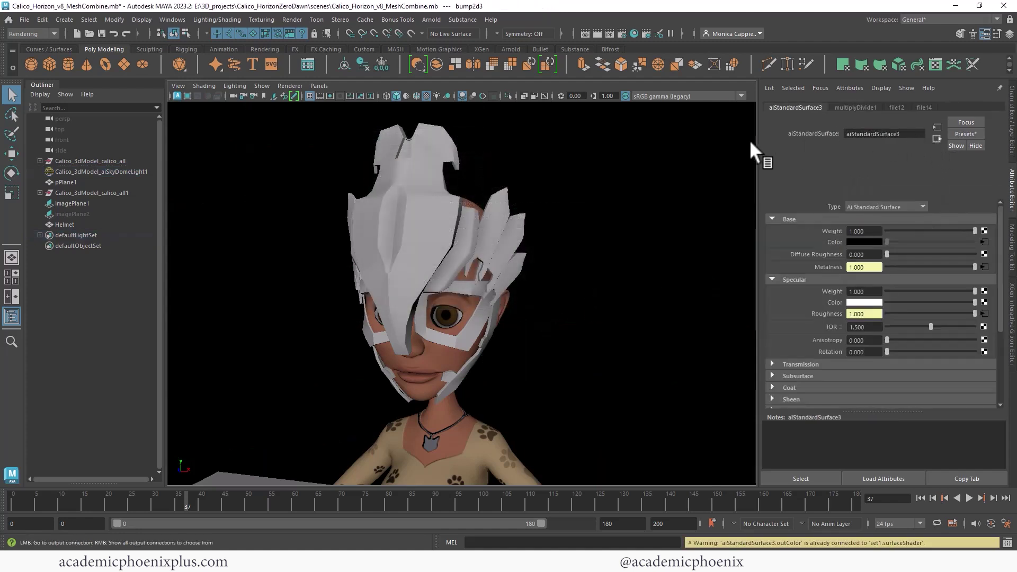
left_click(488, 255)
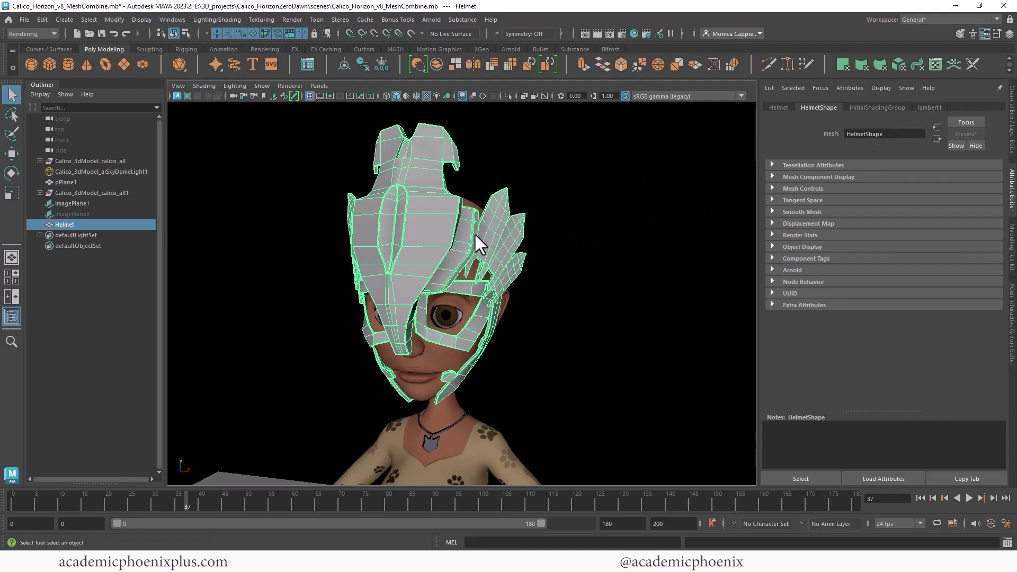
right_click_drag(479, 228, 586, 454)
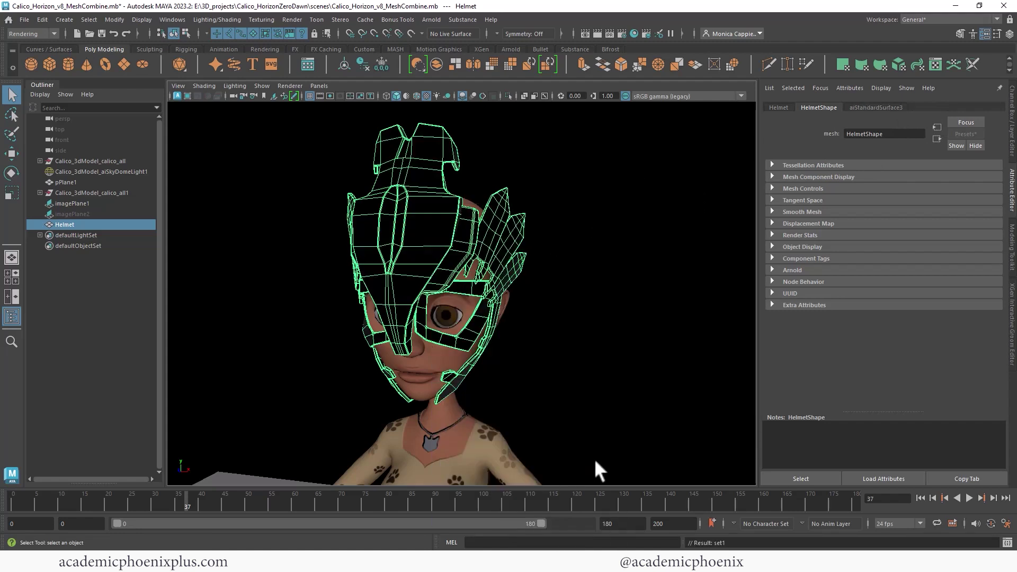
left_click(652, 389)
left_click_drag(601, 317, 559, 268, "alt")
middle_click_drag(559, 268, 570, 291, "alt")
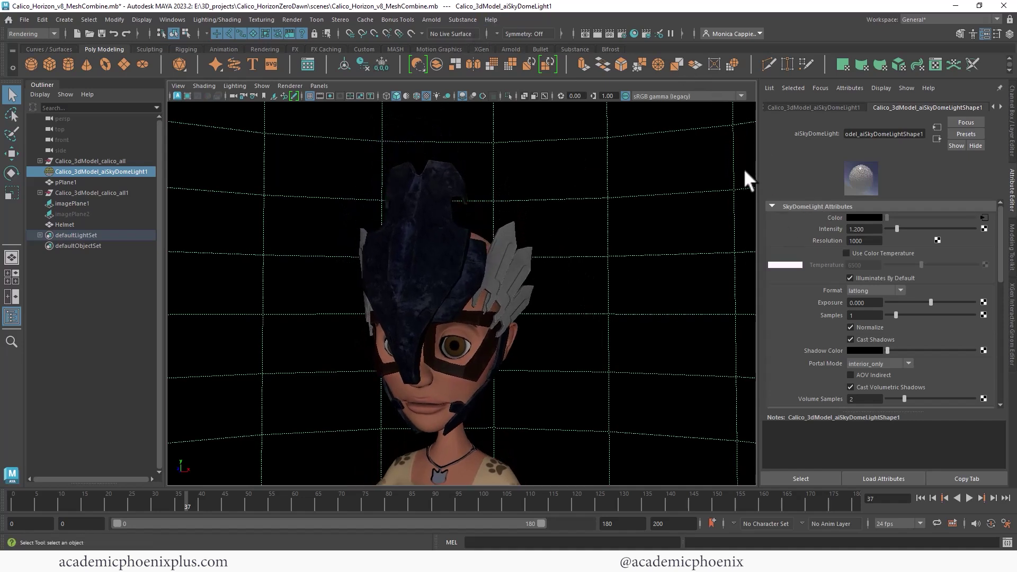
Rename the helmet's Arnold shader with the 'Helmet_' prefix.
left_click(423, 226)
left_click(870, 106)
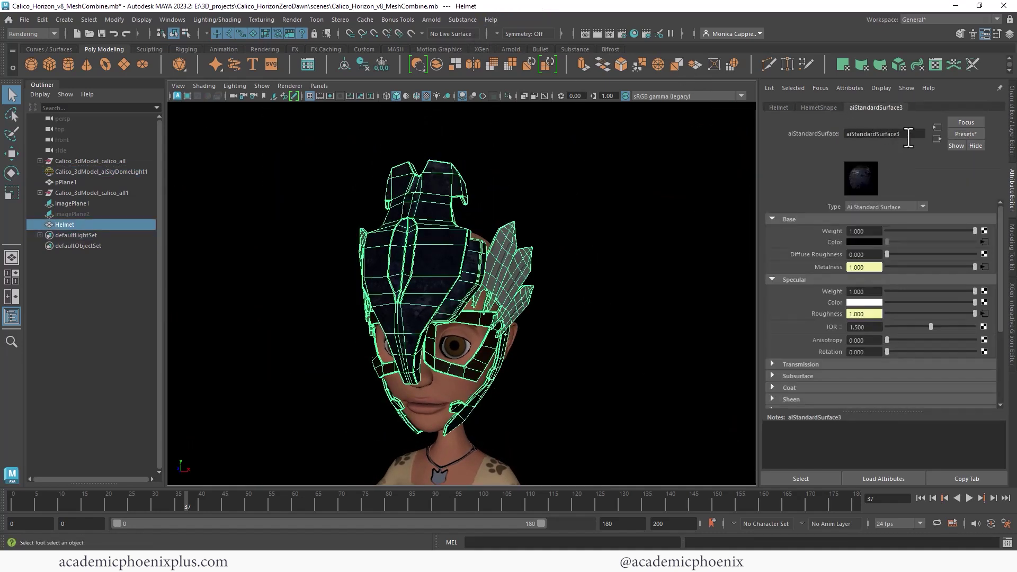
type("Helmet_")
key("Return")
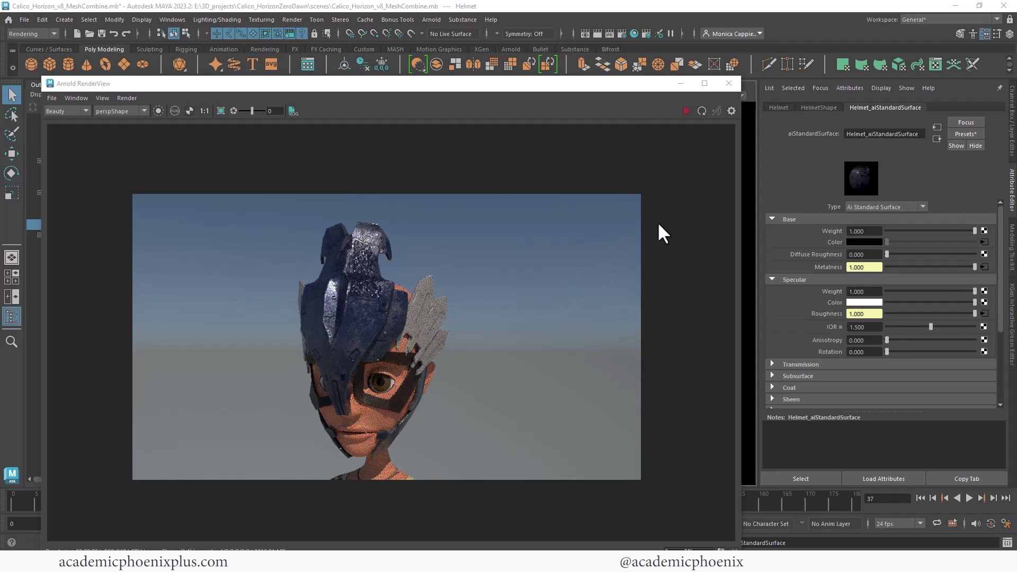
Close the render preview and delete the old aiSkyDomeLight.
left_click(729, 83)
left_click(613, 258)
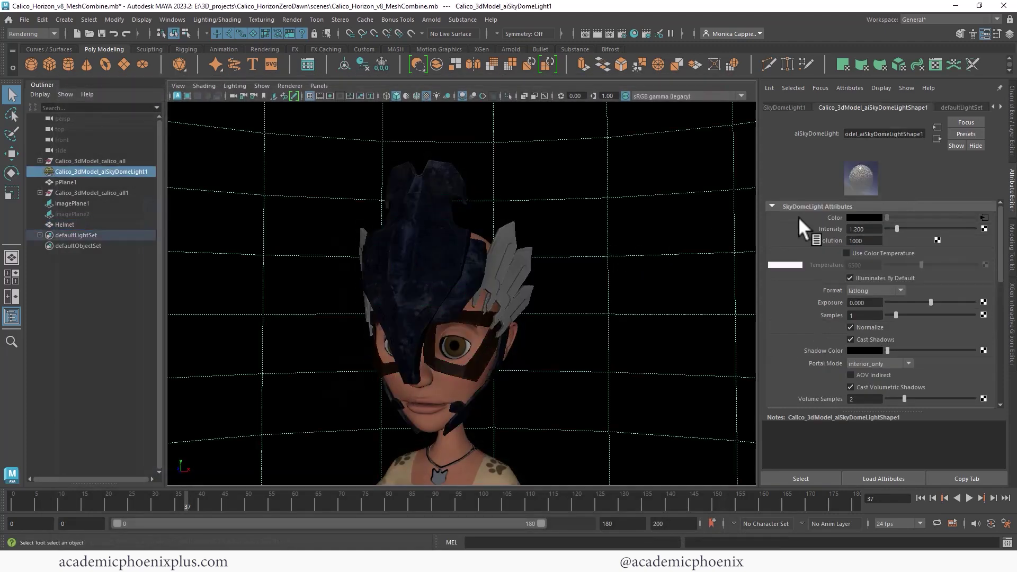
scroll(998, 297, "down", 5)
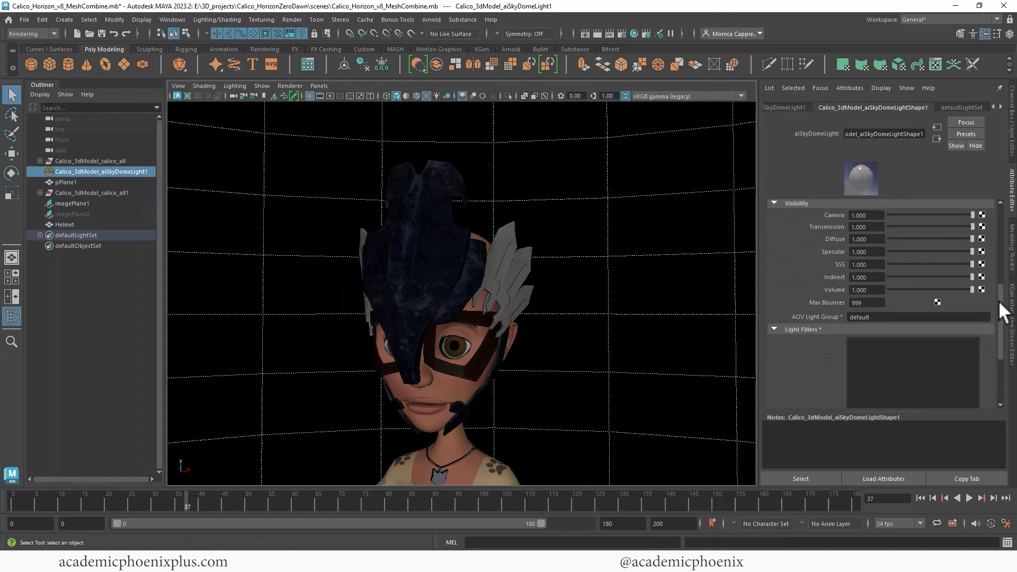
scroll(990, 244, "up", 1)
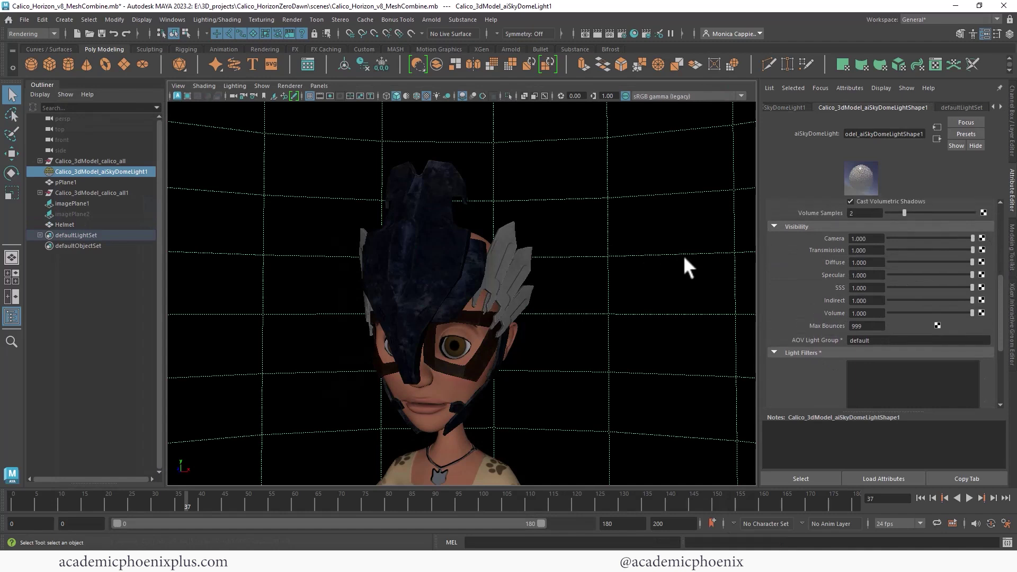
key("Delete")
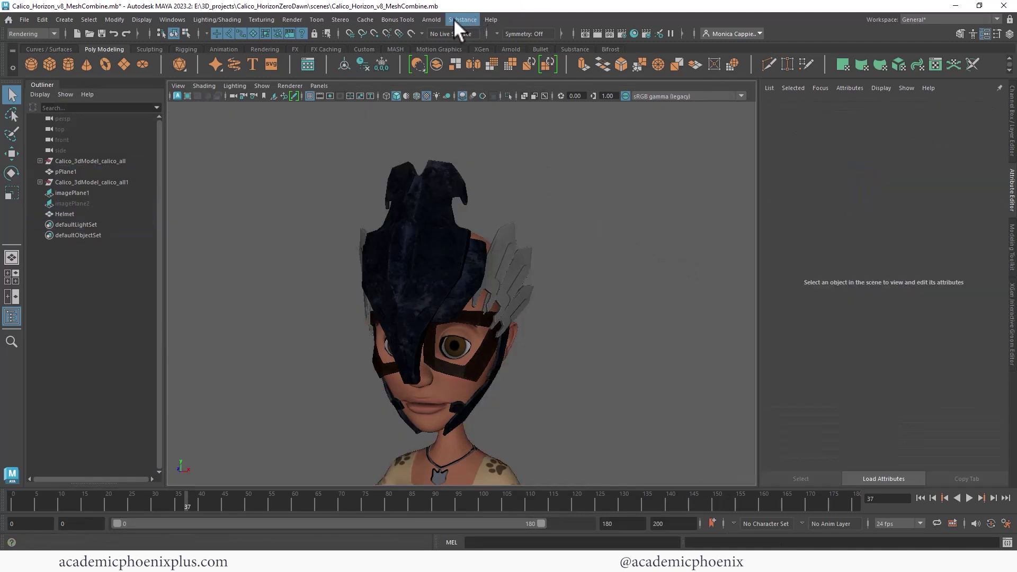
left_click(432, 20)
mouse_move(465, 74)
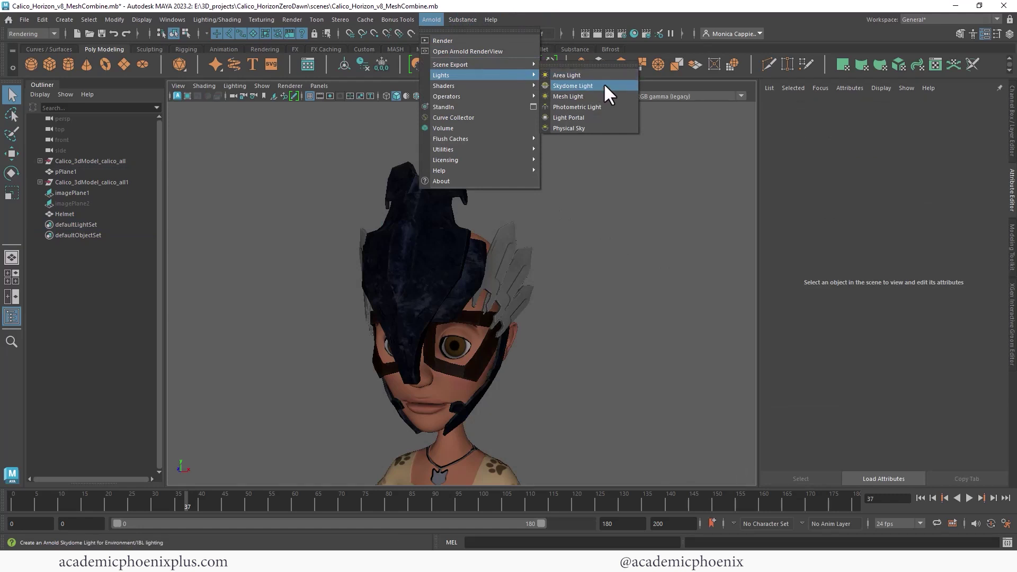
Create a skydome light whose colour uses a file texture loading fouriesburg_mountain_lookout_2k.hdr.
left_click(602, 85)
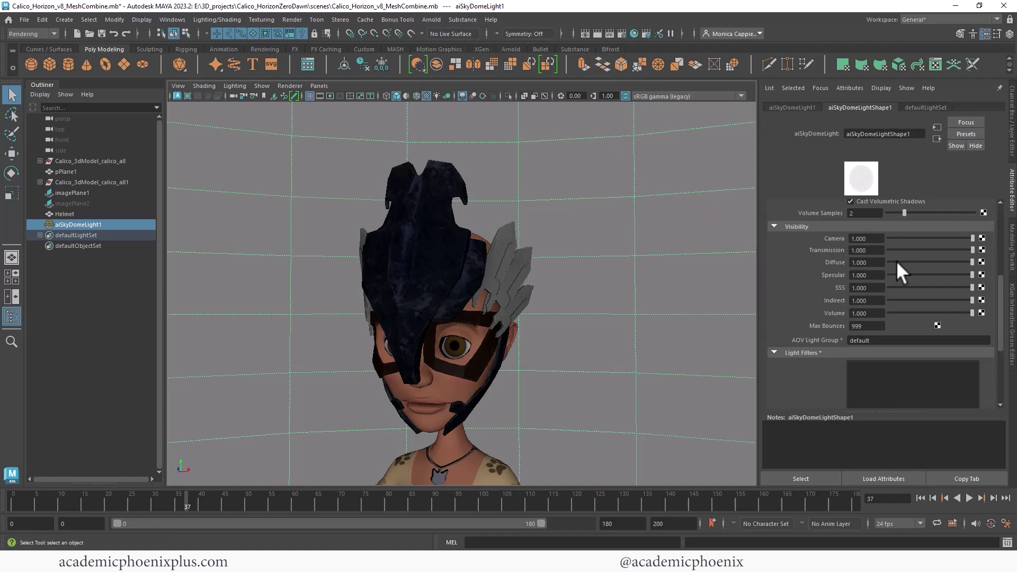
scroll(998, 228, "up", 5)
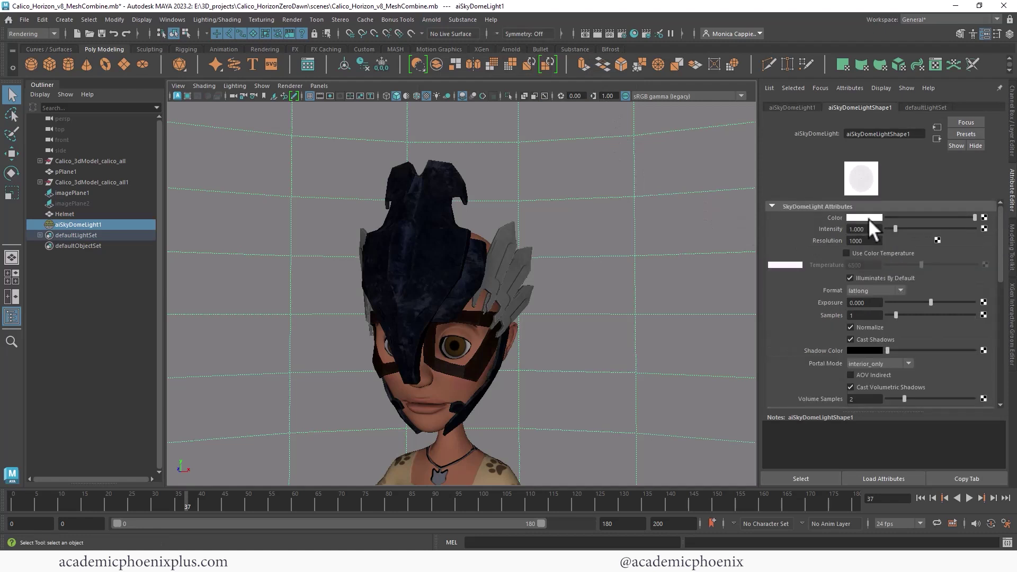
left_click(983, 227)
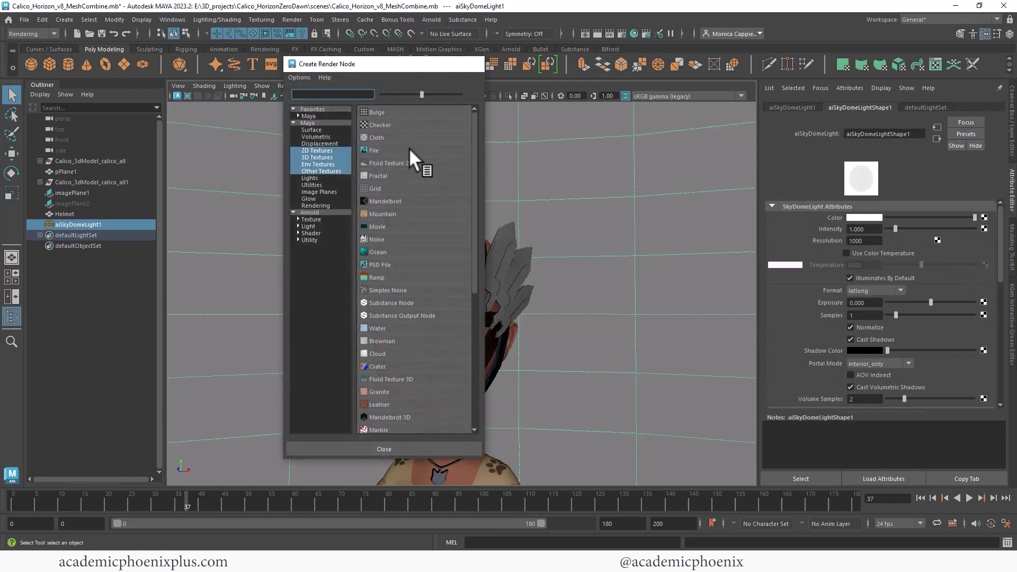
left_click(409, 148)
left_click(985, 251)
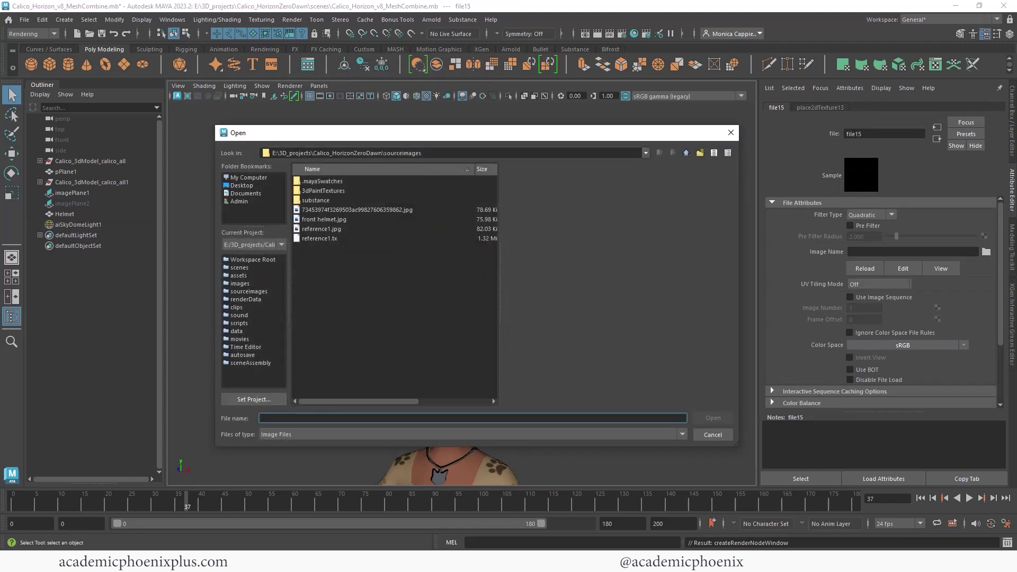
key("alt+Tab")
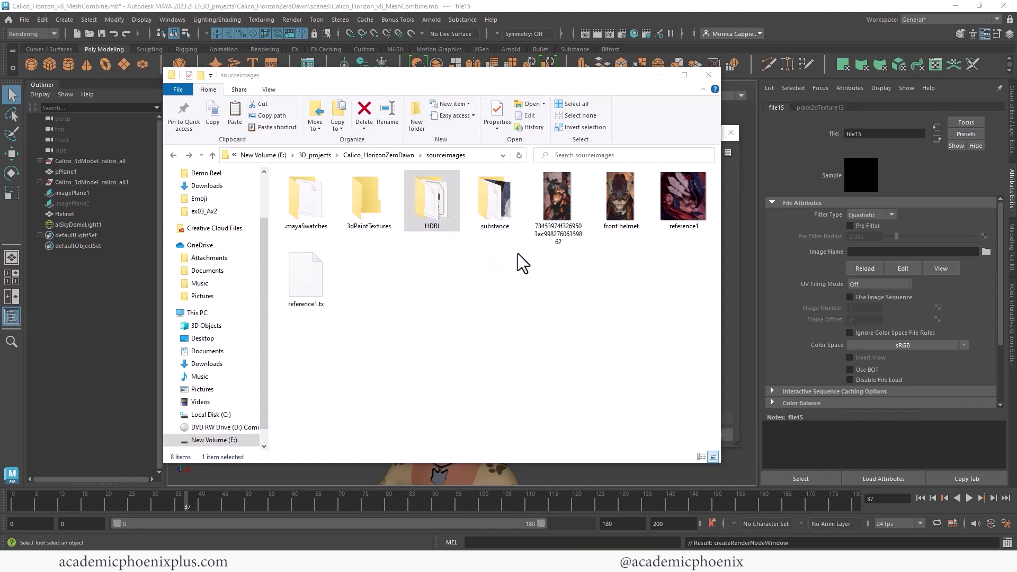
left_click(770, 8)
double_click(320, 199)
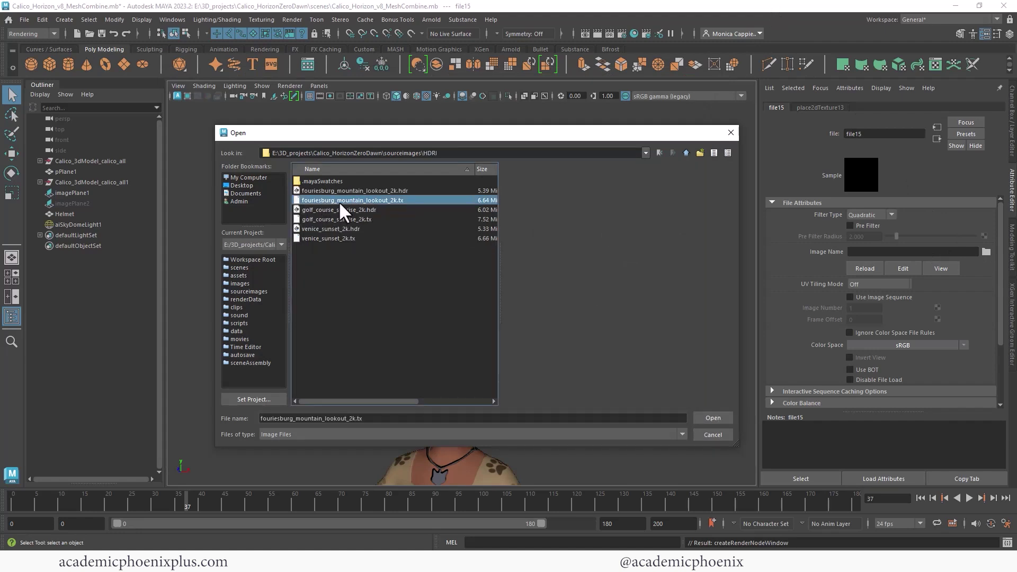
left_click(707, 416)
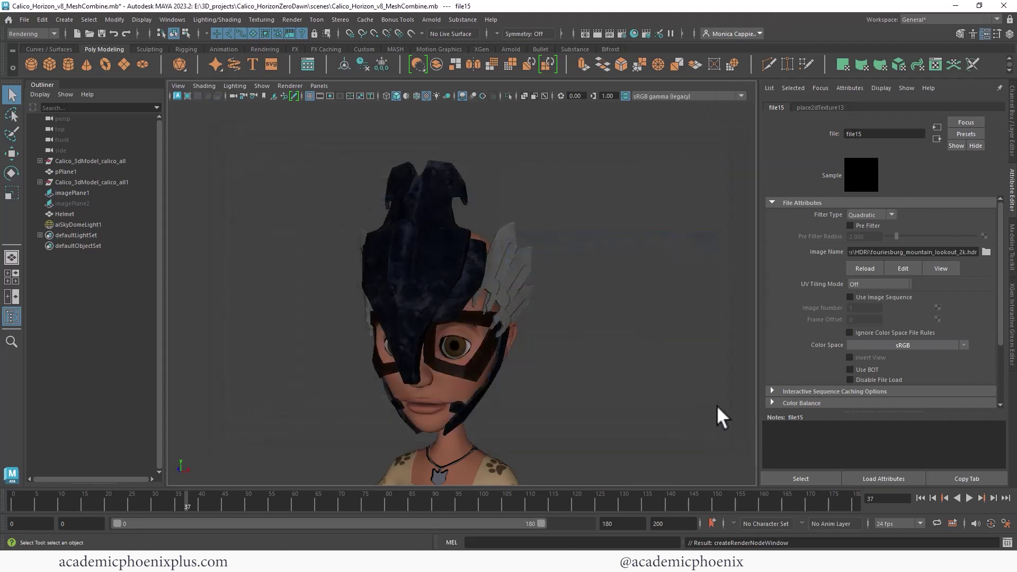
Set the dome texture's colour space to Raw and the dome's camera visibility to 0.
left_click(962, 345)
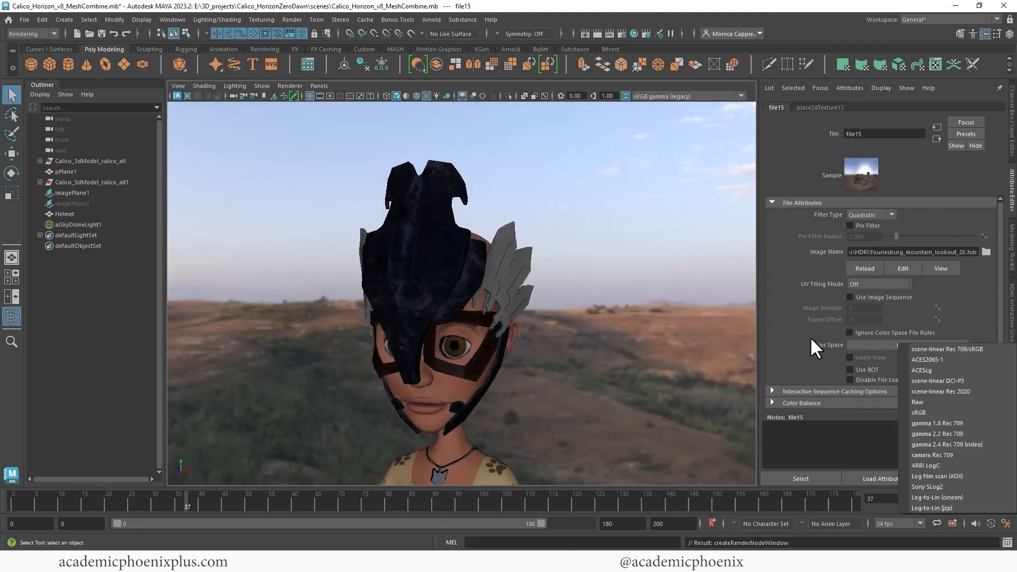
left_click(918, 402)
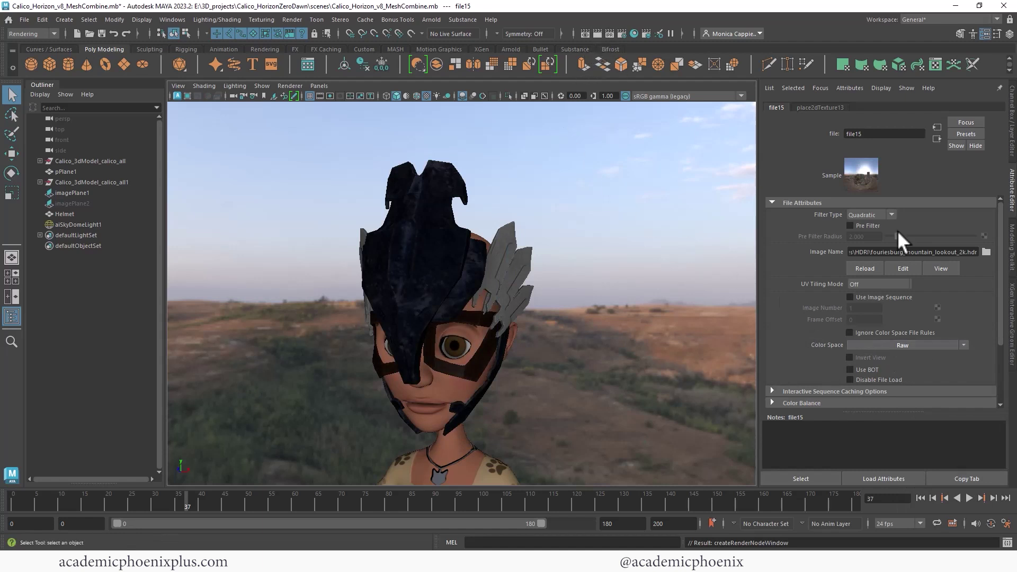
left_click(937, 139)
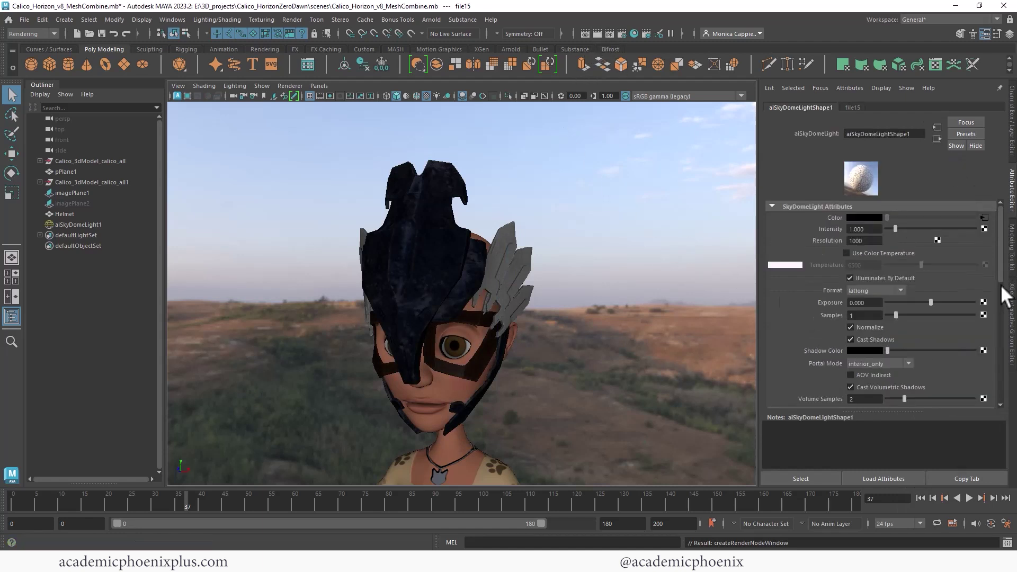
scroll(1000, 293, "down", 5)
scroll(914, 275, "up", 2)
double_click(866, 256)
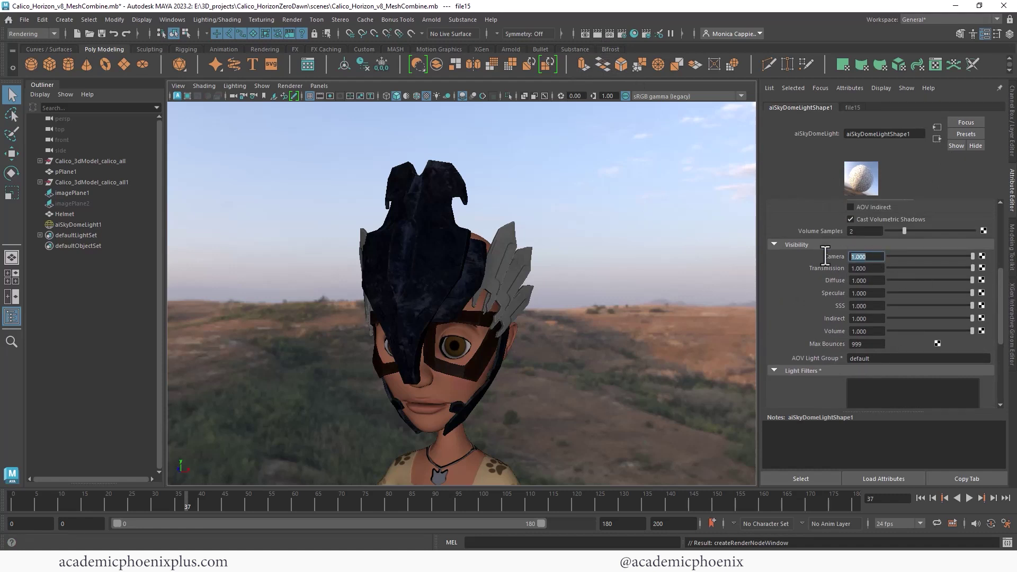
type("0")
key("Return")
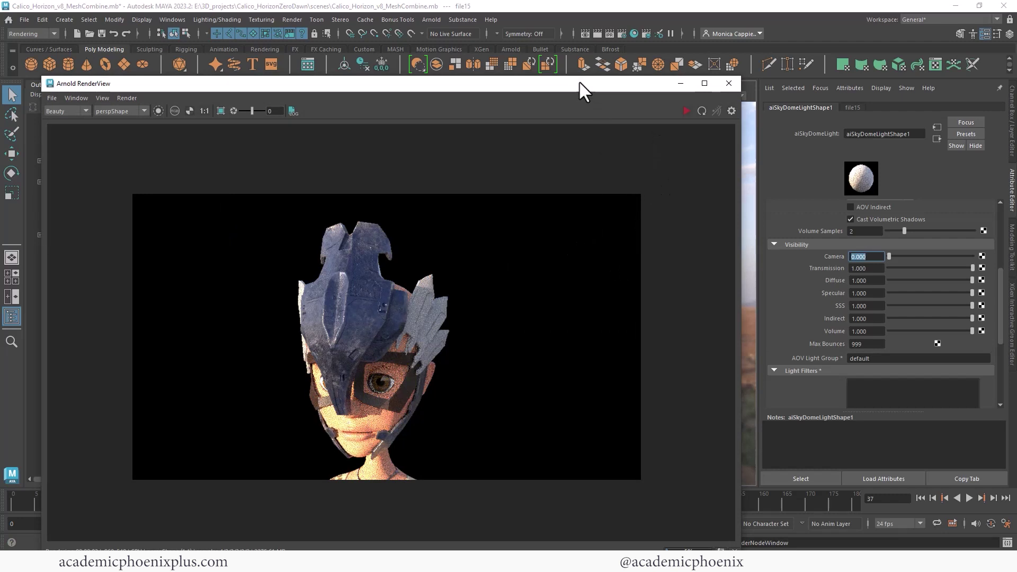
Snapshot the current render and swap the dome image to golf_course_sunrise_2k.hdr.
left_click_drag(579, 83, 593, 52)
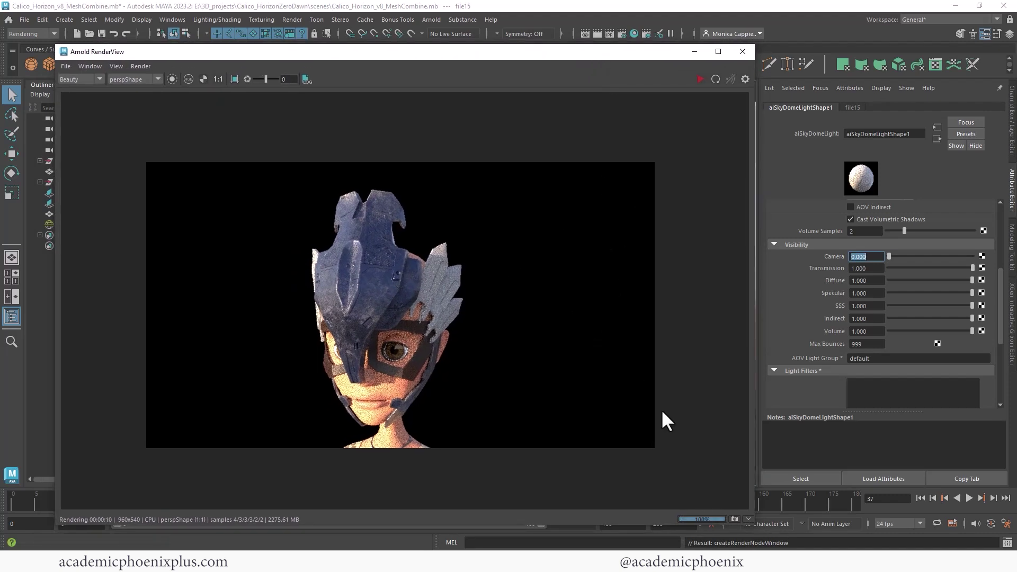
left_click(734, 517)
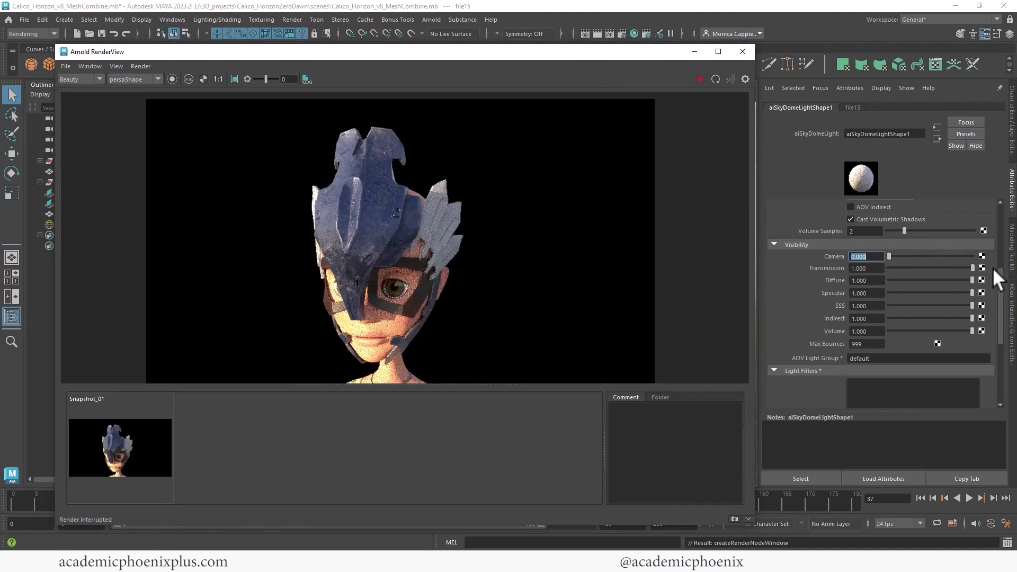
scroll(998, 242, "up", 5)
left_click(984, 216)
left_click(985, 252)
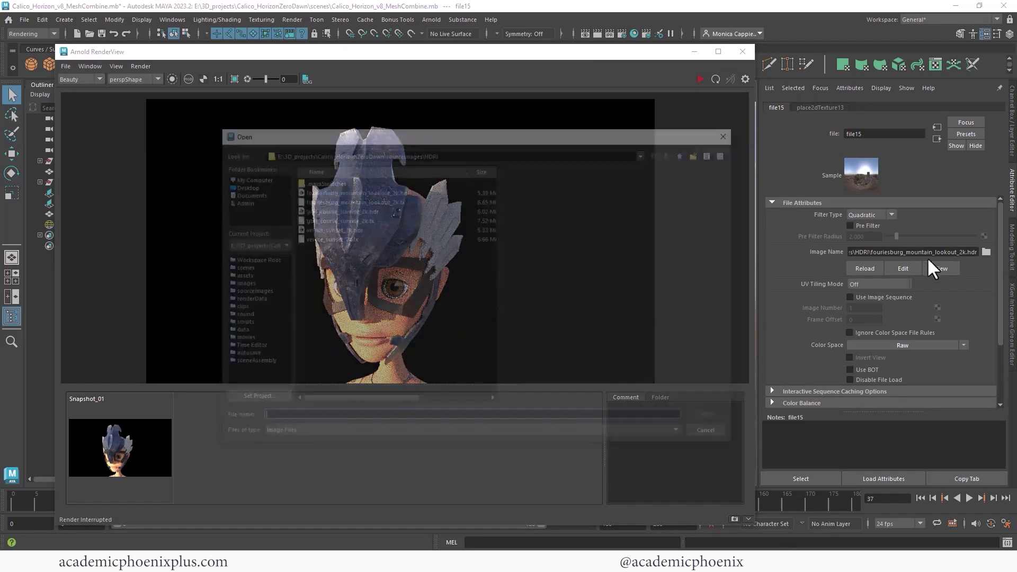
double_click(329, 211)
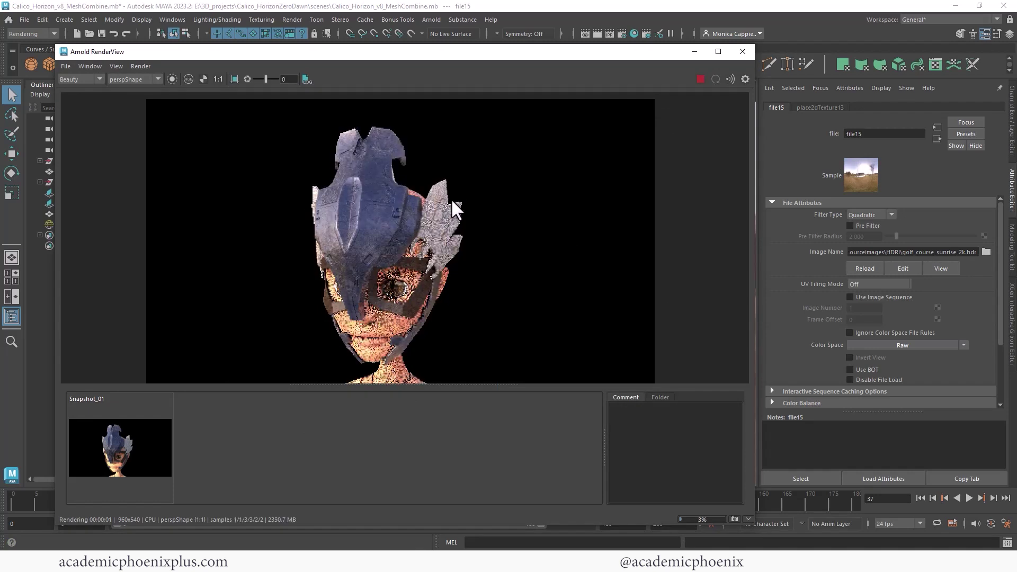
left_click_drag(431, 386, 440, 433)
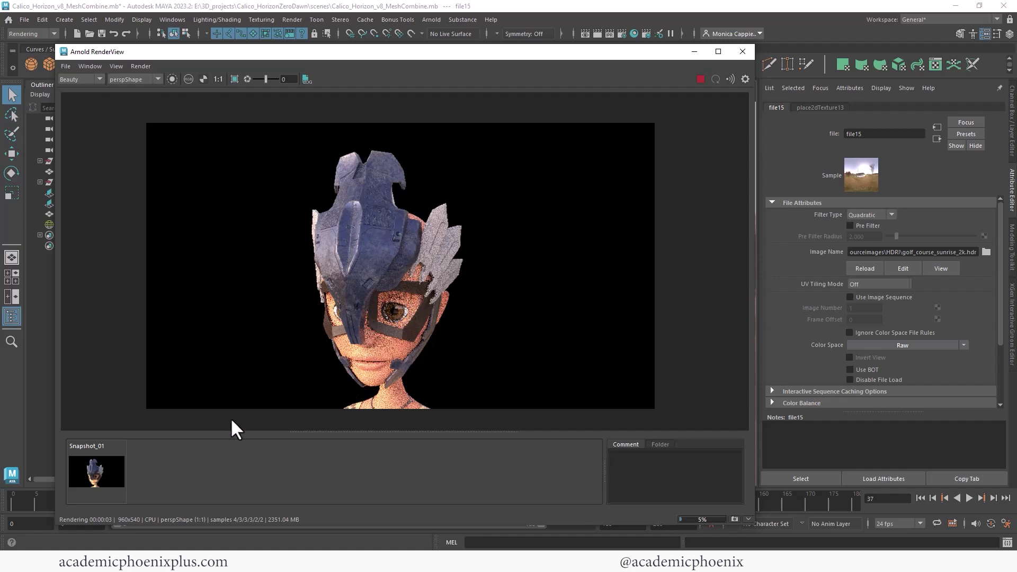
Snapshot the golf course render, then swap to venice_sunset_2k.hdr and restart the live render.
left_click(100, 465)
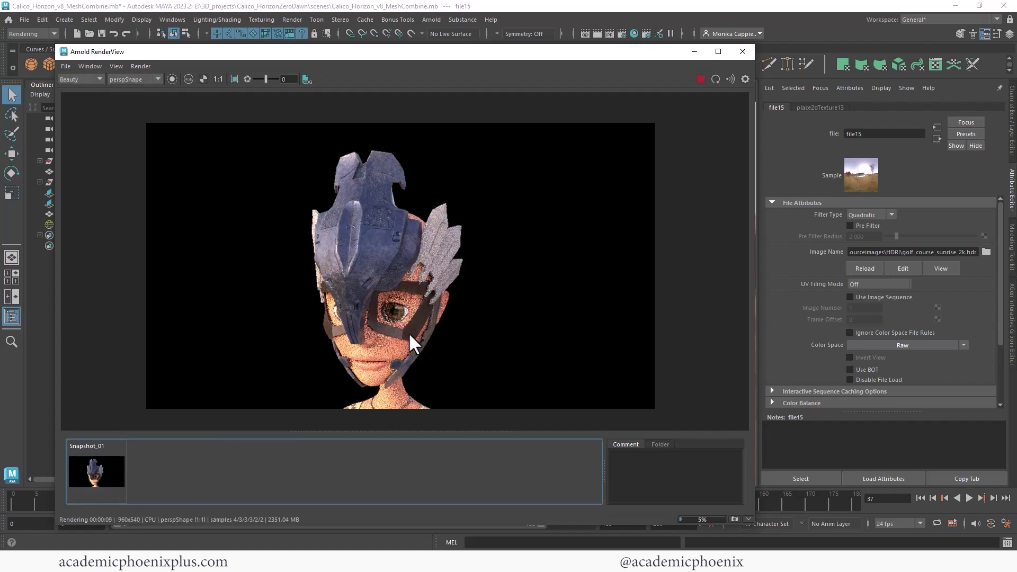
left_click(700, 79)
left_click(734, 518)
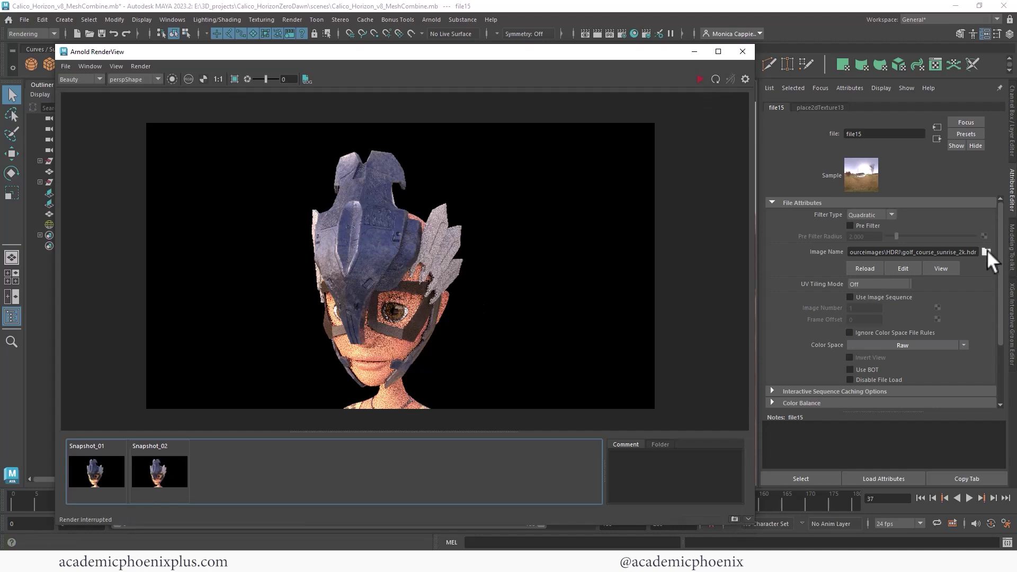
left_click(986, 251)
double_click(344, 233)
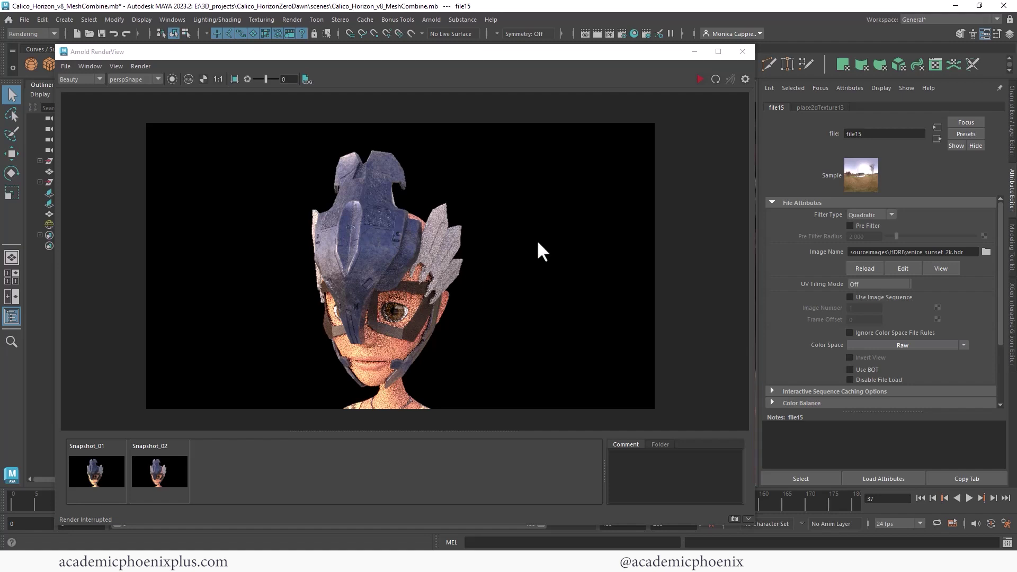
left_click(699, 79)
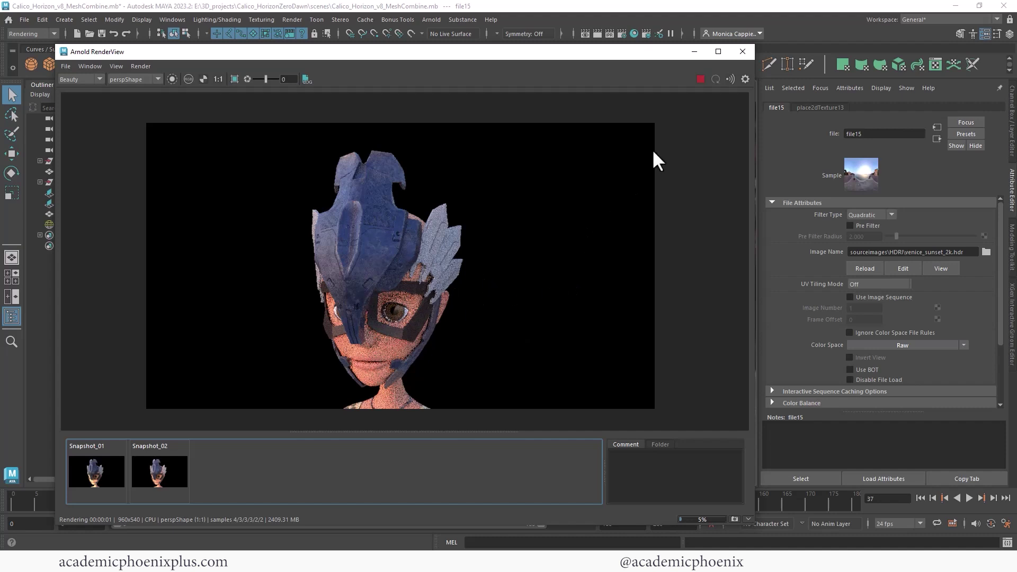
Close the render window and rotate the dome light about 74° to show another part of Venice.
left_click(742, 51)
left_click(549, 298)
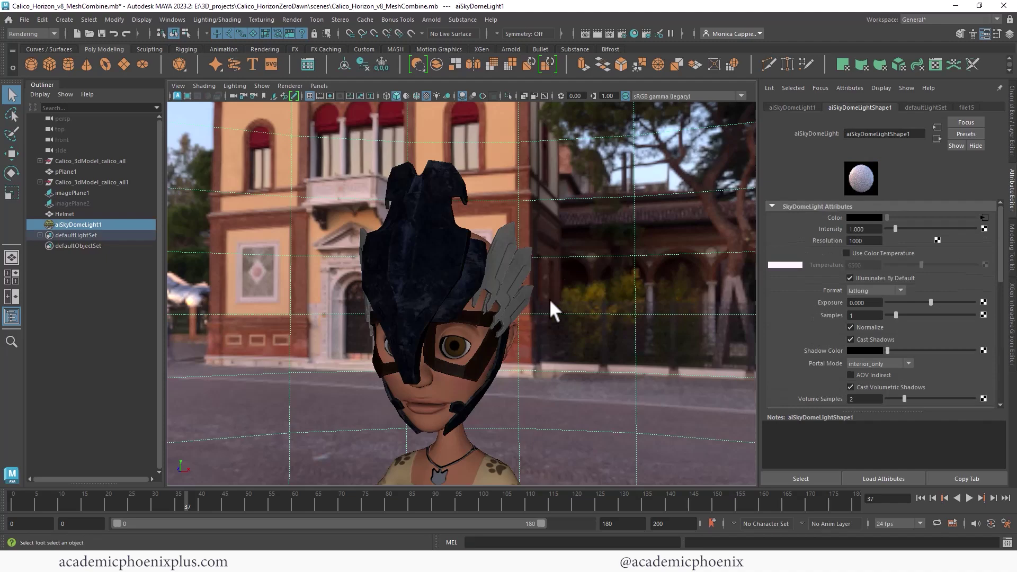
right_click_drag(626, 307, 284, 295, "alt")
key("w")
left_click_drag(283, 295, 516, 330, "alt")
key("e")
left_click_drag(458, 386, 504, 387)
Frame the helmeted head, compare against Snapshot_01, then close the render window and select the helmet.
left_click_drag(634, 318, 574, 288, "alt")
right_click_drag(574, 288, 896, 431, "alt")
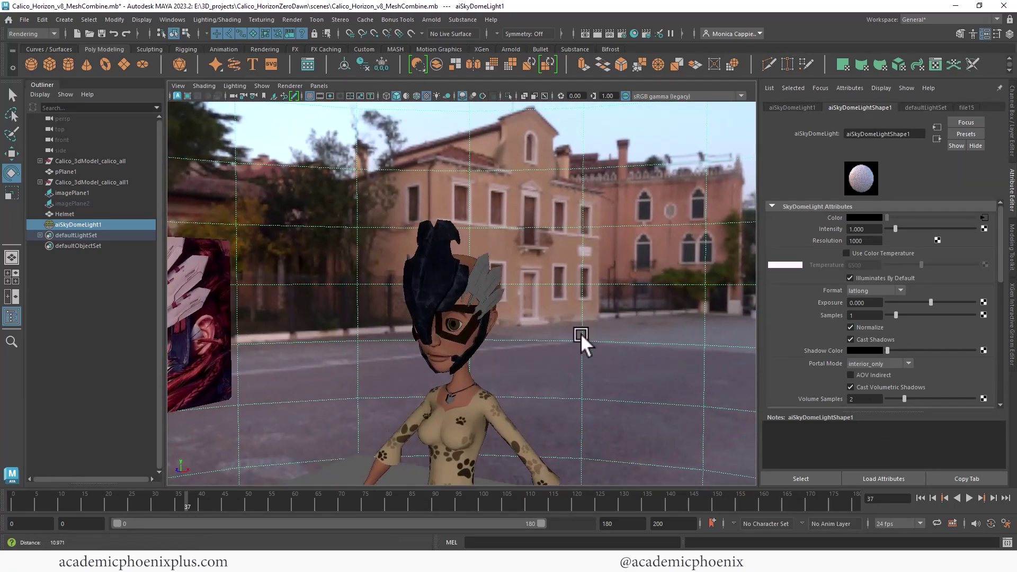
right_click_drag(576, 328, 600, 295, "alt")
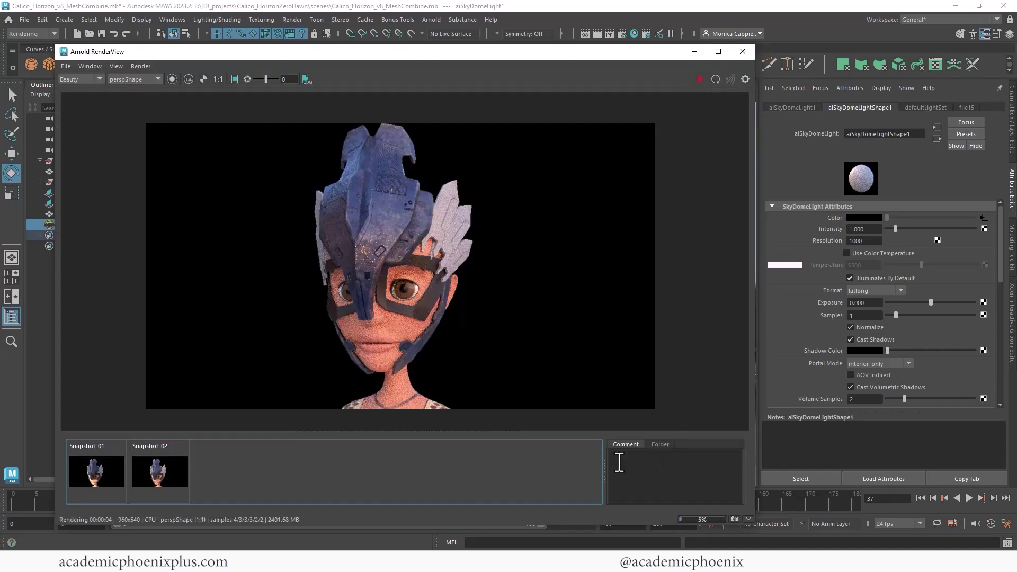
left_click(128, 472)
left_click(694, 51)
left_click(475, 217)
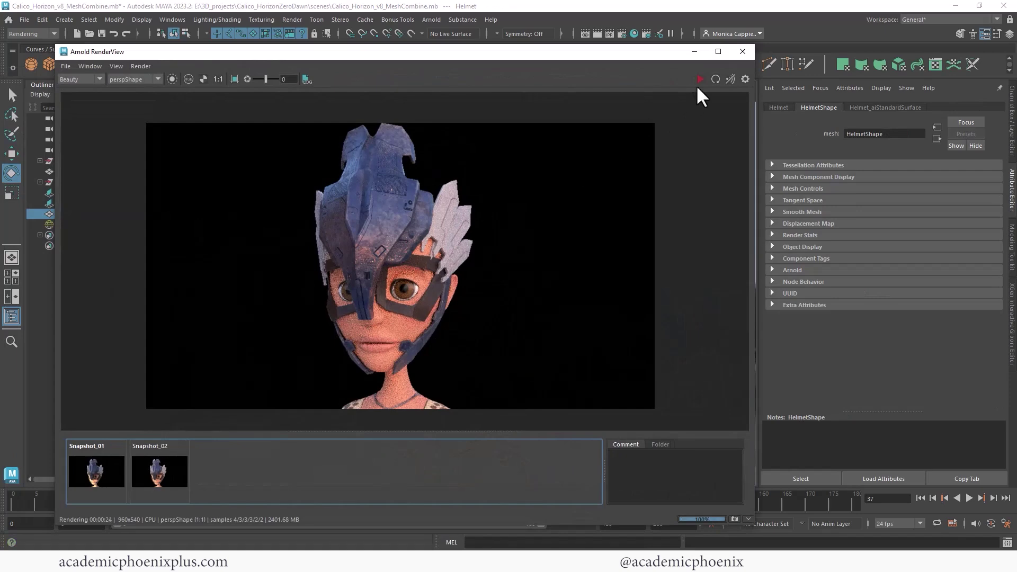
left_click(741, 51)
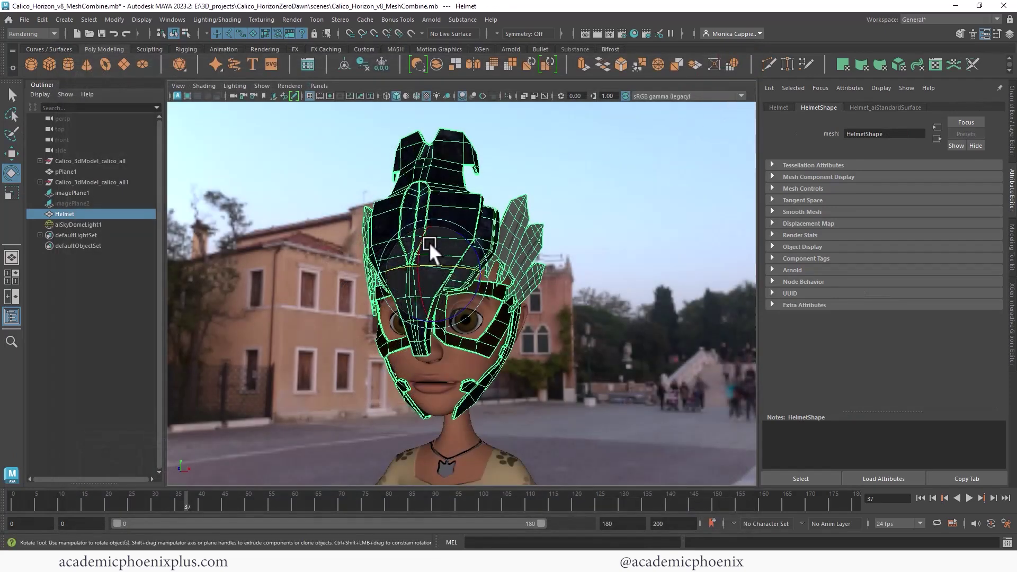
Follow the helmet shader's bump input to texture file13 and inspect its colour balance.
left_click(906, 108)
left_click_drag(997, 329, 999, 356)
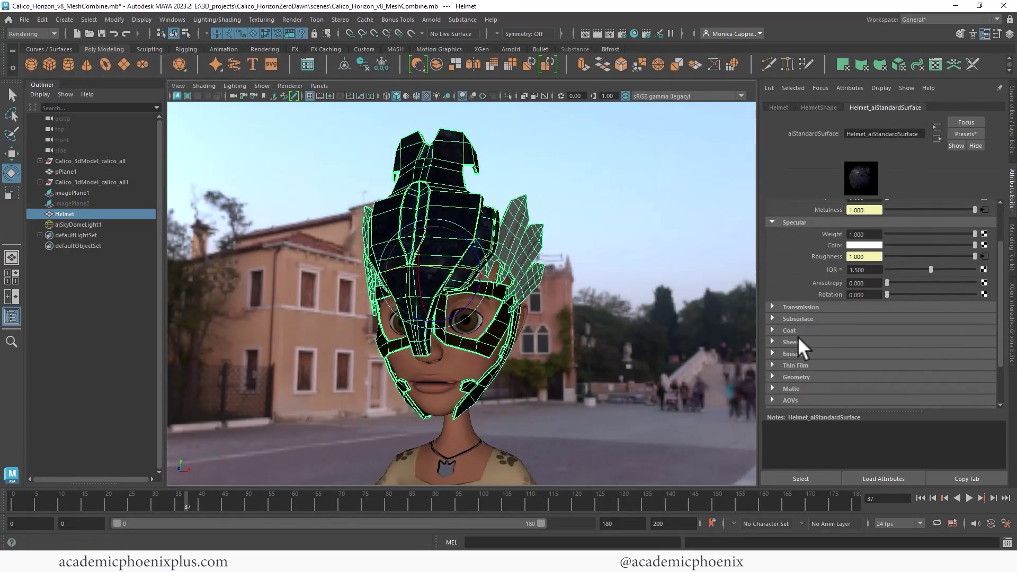
left_click(801, 376)
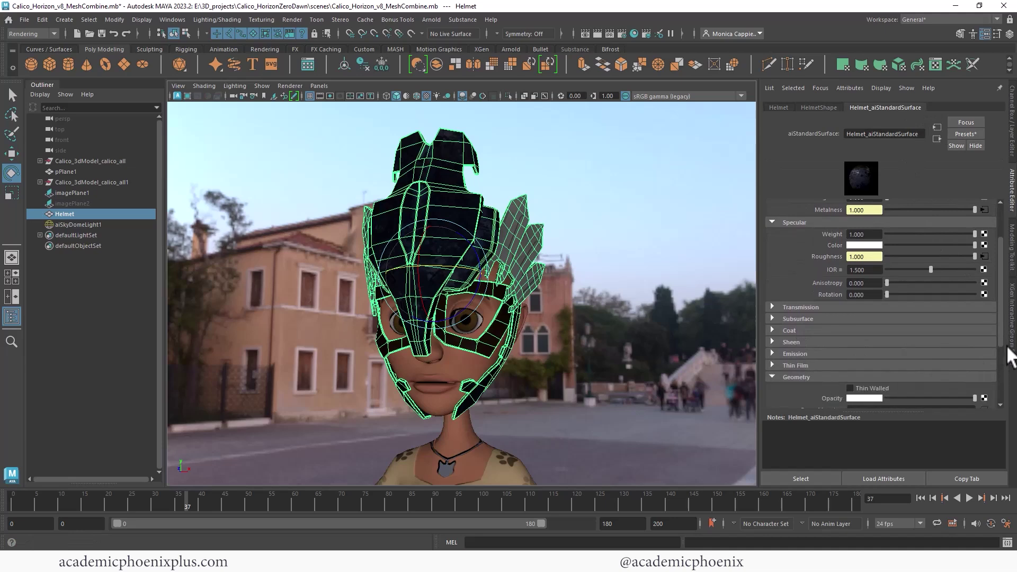
scroll(990, 367, "down", 3)
left_click(984, 343)
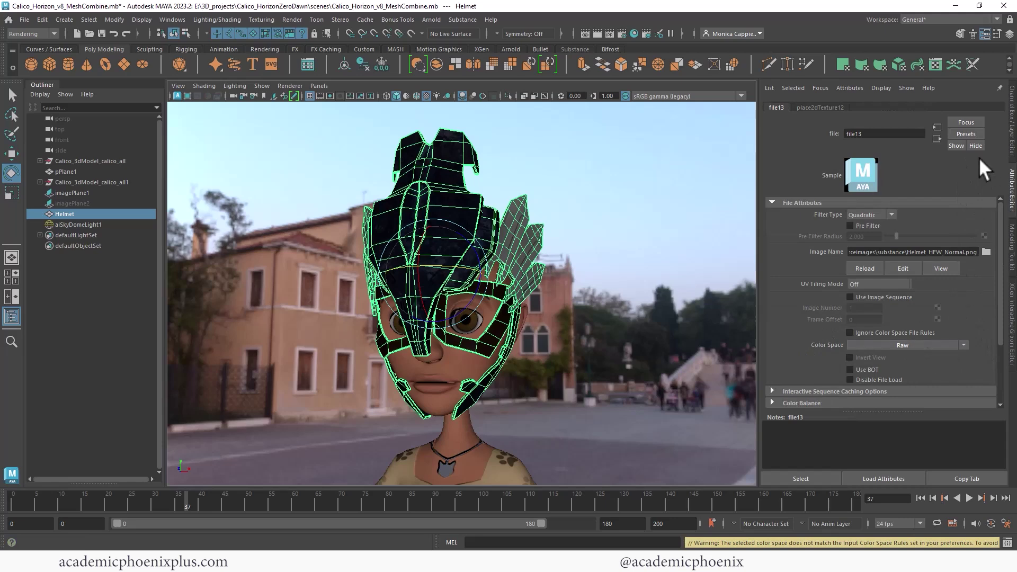
scroll(989, 300, "down", 3)
left_click(842, 328)
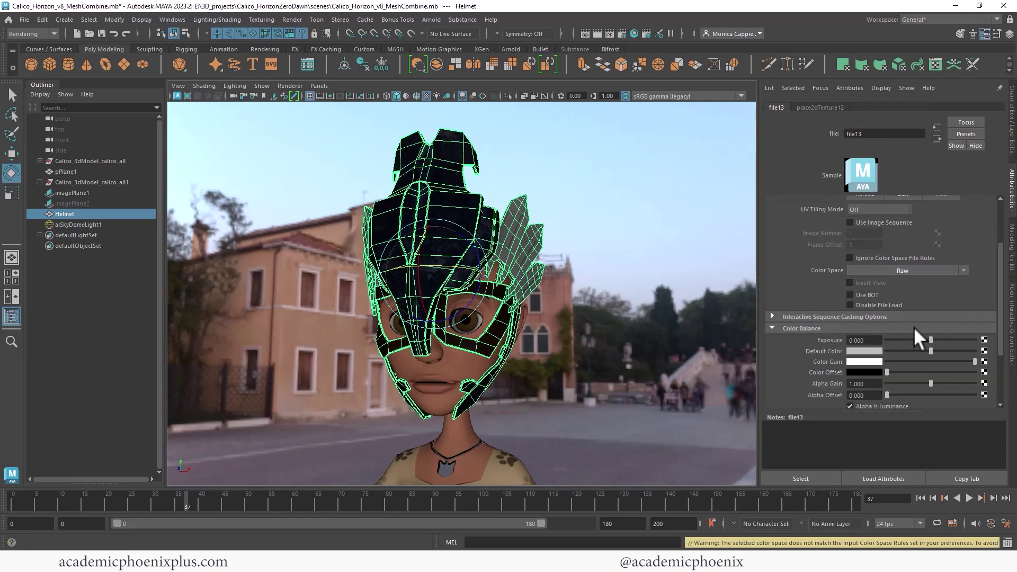
Set the bump2d3 node's Bump Depth to 1.5.
left_click(936, 139)
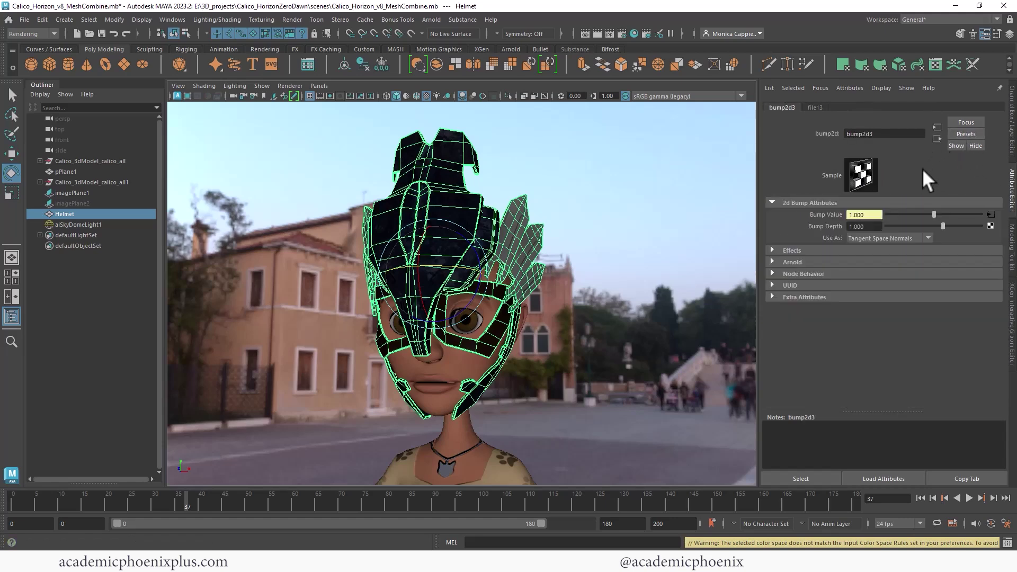
left_click(810, 249)
left_click(812, 250)
left_click(815, 262)
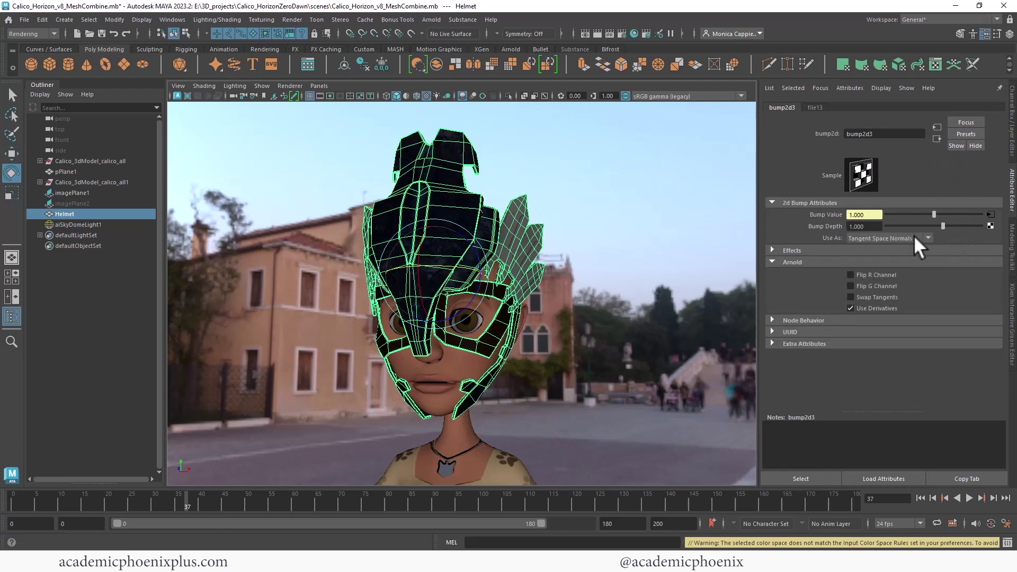
left_click(862, 226)
type("1.5")
key("Return")
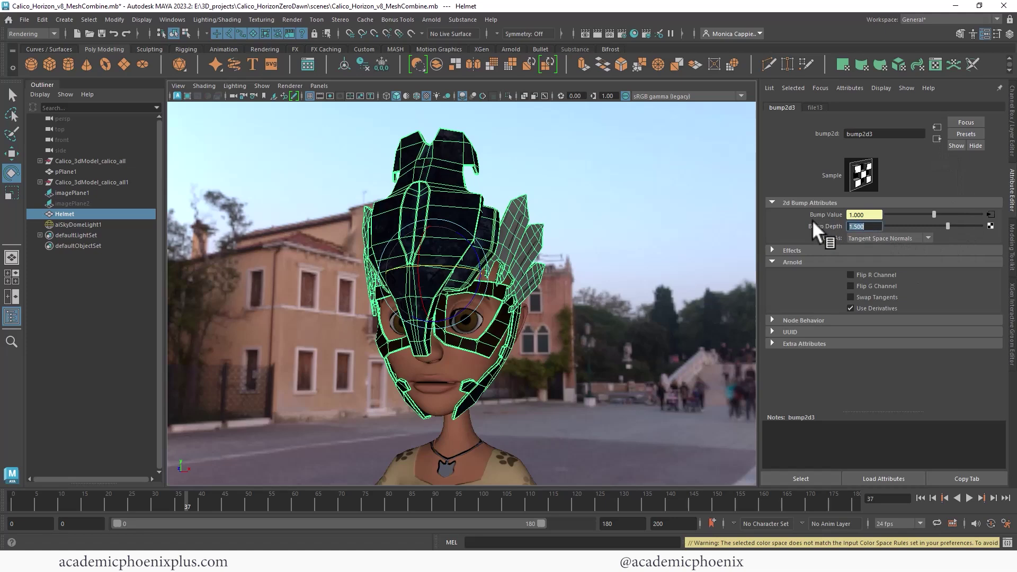
Check the specular roughness texture (file14) and the metalness texture feeding the helmet shader.
left_click(936, 138)
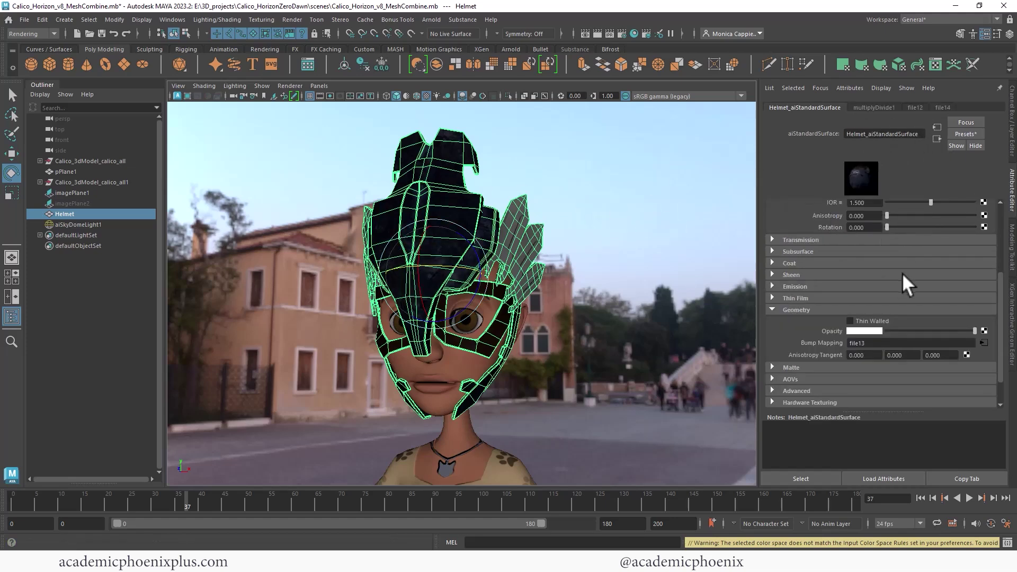
scroll(993, 291, "up", 5)
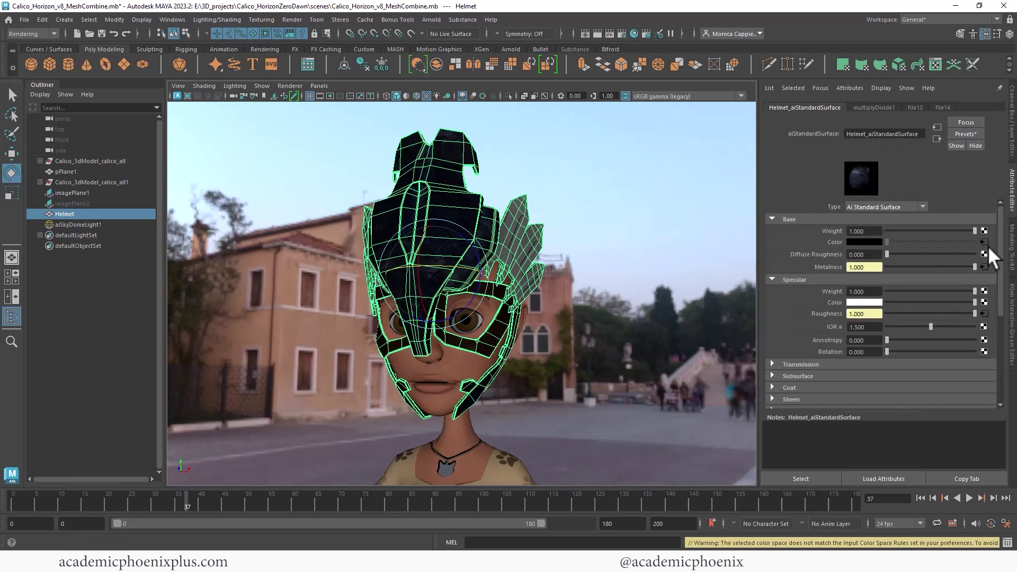
left_click(983, 313)
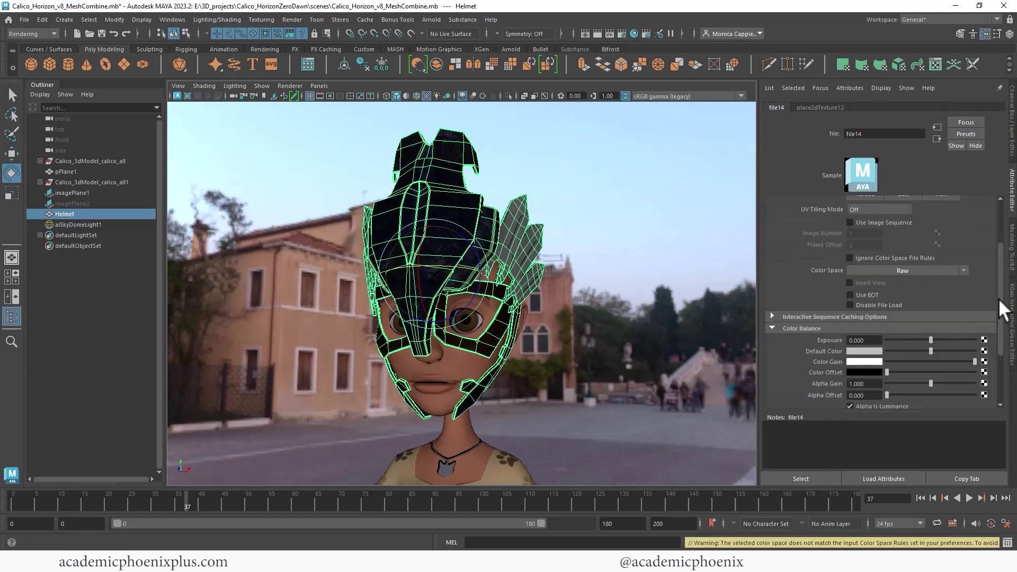
scroll(1000, 289, "down", 5)
scroll(1001, 290, "down", 1)
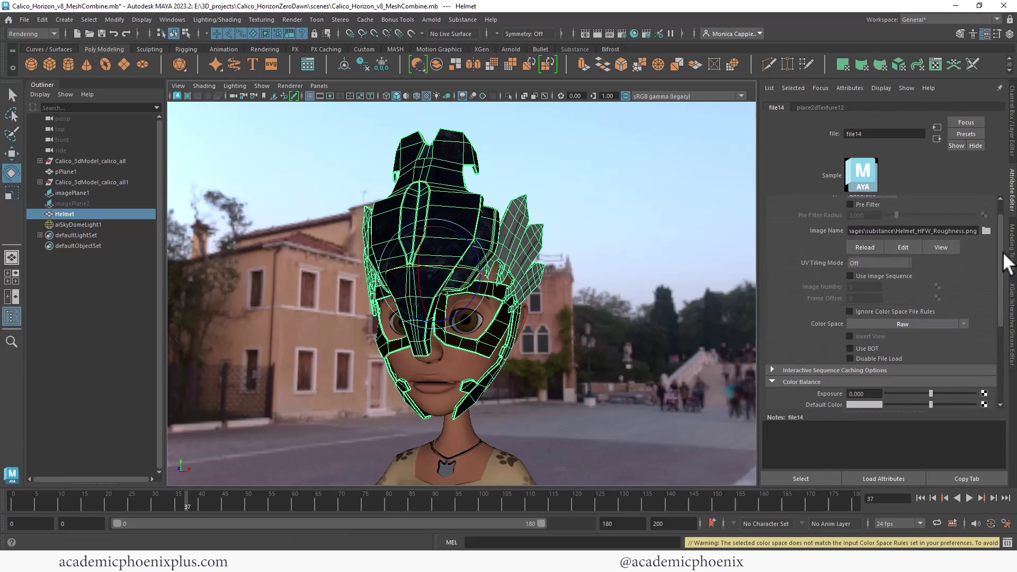
scroll(999, 290, "up", 5)
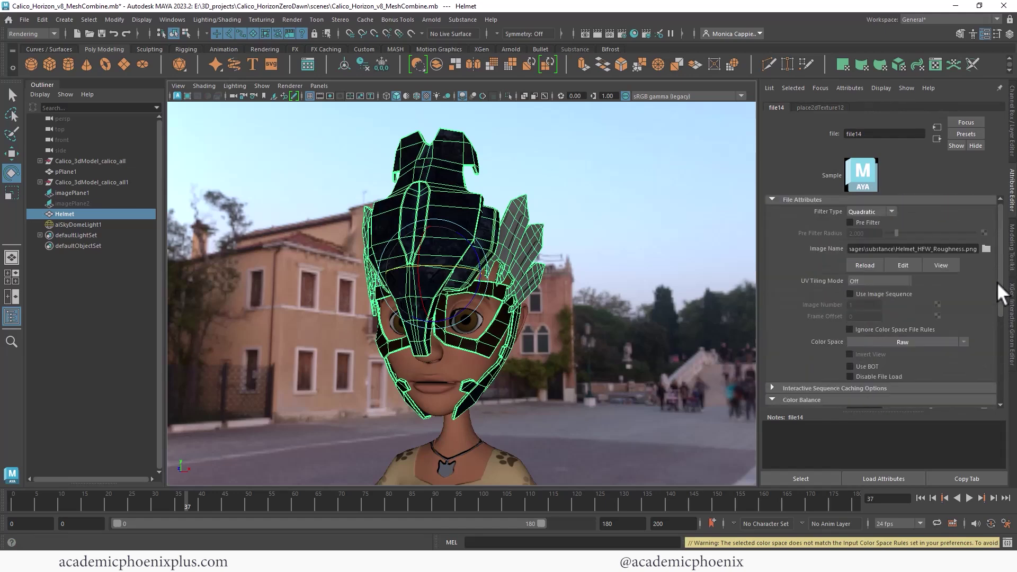
left_click(937, 139)
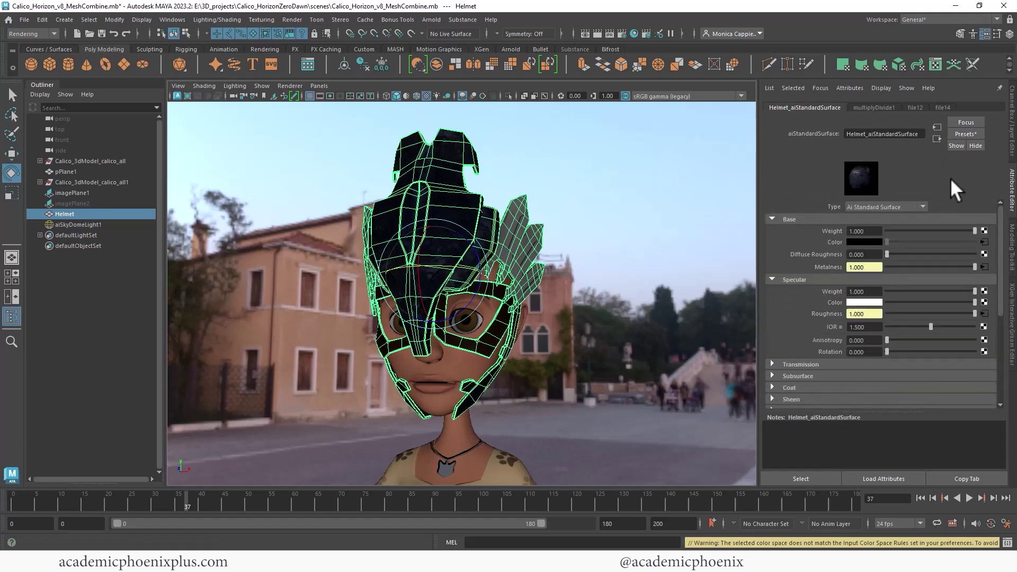
left_click(983, 266)
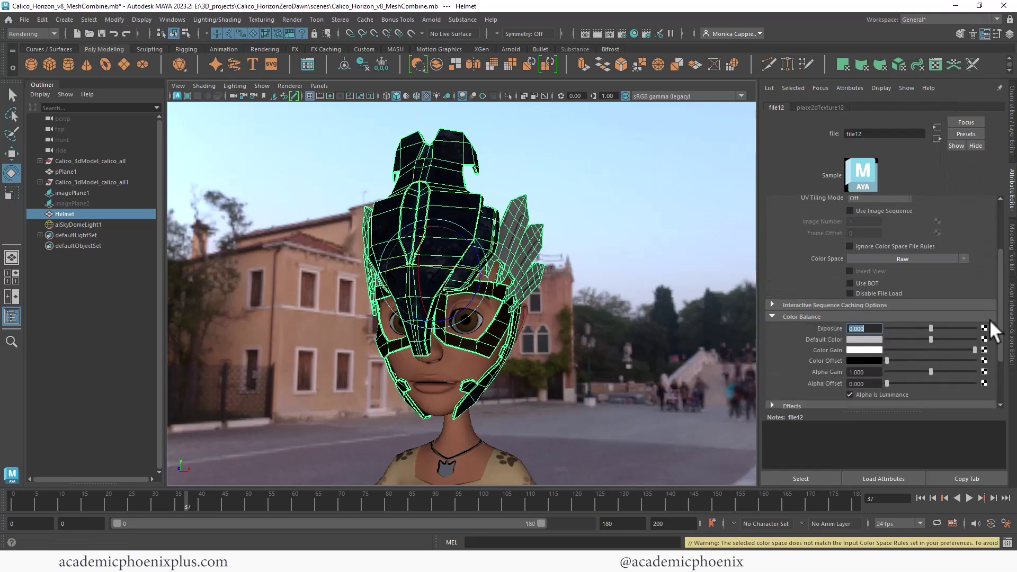
left_click(936, 129)
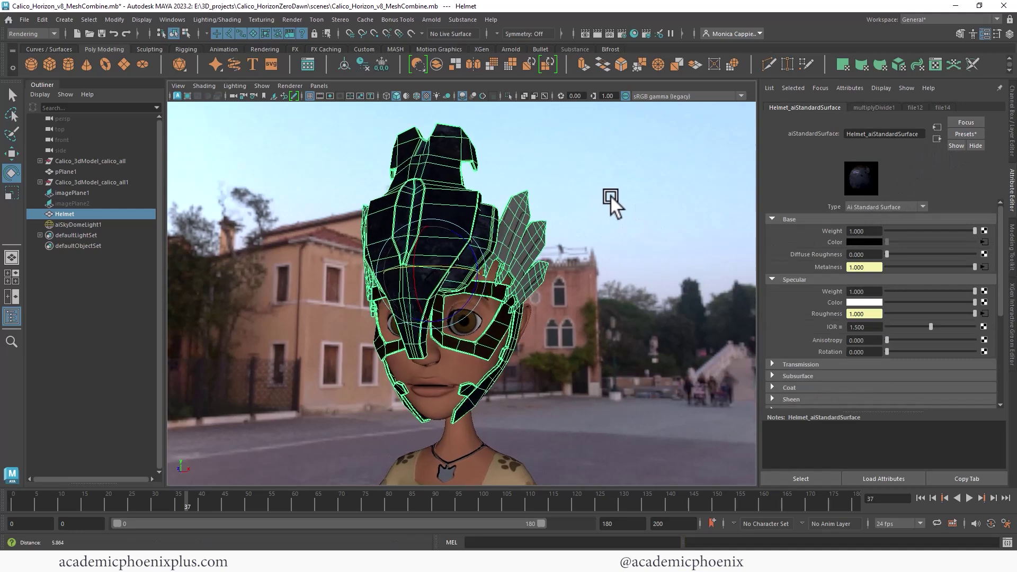
Show the resolution gate and orbit the view to frame the helmeted head.
left_click(330, 95)
mouse_move(526, 214)
middle_mouse_down()
mouse_move(514, 221)
mouse_move(535, 224)
middle_mouse_up()
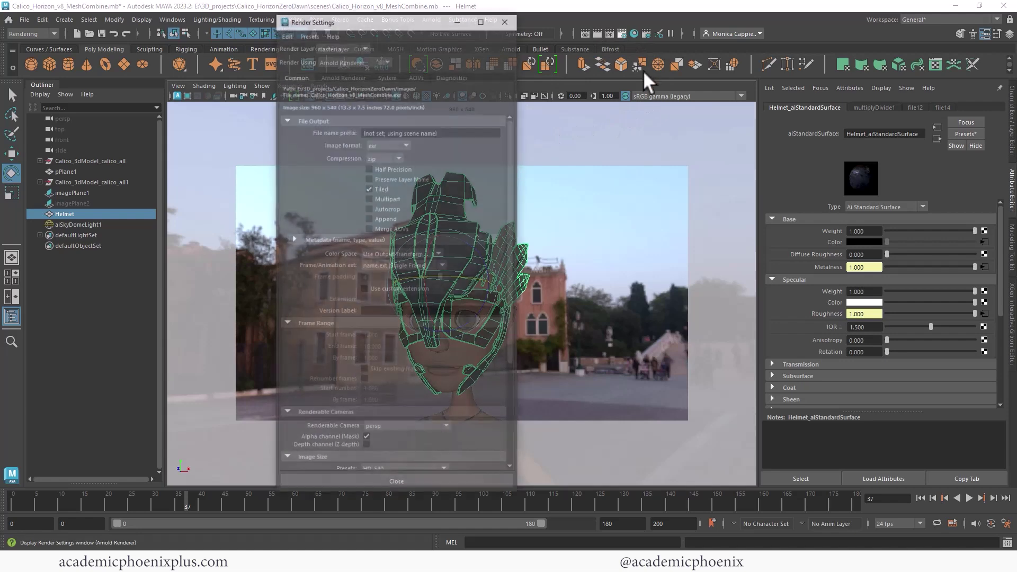
Set the render image size to the HD_720 preset.
scroll(513, 318, "down", 1)
scroll(413, 340, "down", 5)
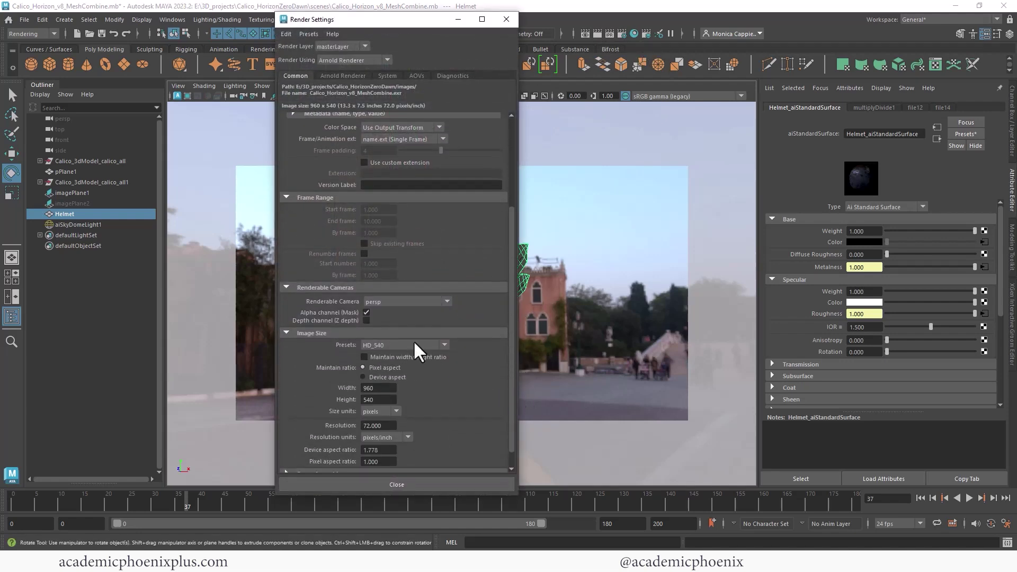
left_click(408, 344)
left_click(425, 450)
Set Arnold sampling to Camera (AA) 4, Diffuse 4 and Specular 4.
left_click(344, 76)
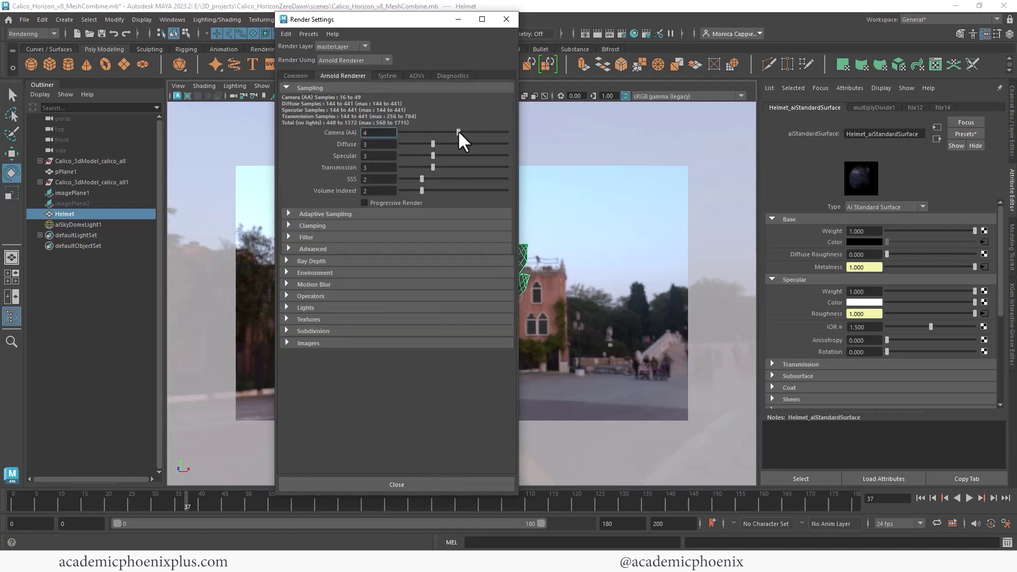
left_click(377, 133)
left_click_drag(442, 141, 422, 166)
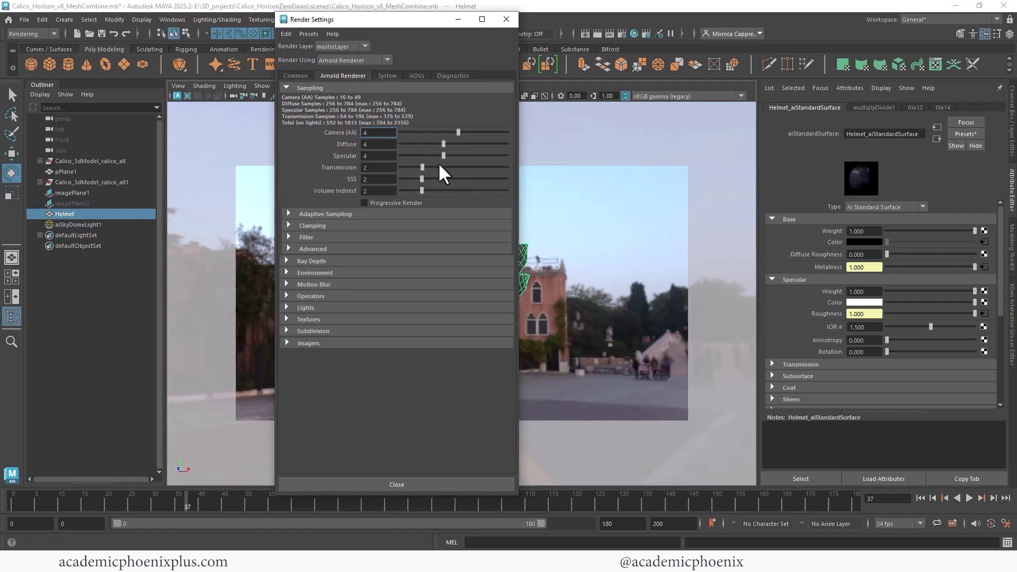
left_click(502, 19)
Save the scene as Calico_Horizon_v9_textures.mb and render the current frame in Arnold.
left_click(612, 297)
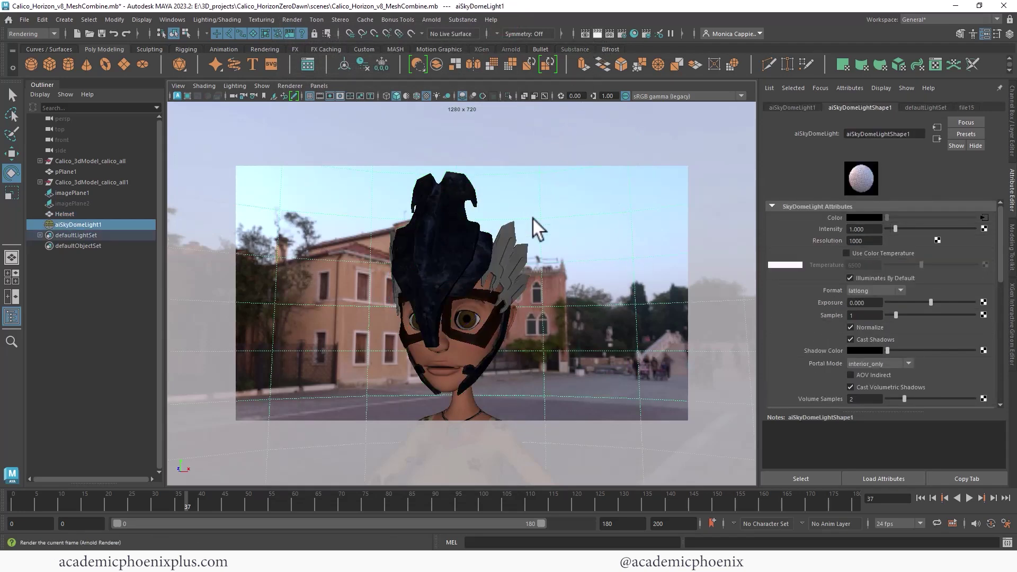
left_click(24, 19)
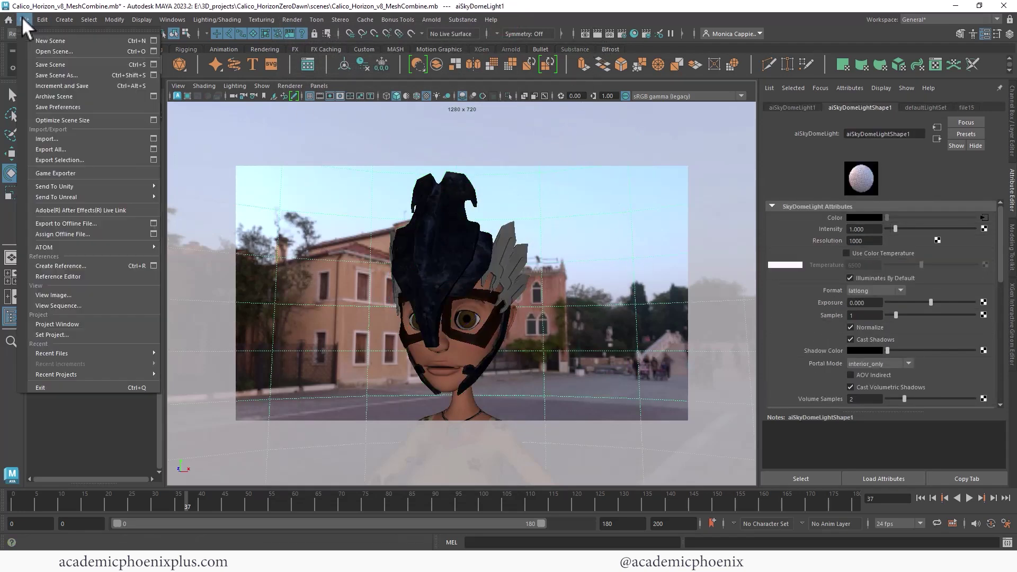
left_click(58, 69)
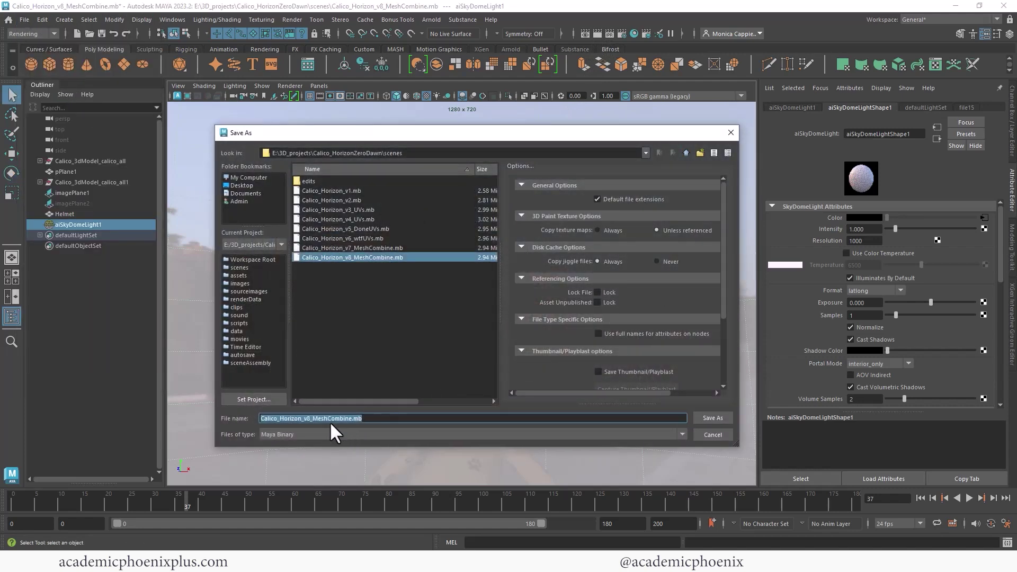
left_click(308, 421)
key("Delete")
key("Delete")
key("Delete")
key("Delete")
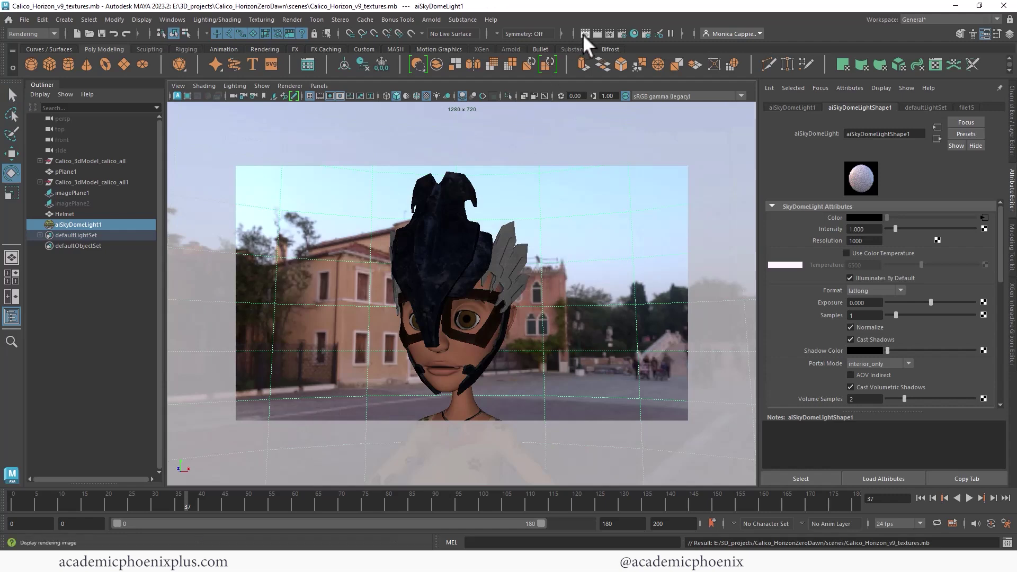
left_click(593, 31)
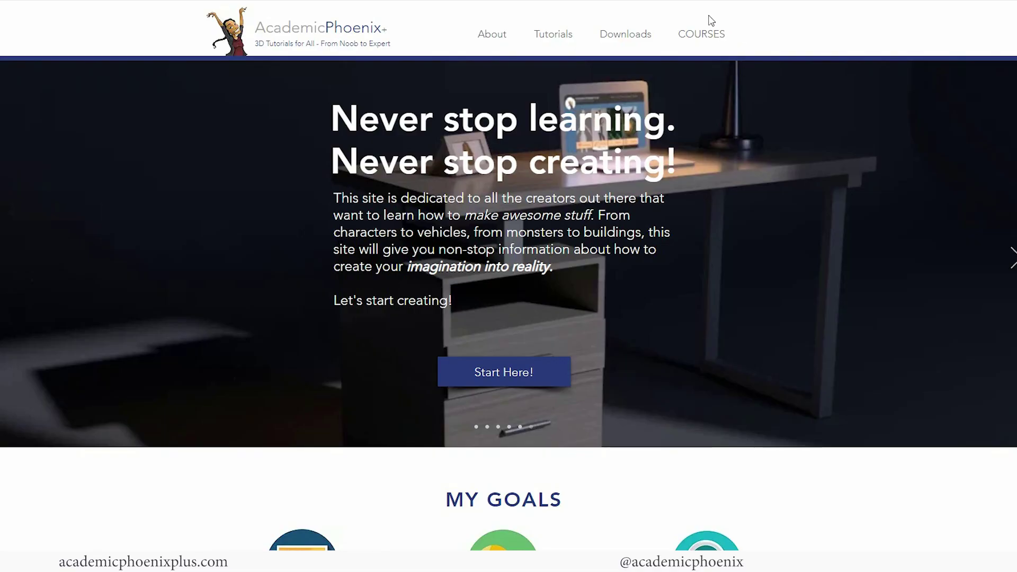
Browse the AcademicPhoenix+ Courses listing and open the Still Life course page.
left_click(699, 42)
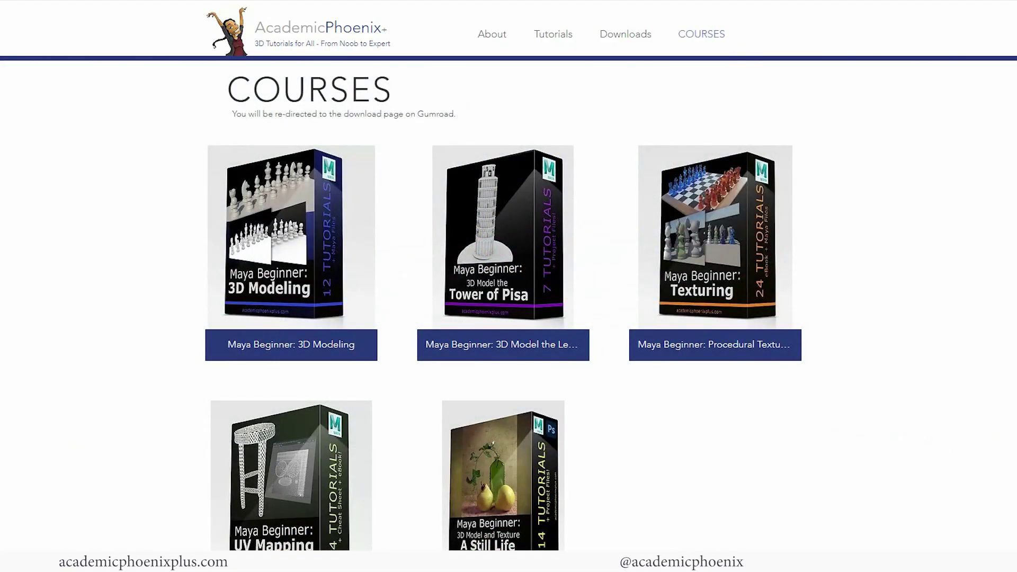
scroll(503, 305, "down", 1)
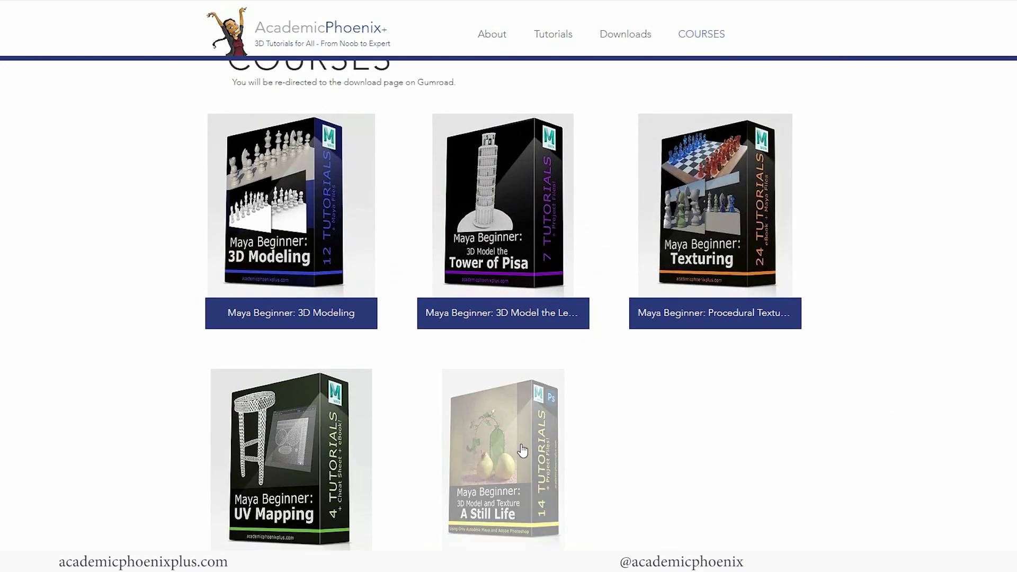
left_click(503, 464)
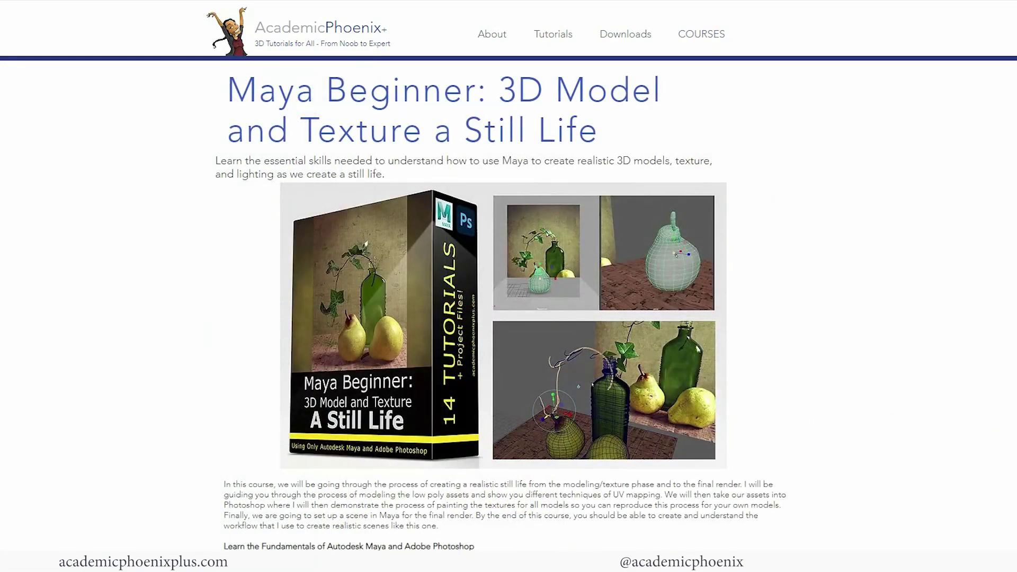
scroll(592, 384, "down", 9)
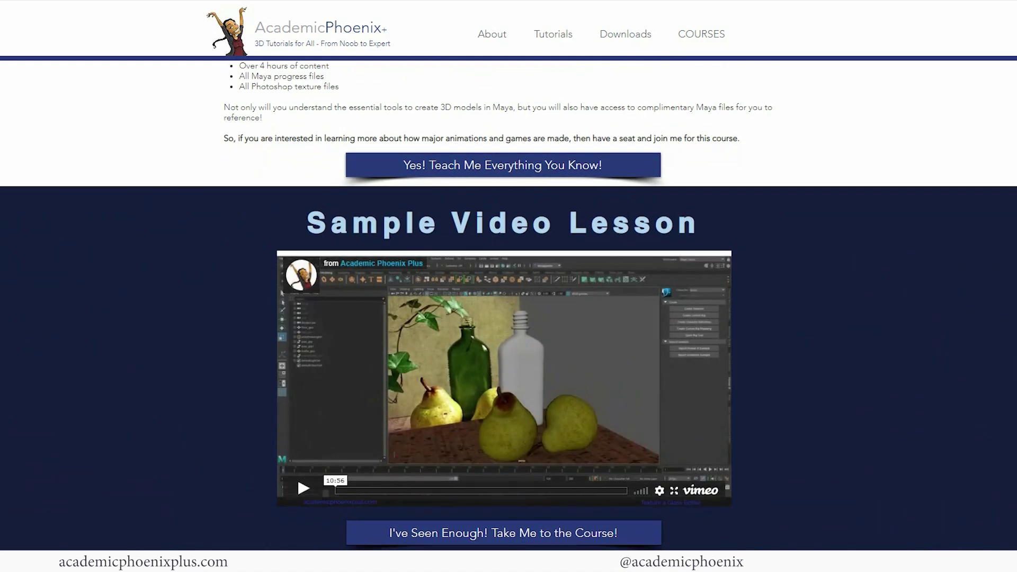
scroll(503, 305, "up", 10)
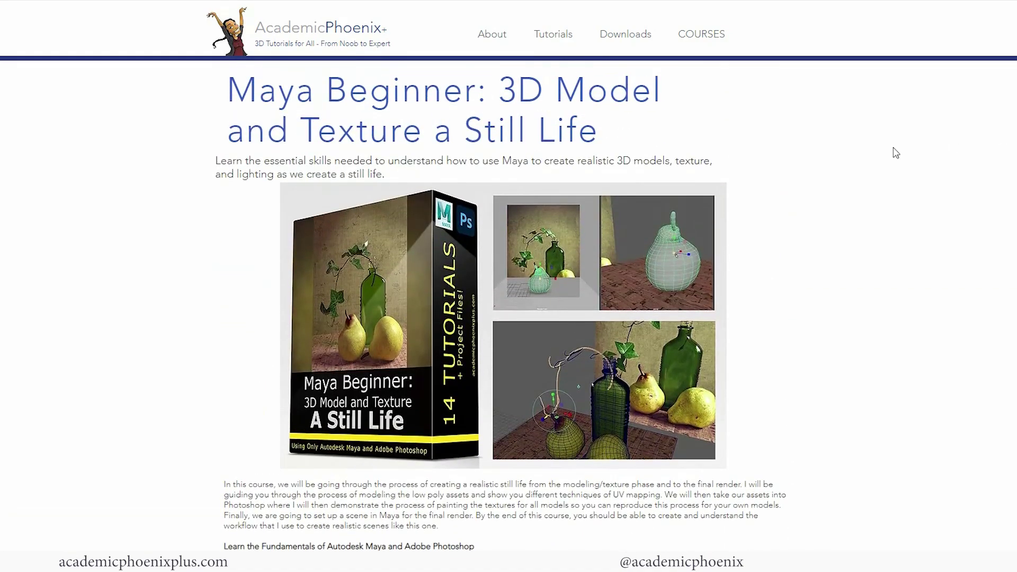
Return to the Courses listing and scroll to the 3D Modeling for Beginners course.
left_click(705, 35)
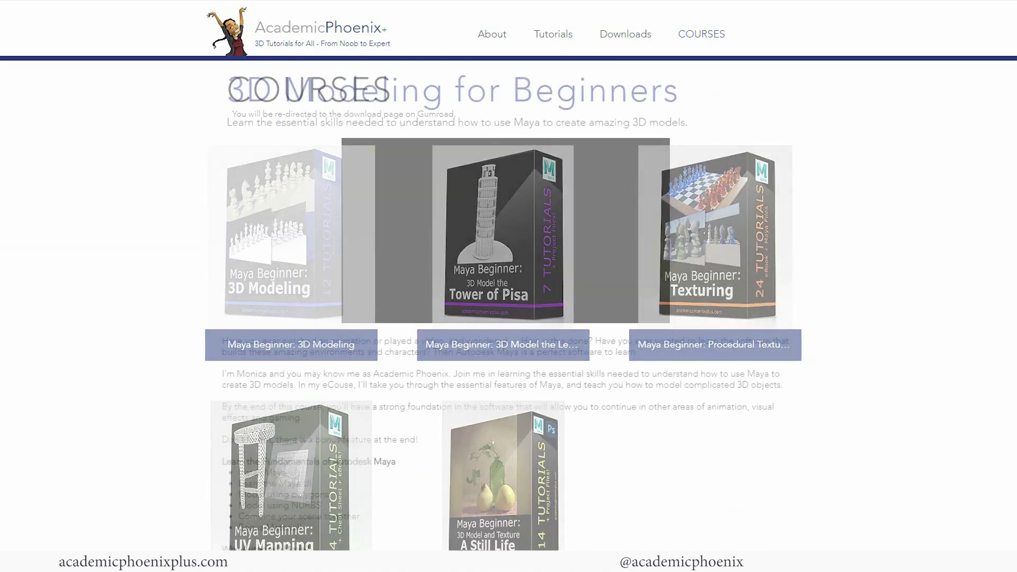
scroll(506, 305, "down", 1)
scroll(509, 305, "down", 10)
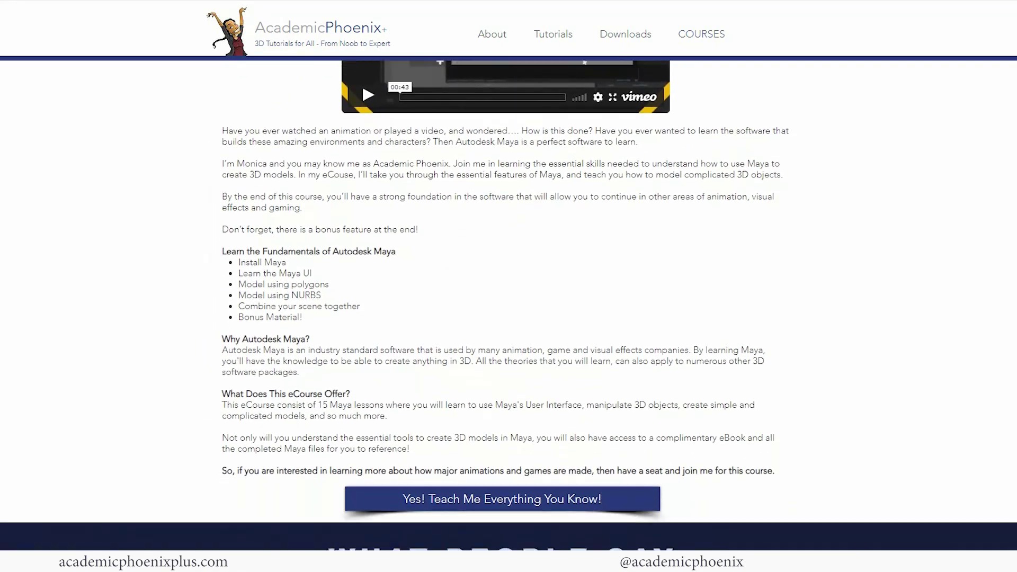